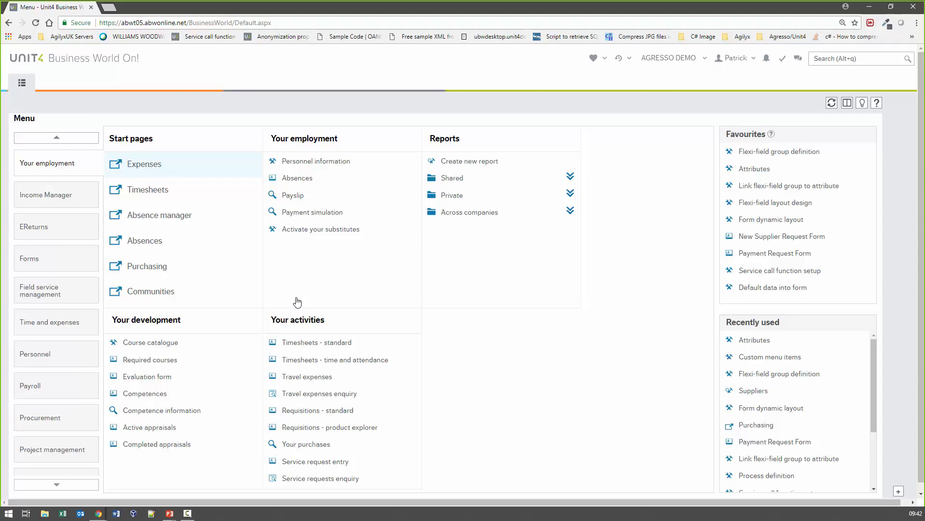
Step: Open the Attributes screen from the favourites and filter the list to the attribute with ID PRF
click(780, 170)
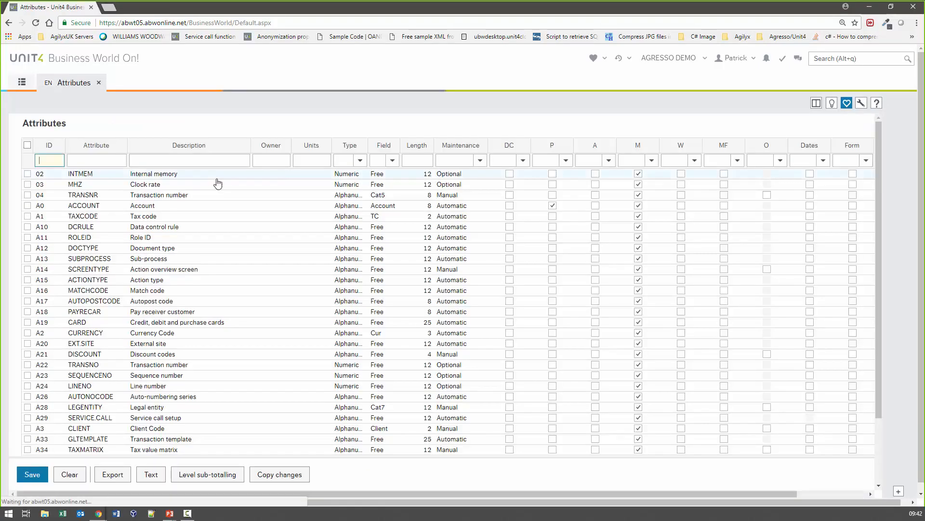
text(PRF)
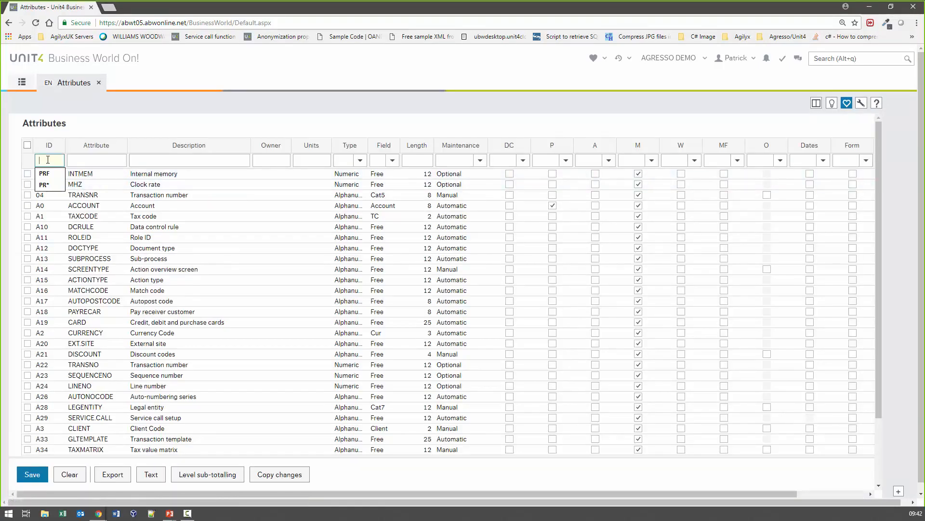
click(53, 176)
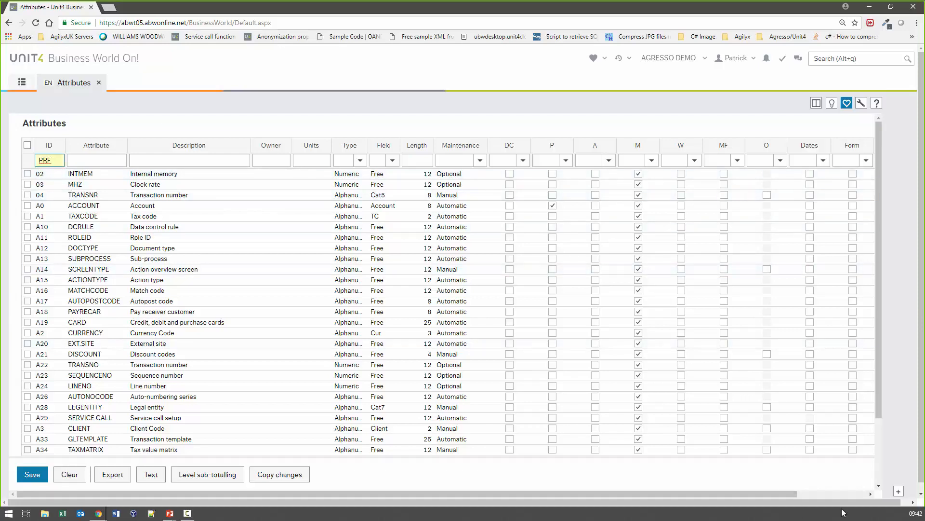
click(825, 496)
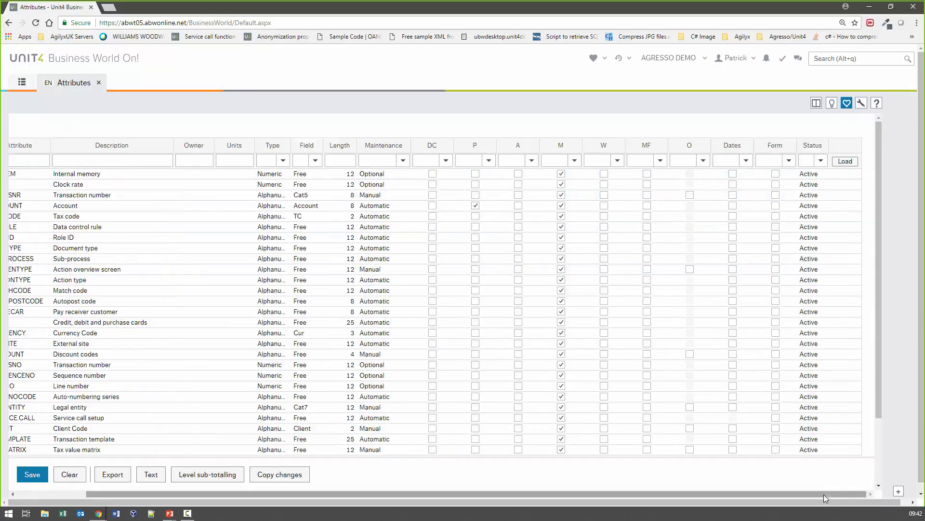
click(854, 161)
drag(687, 493, 551, 490)
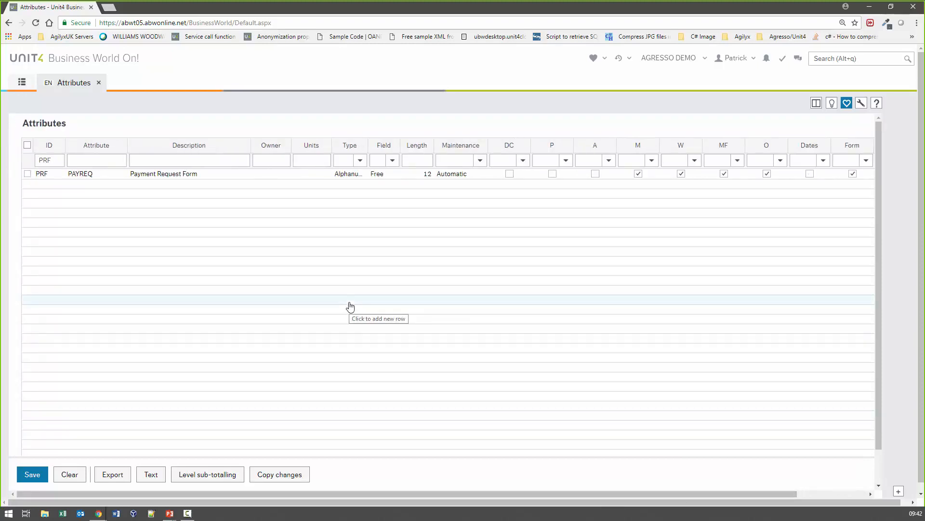
Step: Enlarge the page by setting the browser zoom to 125%
click(917, 23)
click(888, 114)
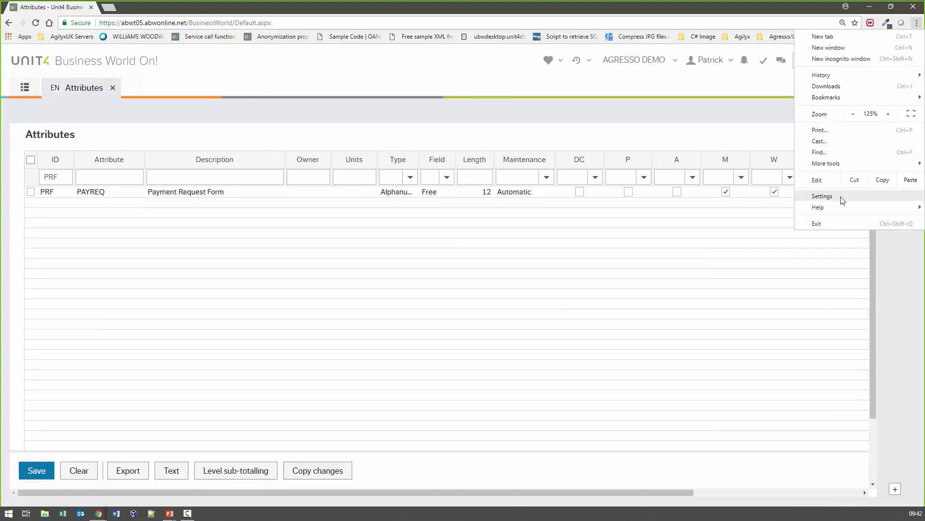
click(387, 139)
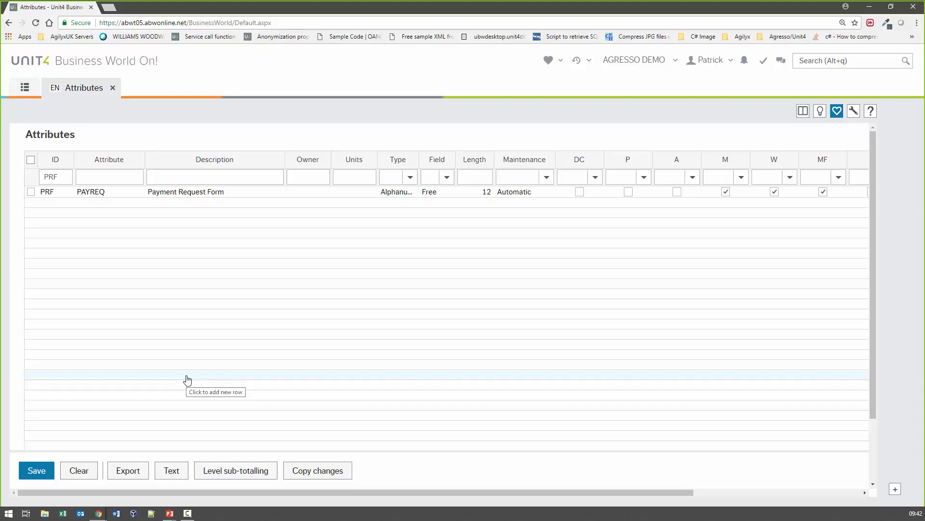
Step: Narrow the Description and Attribute columns and review the remaining settings of the PRF attribute row
drag(284, 163, 224, 165)
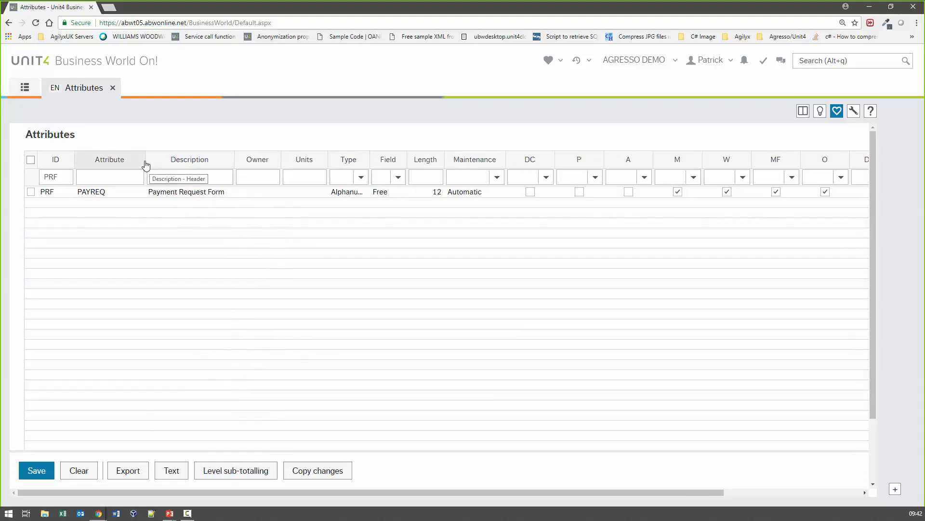
drag(145, 165, 110, 166)
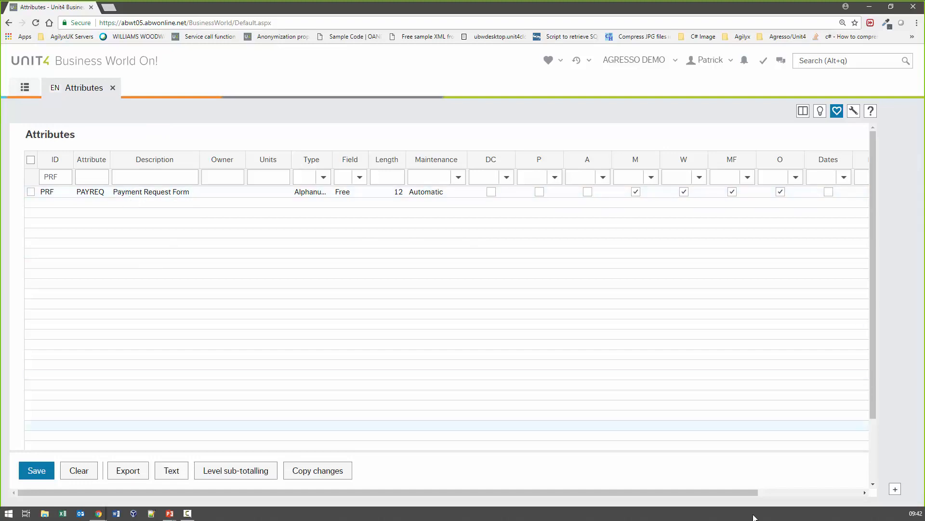
drag(728, 494, 847, 495)
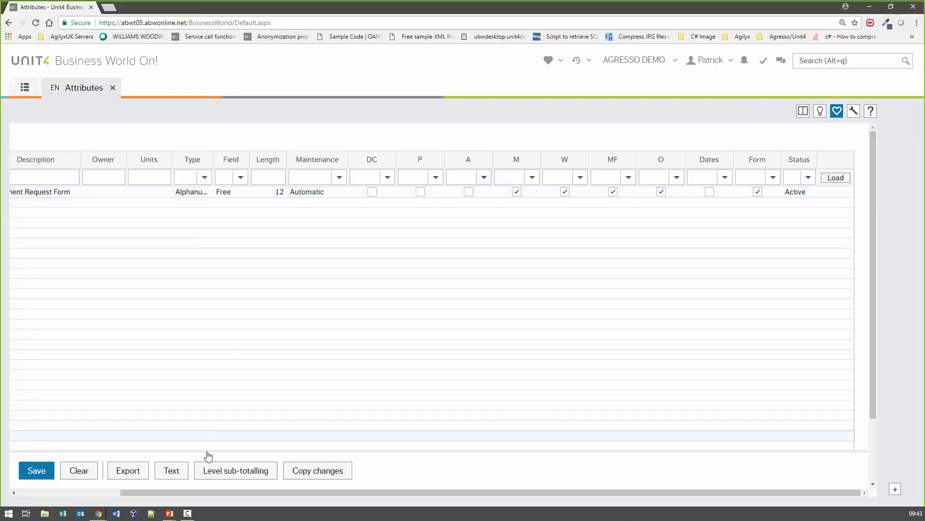
drag(210, 492, 86, 470)
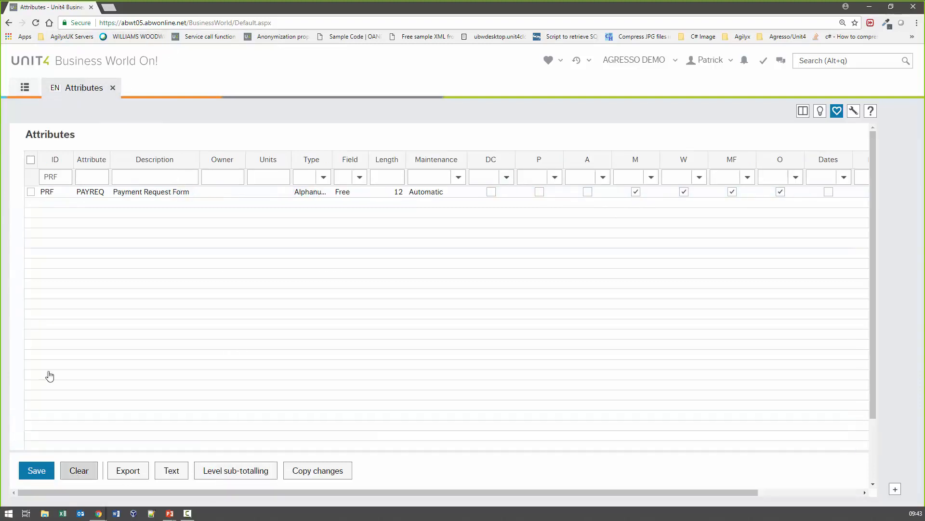
Step: Open Flexi-field group definition from the favourites and load the PRCODING group
click(25, 88)
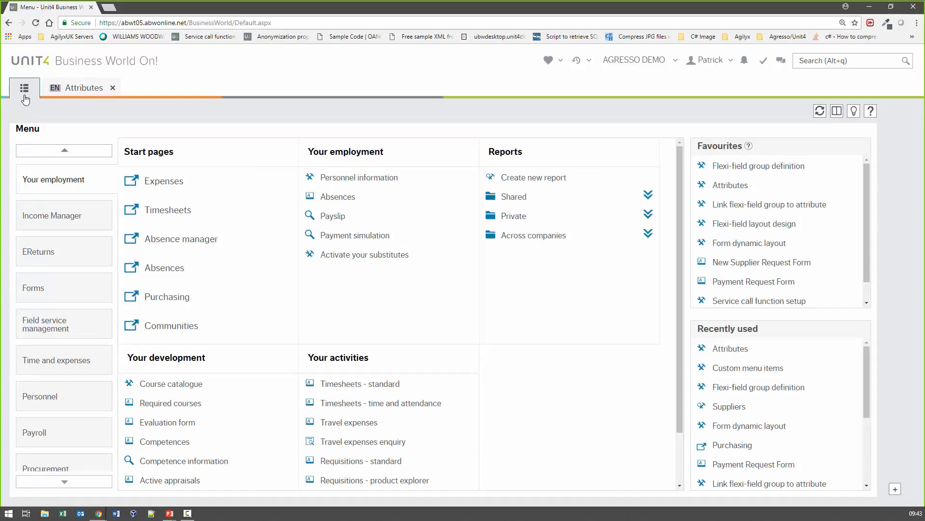
click(784, 169)
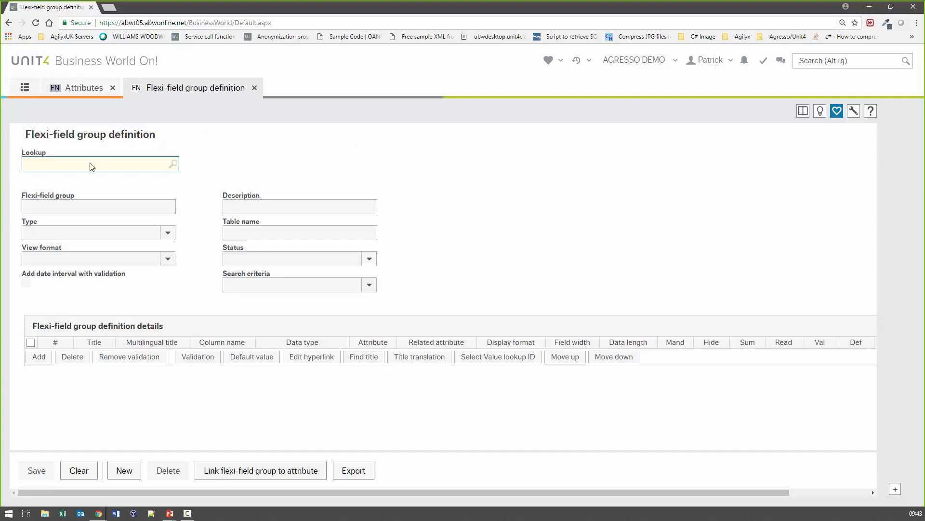
text(PR)
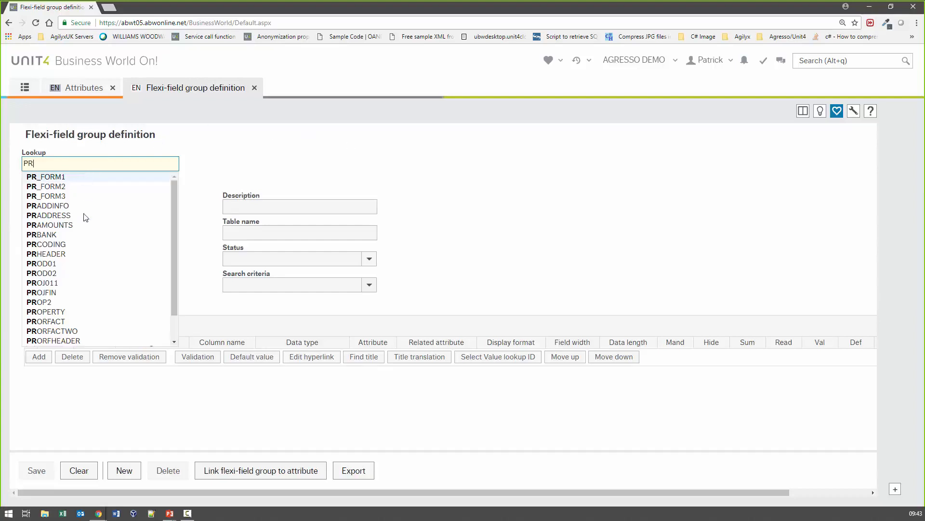
click(95, 245)
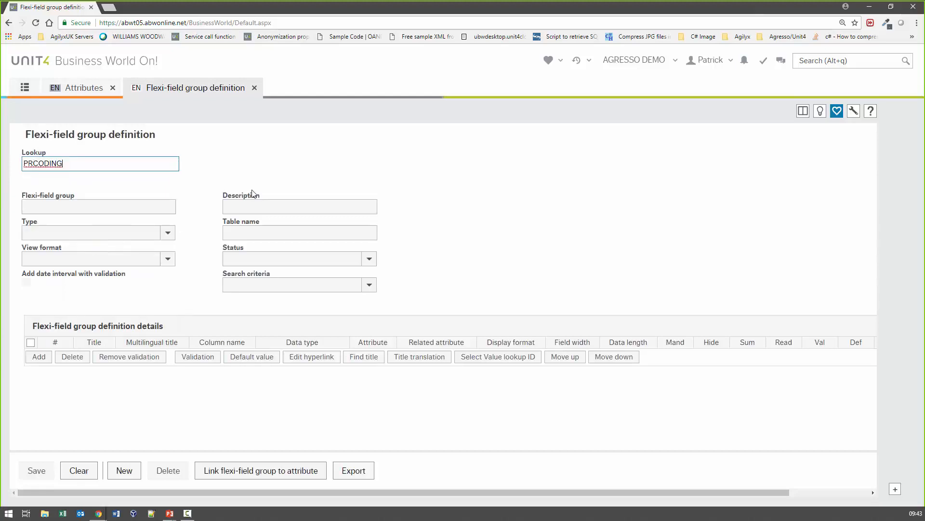
key(Tab)
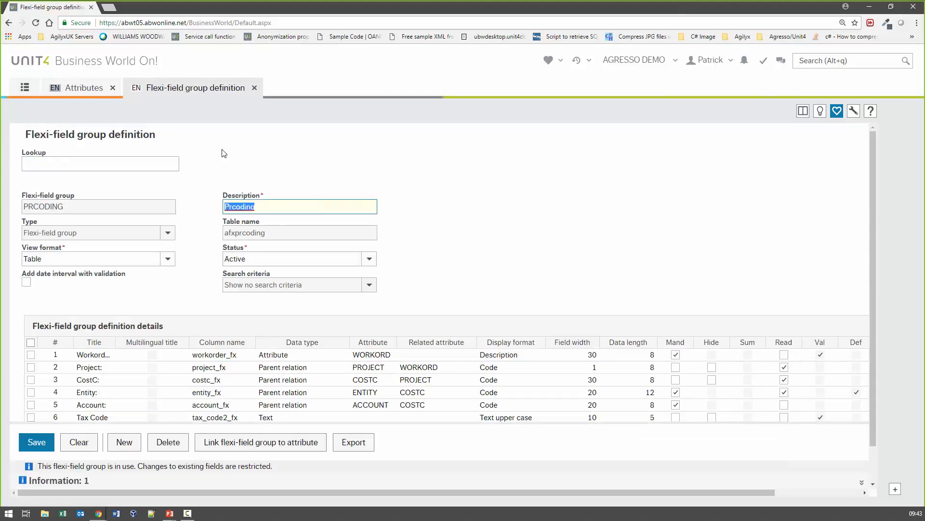
Step: Add a field titled TEST with column name test_fx to the group details, using data type Text and display format Text any case
drag(874, 157, 877, 223)
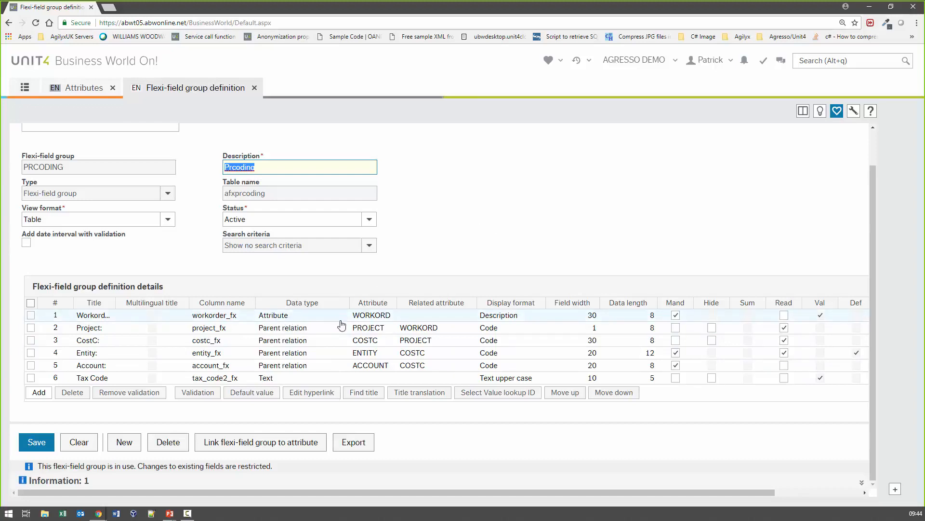
click(38, 392)
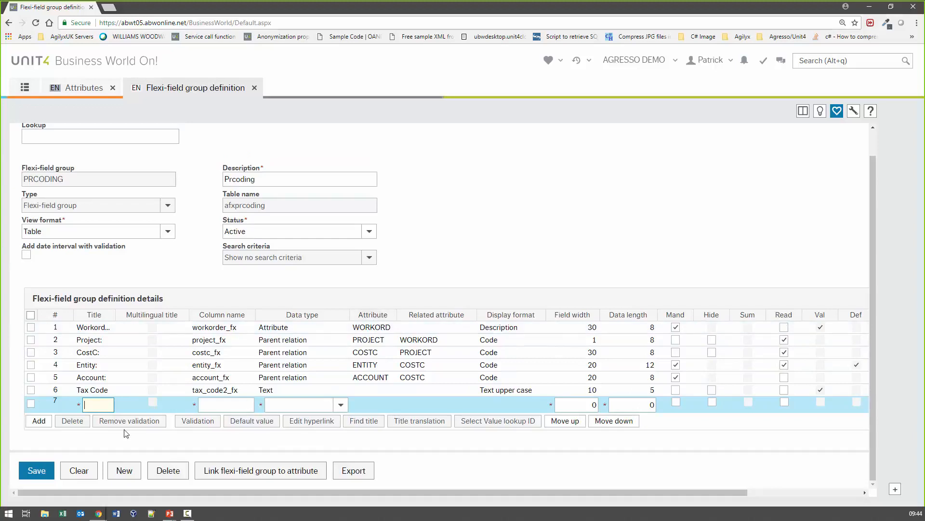
text(TEST)
key(Tab)
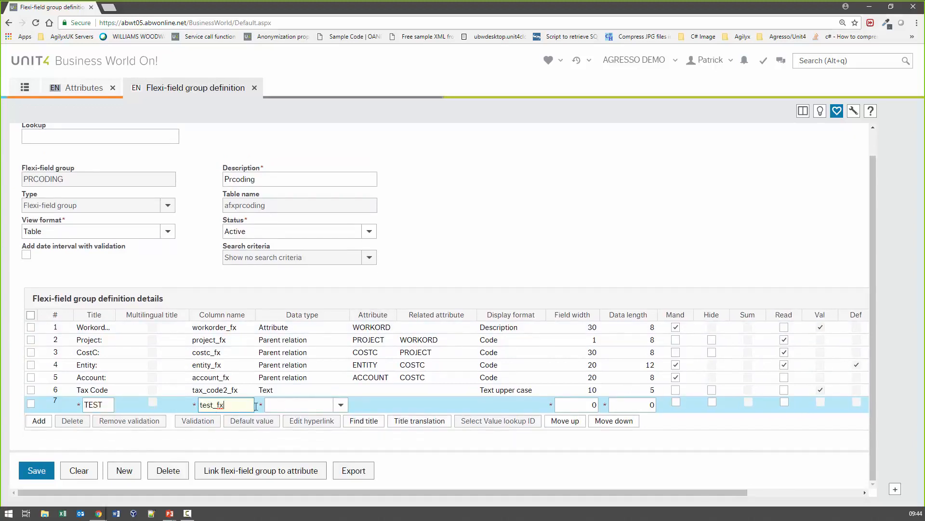
click(341, 405)
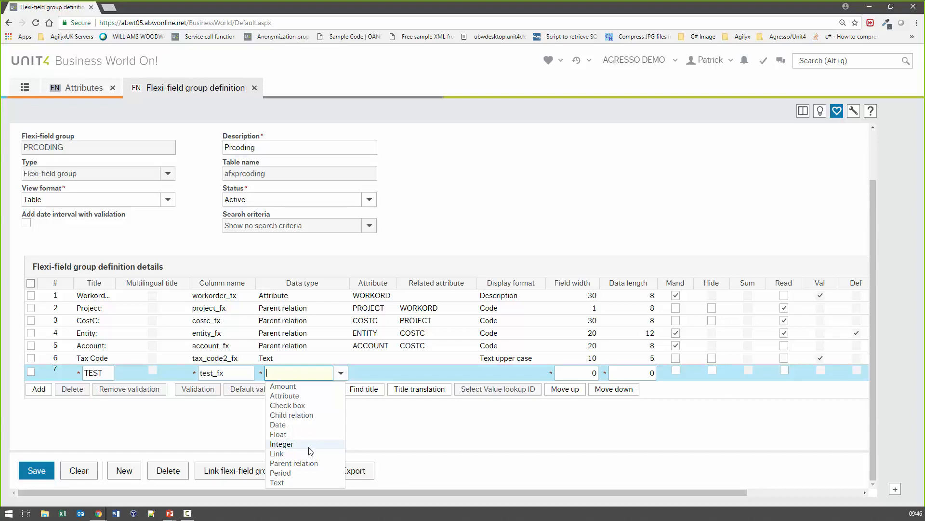
click(297, 481)
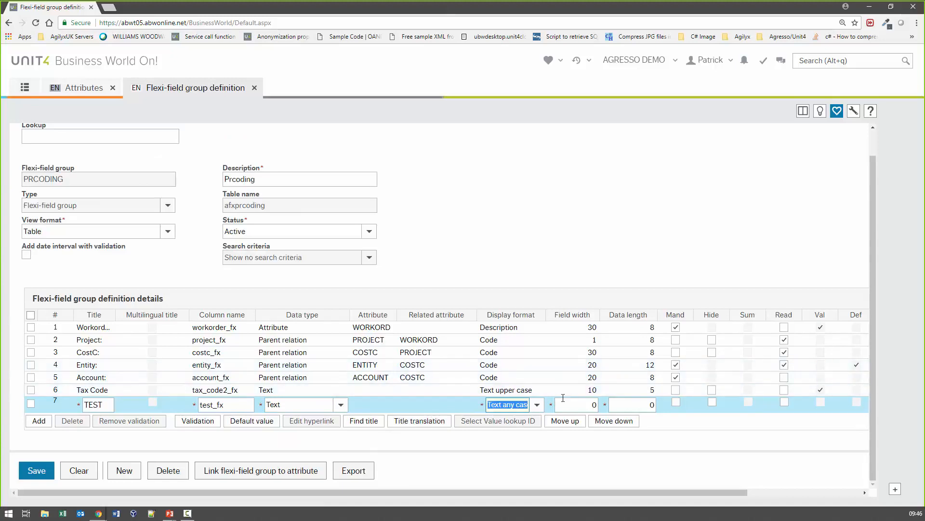
click(539, 406)
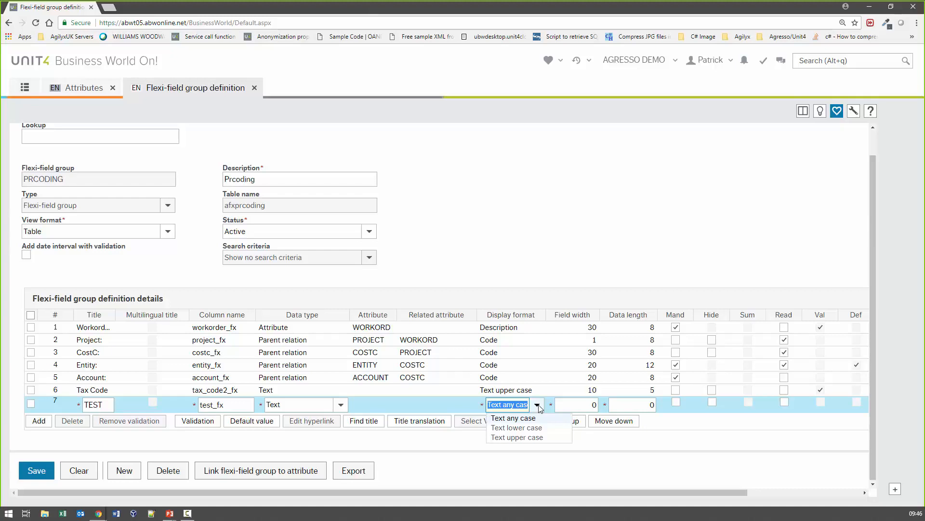
click(564, 405)
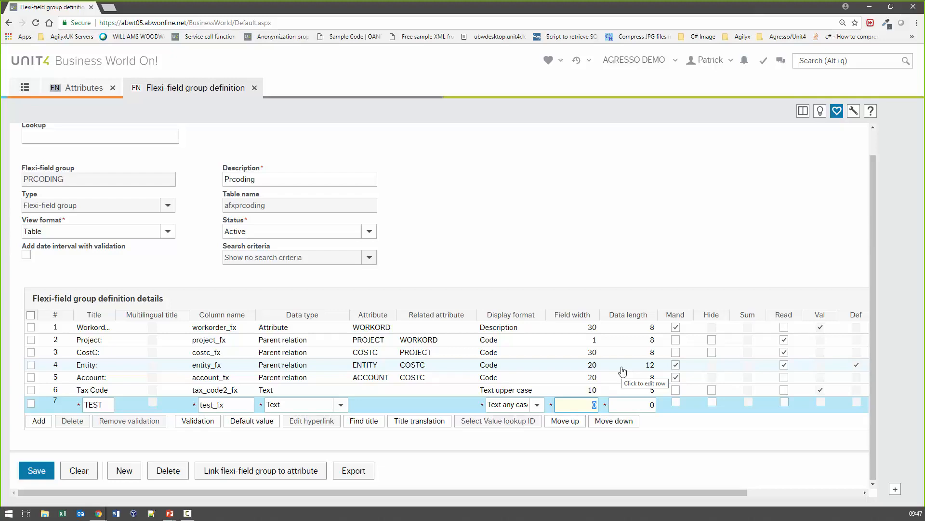
Step: Examine the remaining detail columns and the Workorder field's attribute value restrictions, then close the validation dialog
drag(602, 491, 754, 495)
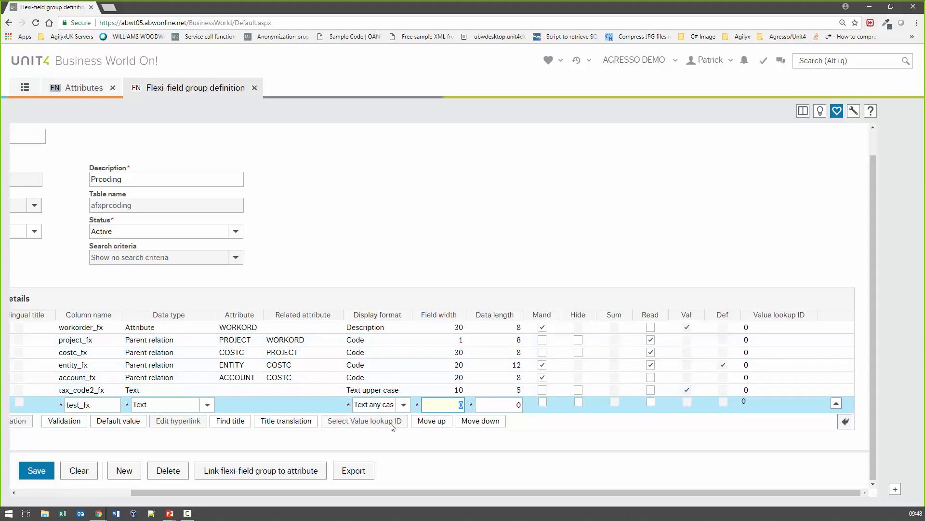
drag(432, 492, 245, 484)
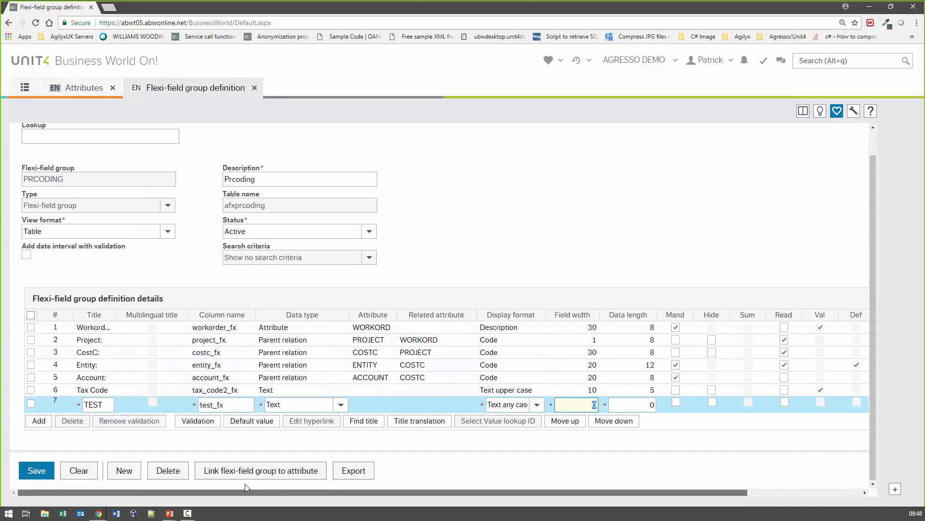
click(296, 328)
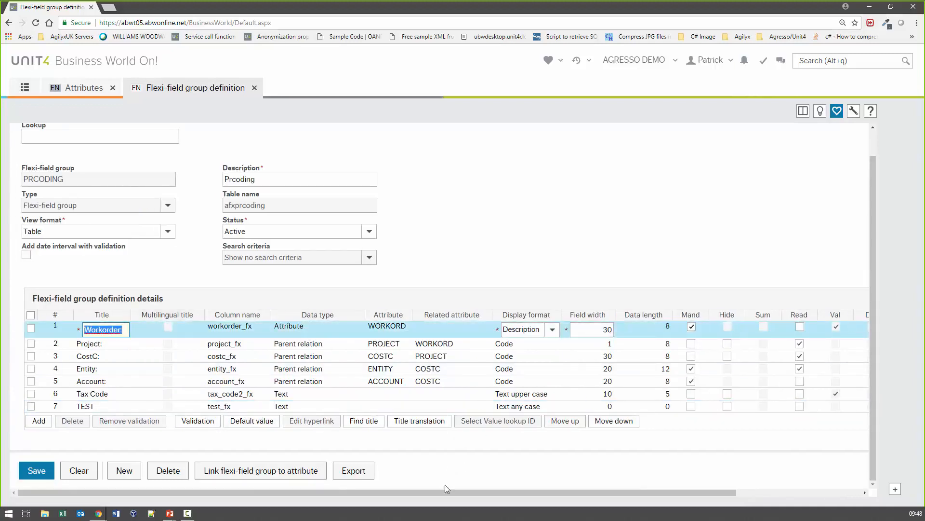
drag(444, 492, 612, 485)
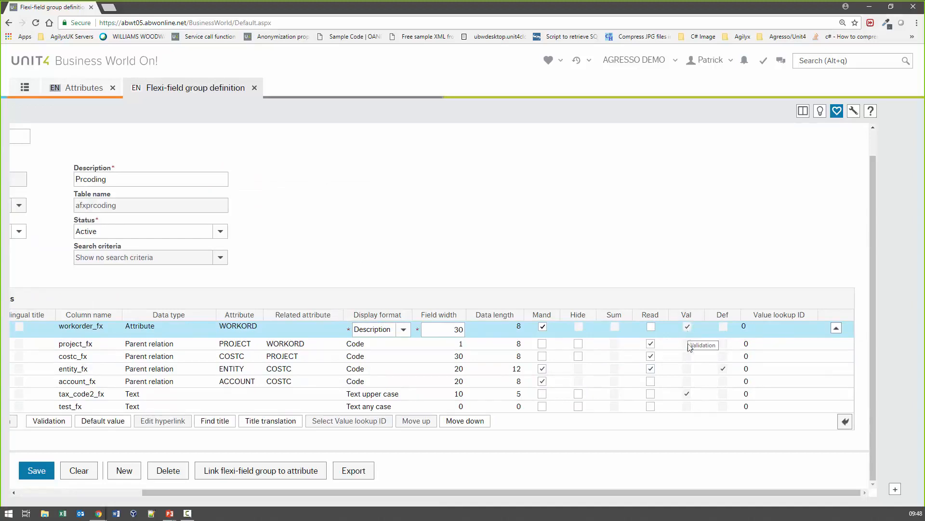
drag(668, 493, 494, 488)
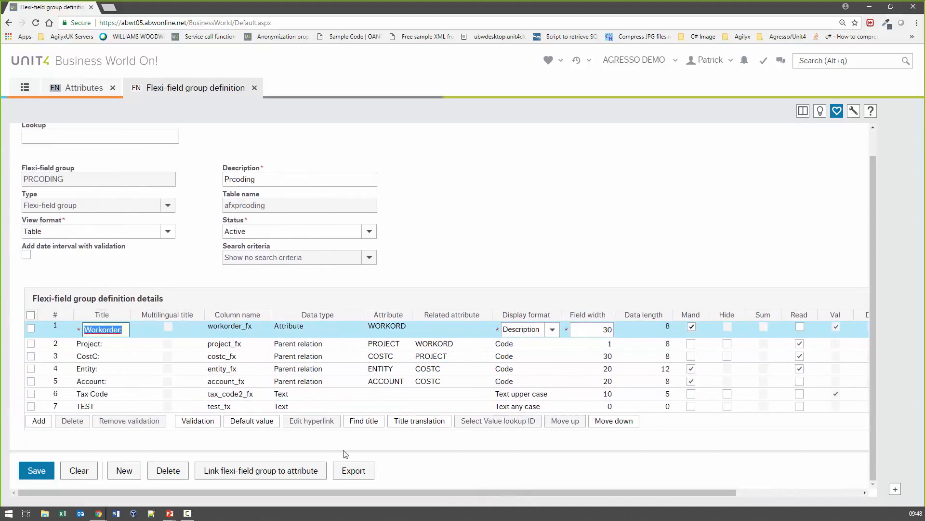
click(198, 421)
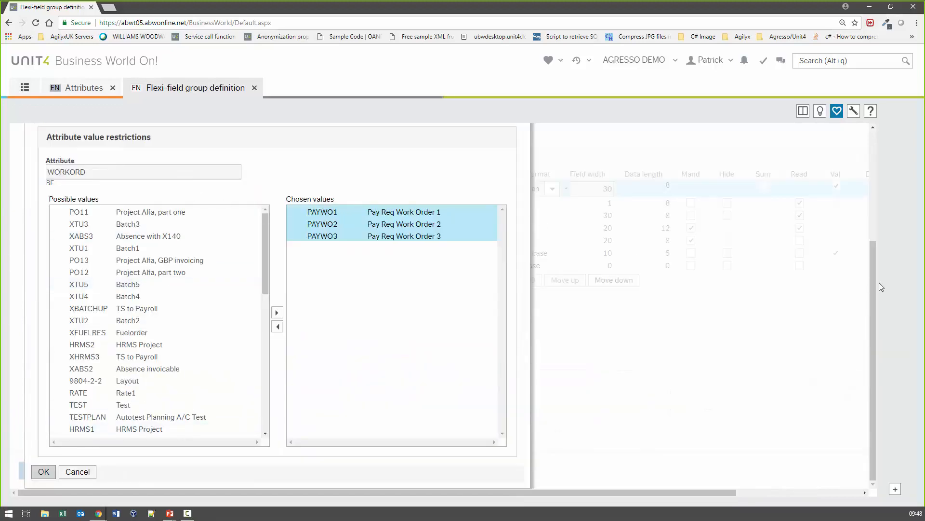
drag(871, 268, 869, 205)
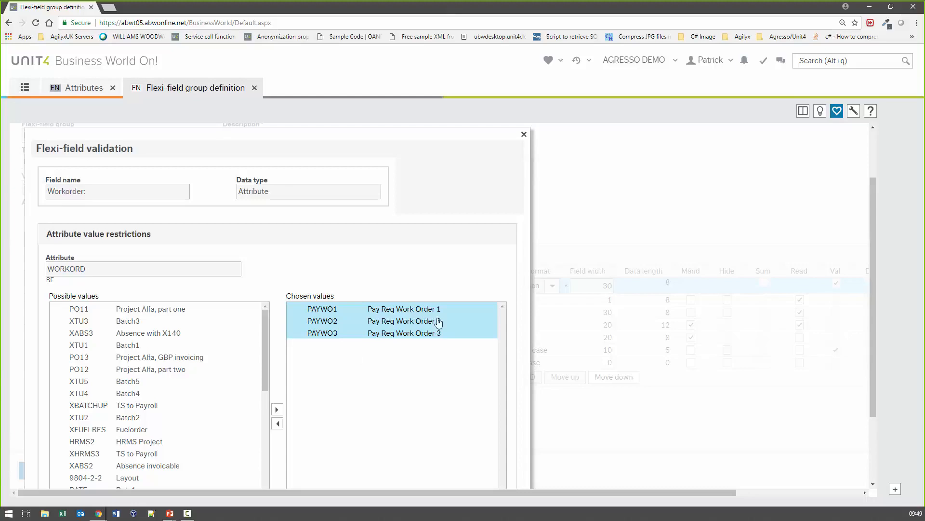
click(524, 135)
Step: Set the default value of the Entity field to AGILYXUK and confirm it
drag(675, 493, 799, 485)
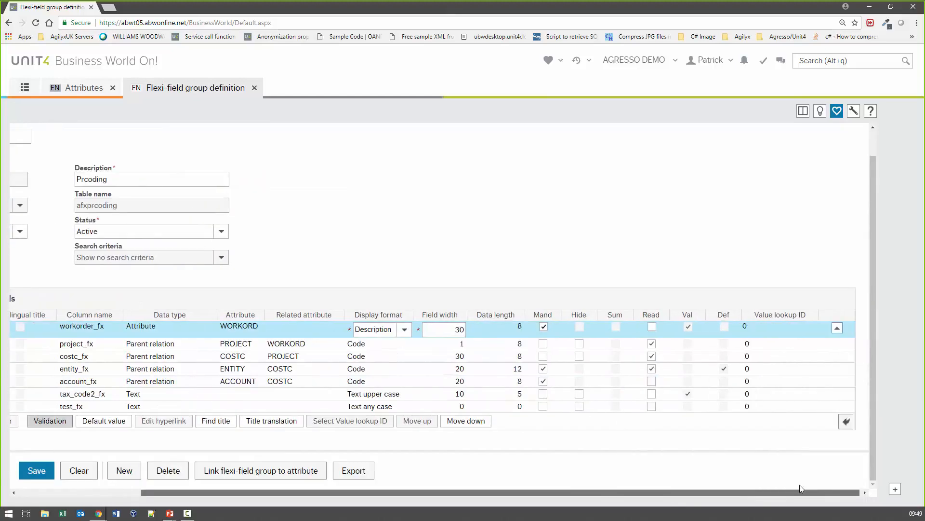
click(757, 373)
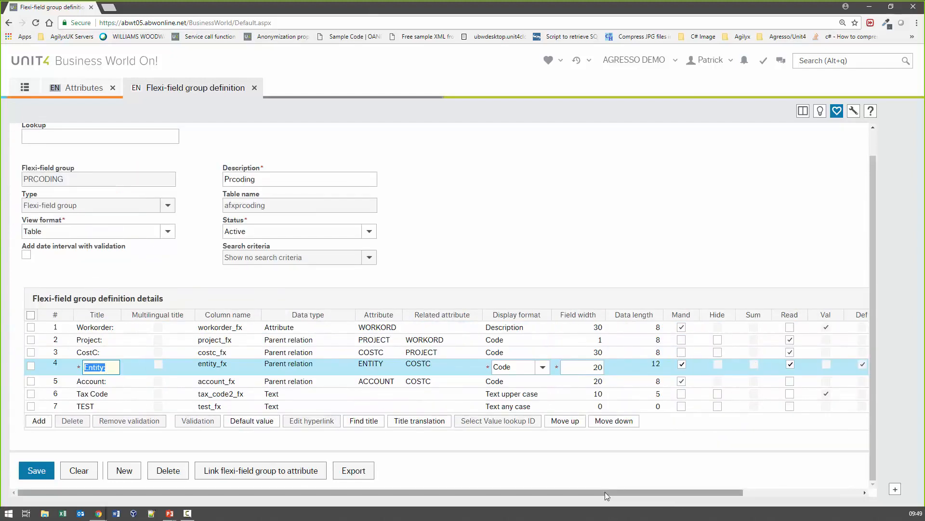
click(249, 426)
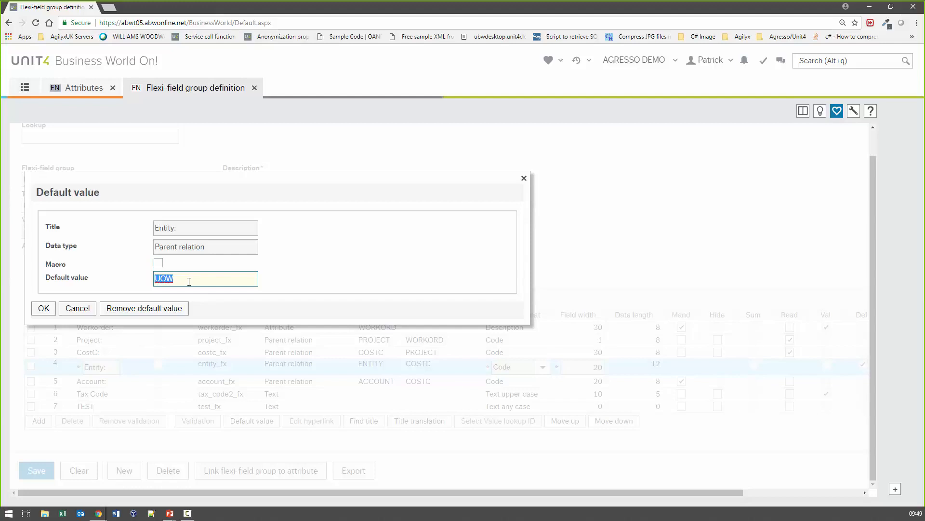
text(AGILYXUKL)
key(BackSpace)
key(Tab)
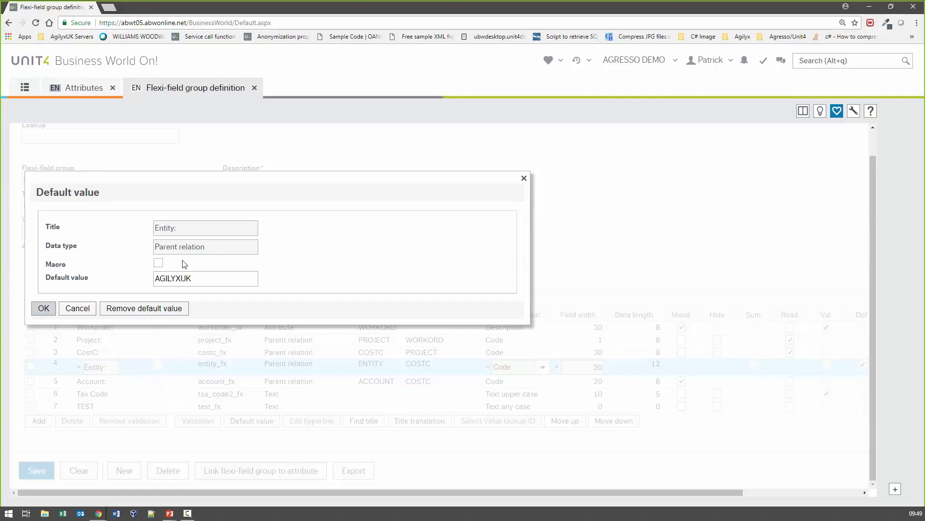
click(44, 313)
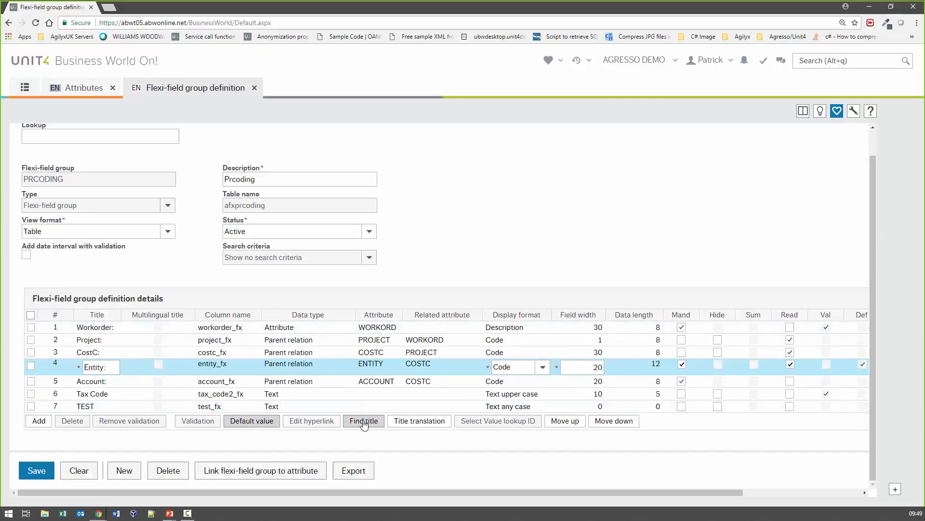
Step: Delete the TEST field from the PRCODING group details and check the remaining columns
click(31, 405)
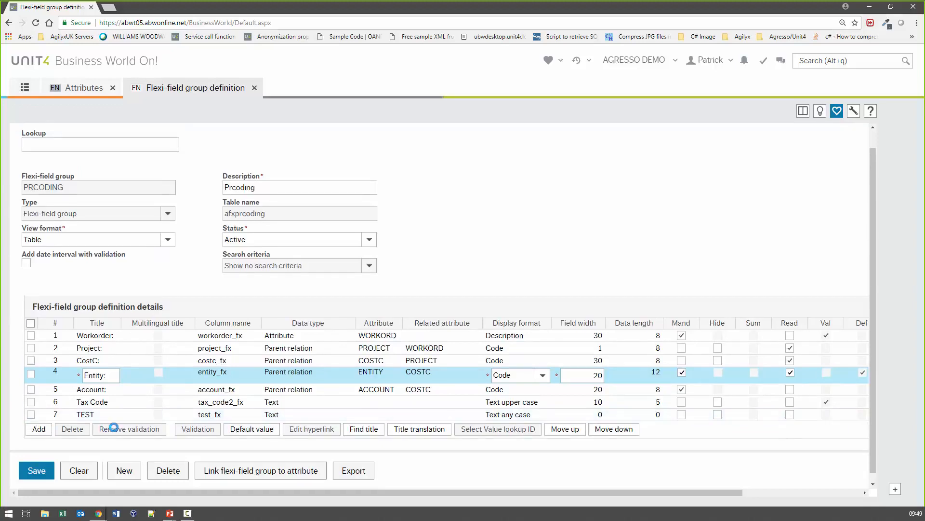
click(83, 423)
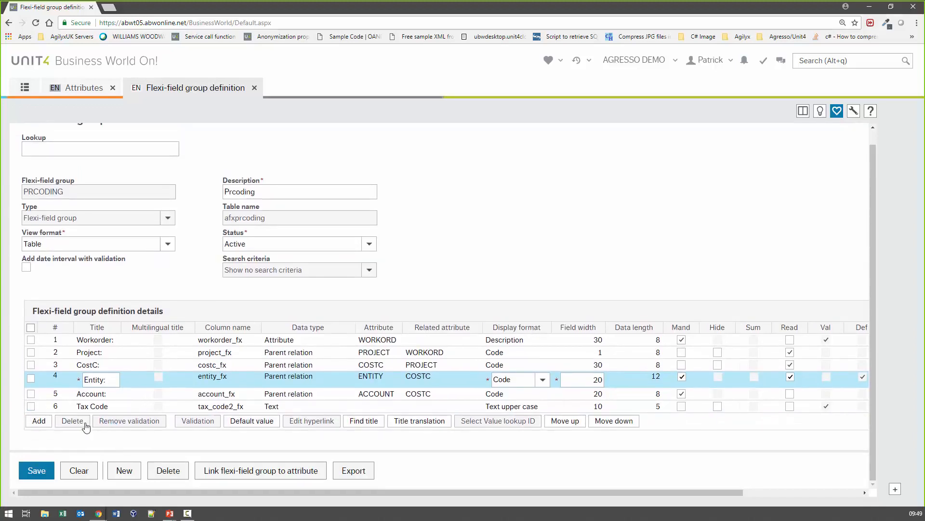
drag(468, 493, 682, 485)
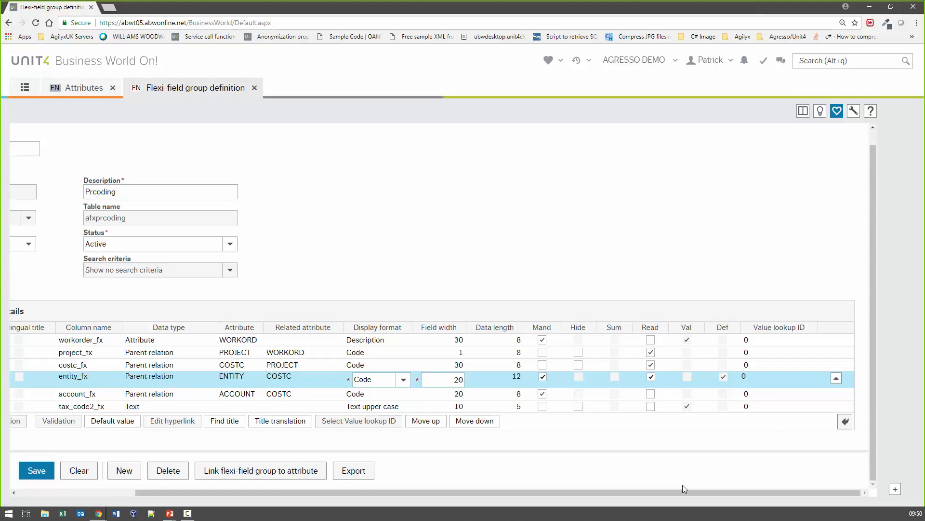
drag(644, 490, 526, 491)
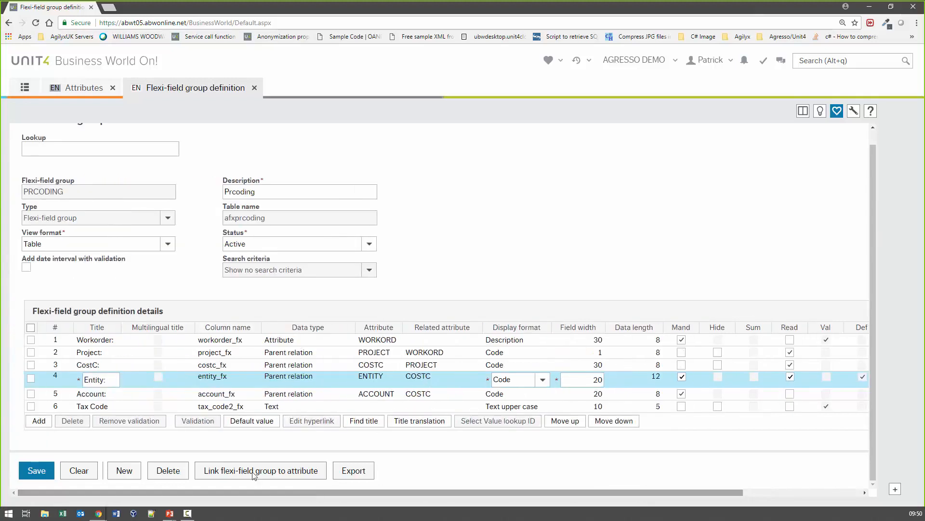
Step: Save the PRCODING flexi-field group, accepting the effect on the print template
click(46, 468)
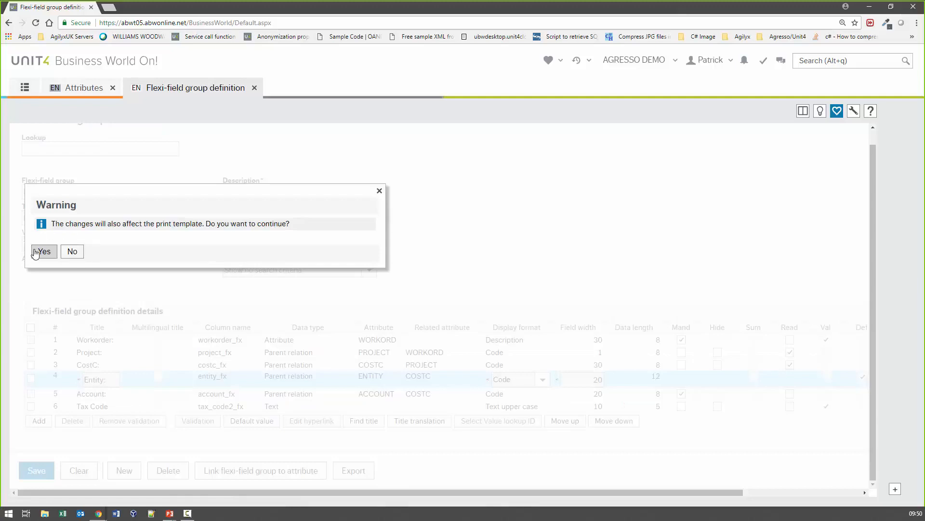
click(42, 251)
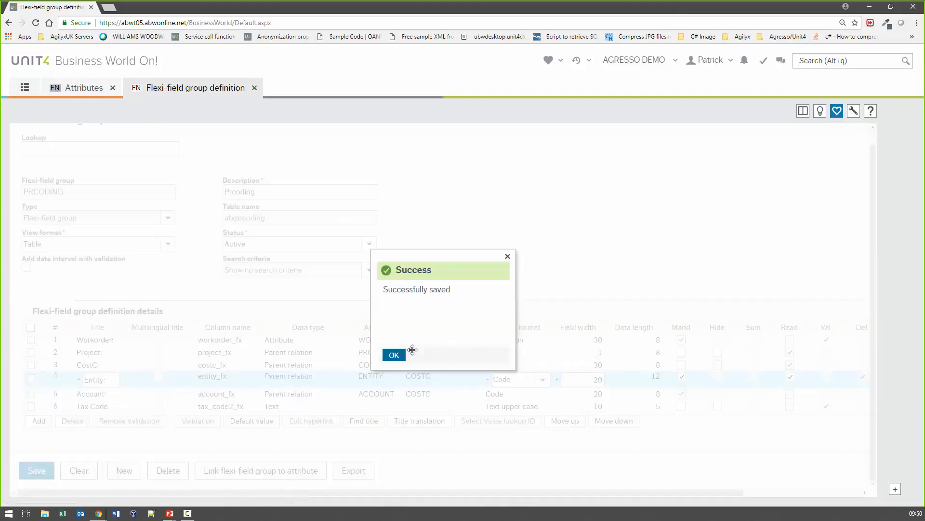
click(395, 354)
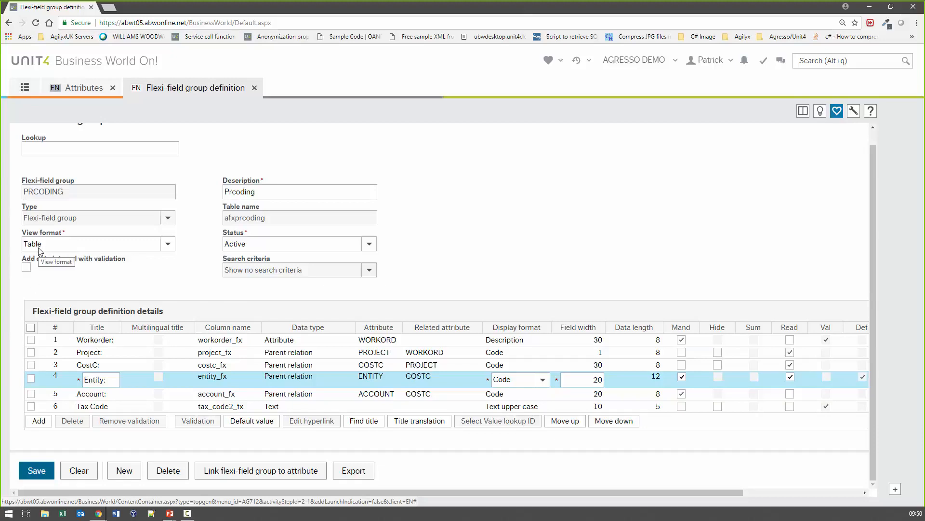
Step: Check which view formats are available for the PRCODING group without choosing another one
click(168, 244)
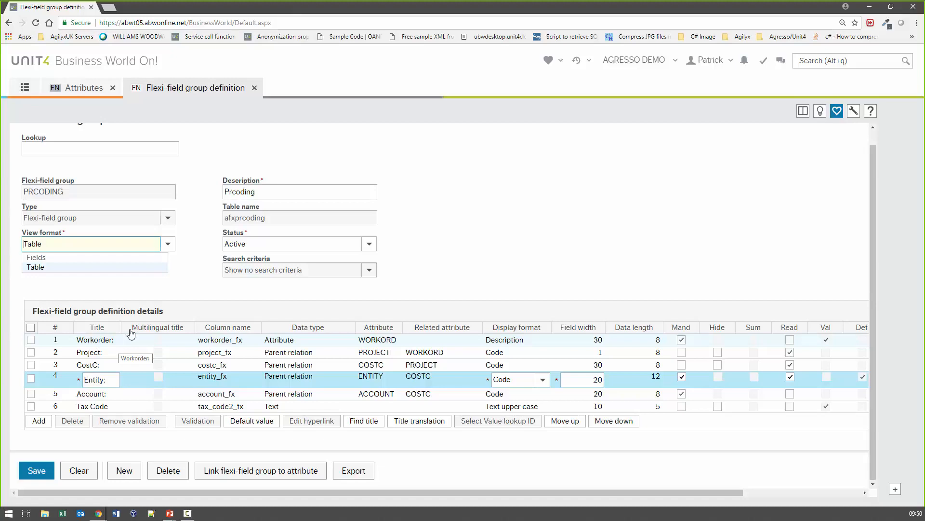
click(198, 282)
scroll(196, 282, up, 1)
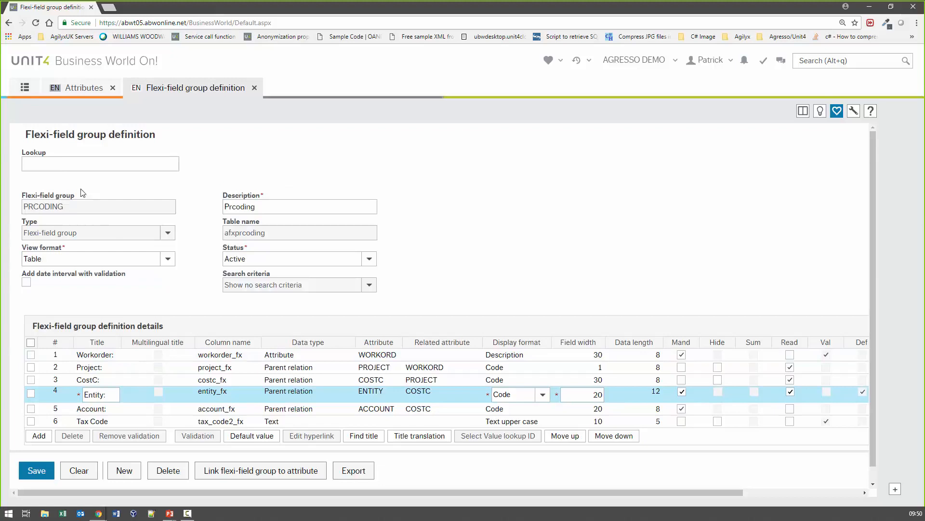
Step: Clear the definition form, load the PRHEADER flexi-field group and review its view format and field details
click(60, 169)
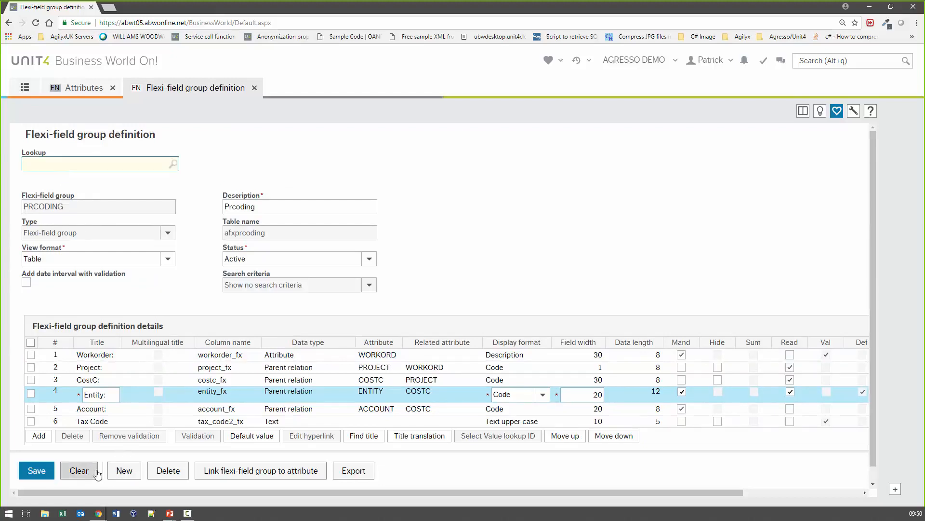
click(94, 471)
click(73, 169)
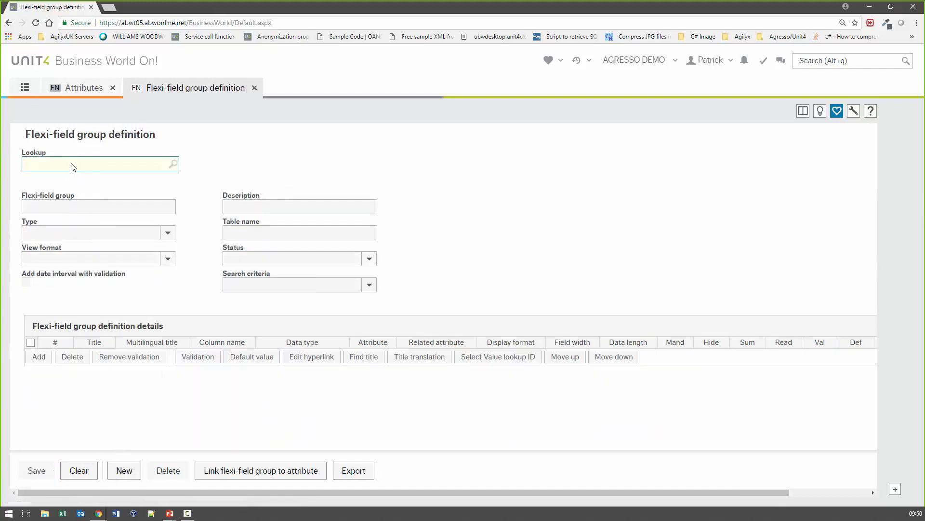
text(PR)
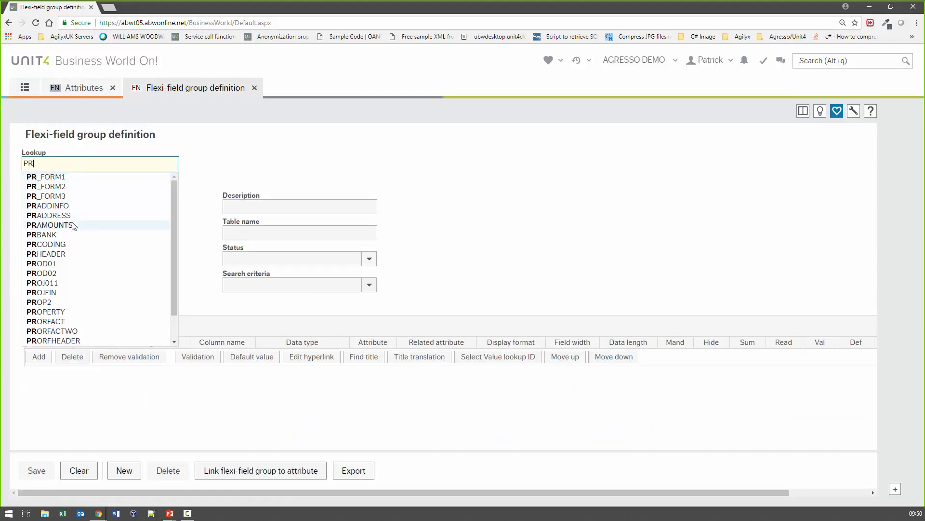
click(72, 253)
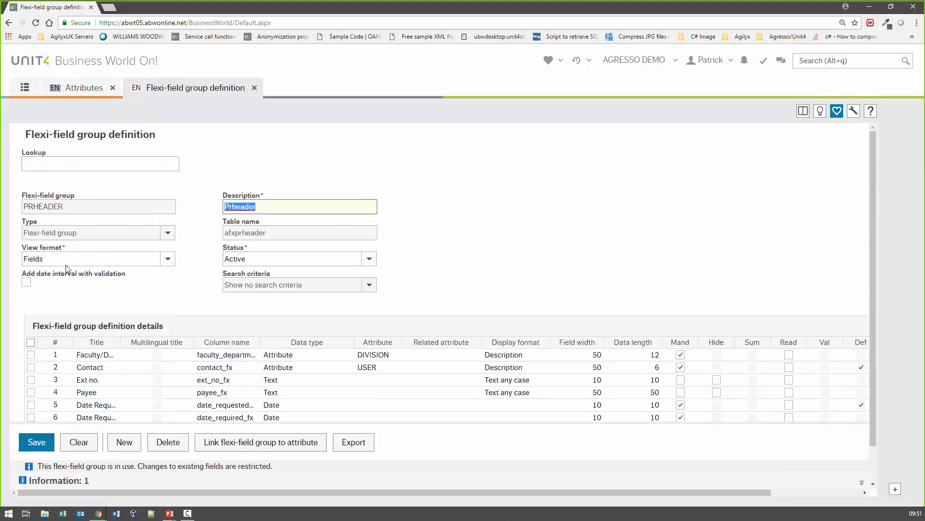
scroll(482, 251, down, 1)
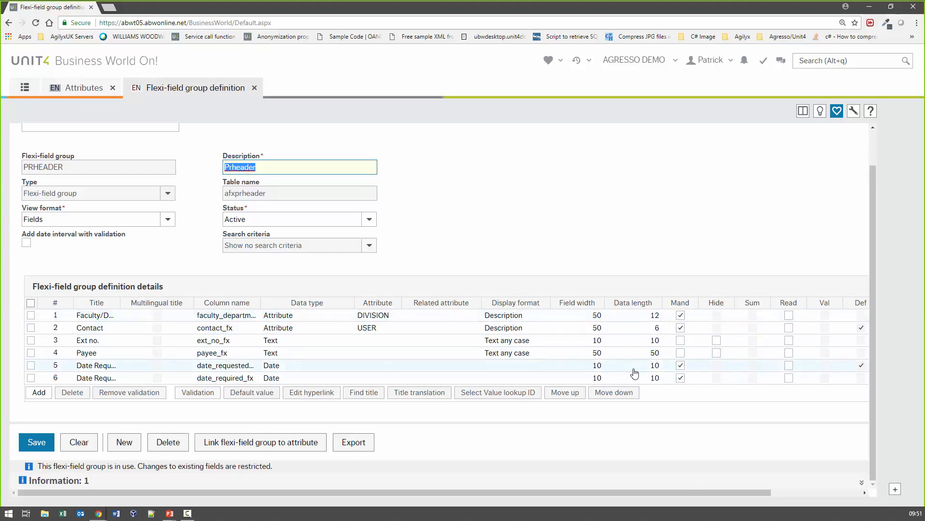
Step: Open Link flexi-field group to attribute from the favourites and load the Payment Request Form (PAYREQ) attribute
click(81, 87)
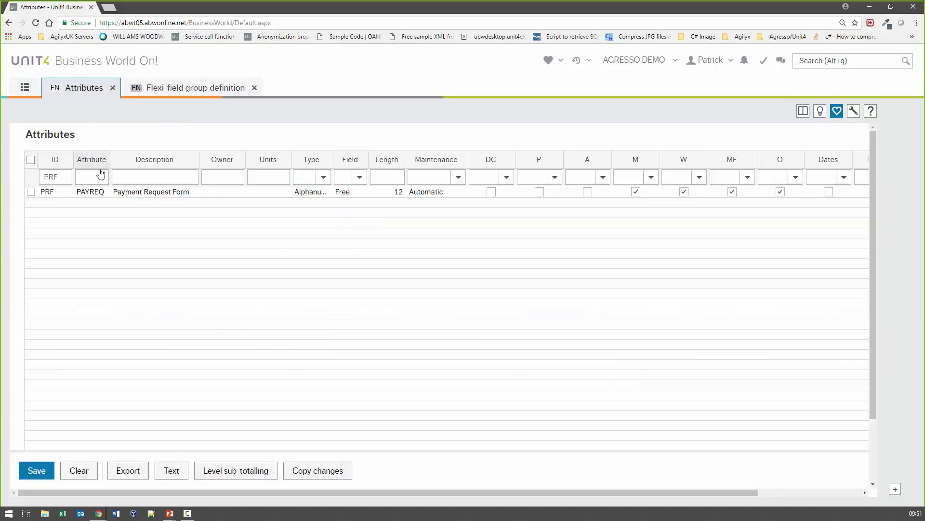
click(25, 87)
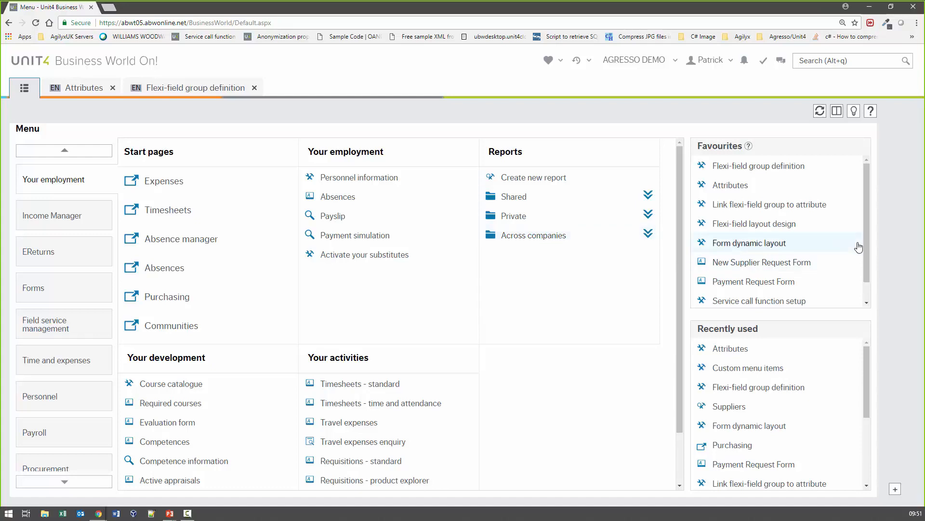
click(768, 206)
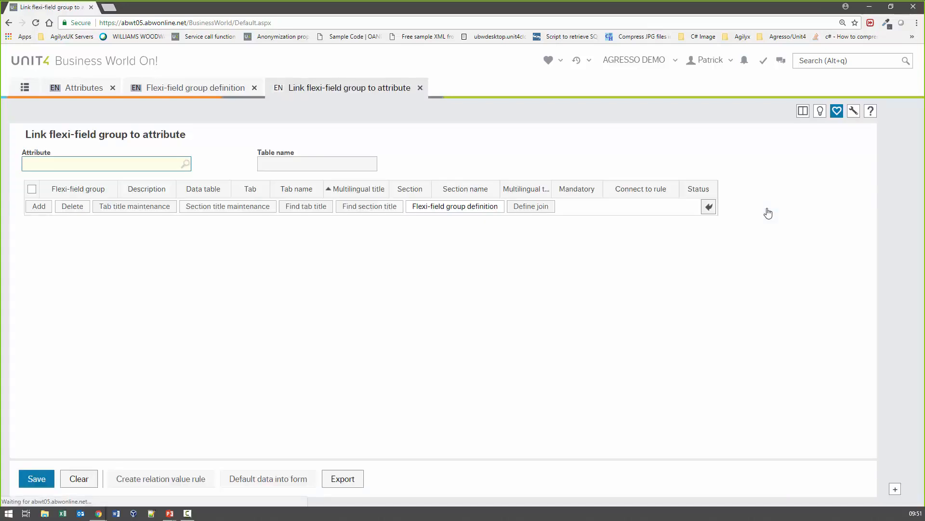
click(110, 166)
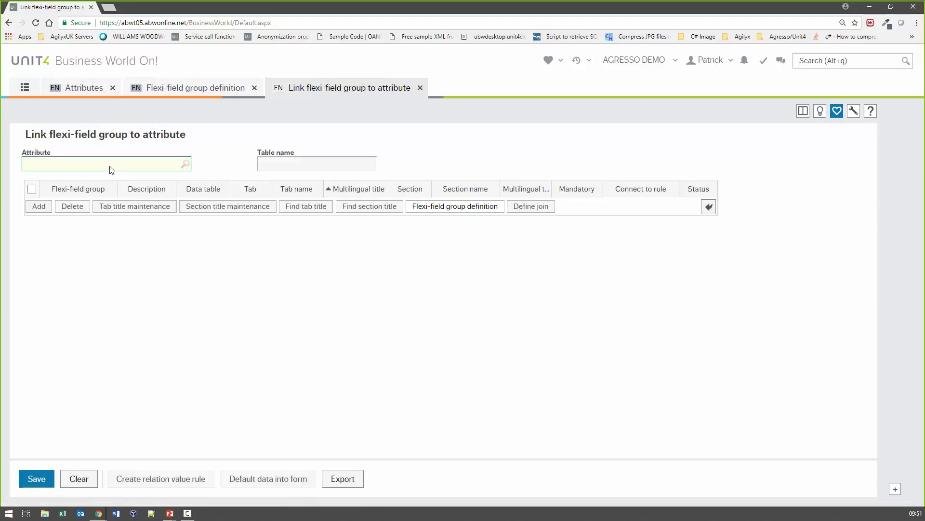
text(Pro)
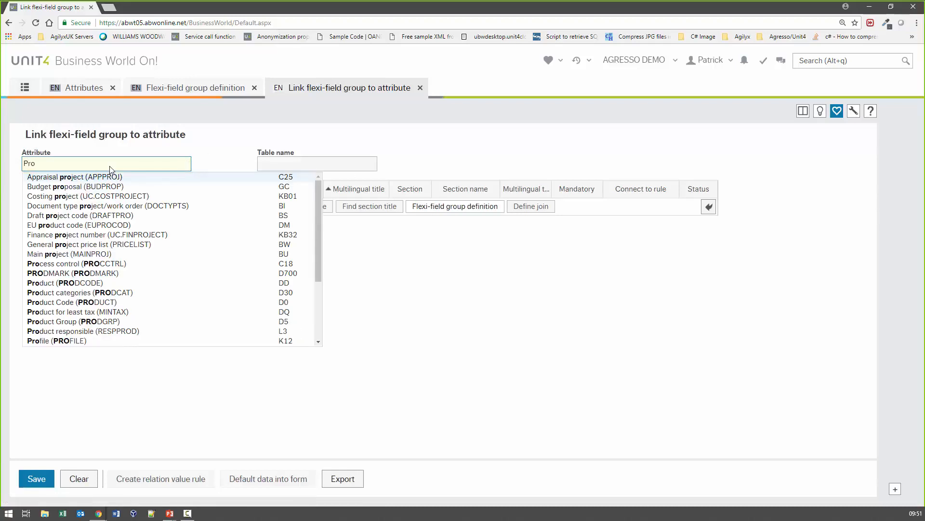
key(BackSpace)
key(BackSpace)
text(R)
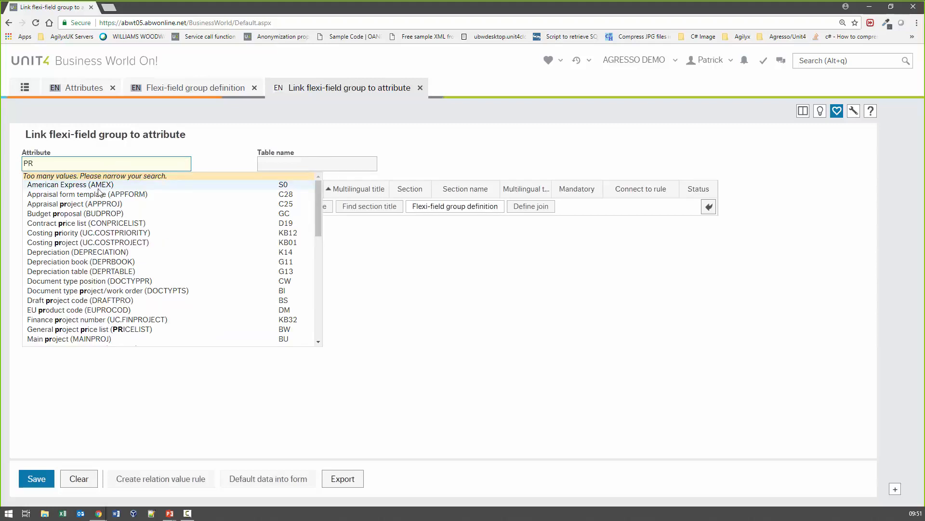
text(F)
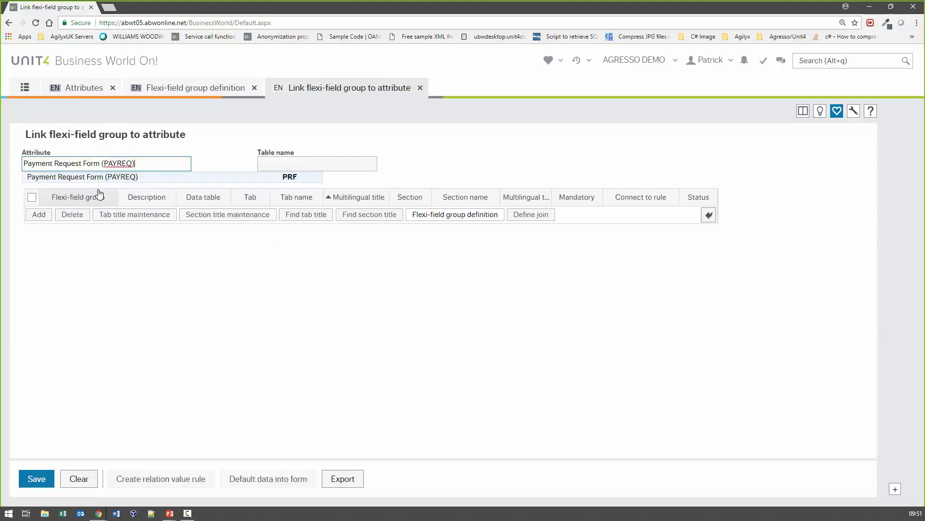
click(108, 176)
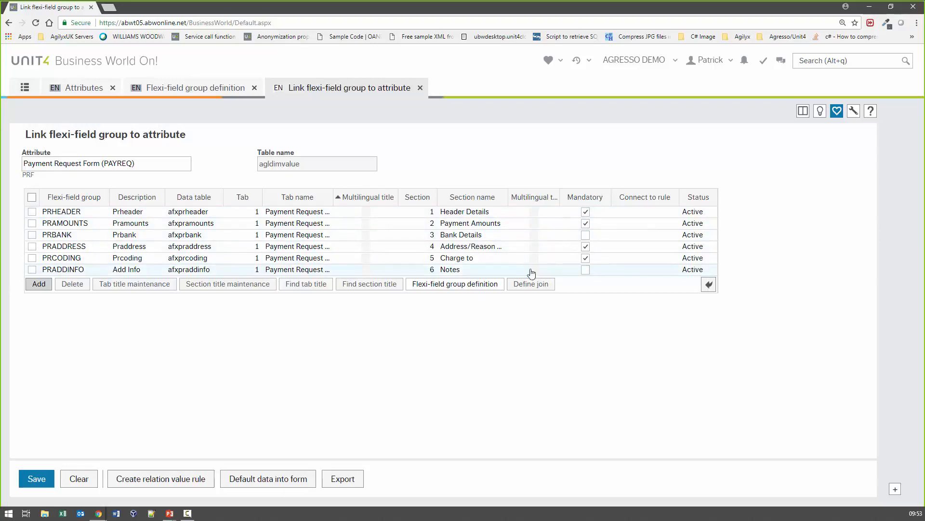
Step: Open the PRADDINFO row, view its tab title translations, and return to the linked groups with the row closed
click(586, 275)
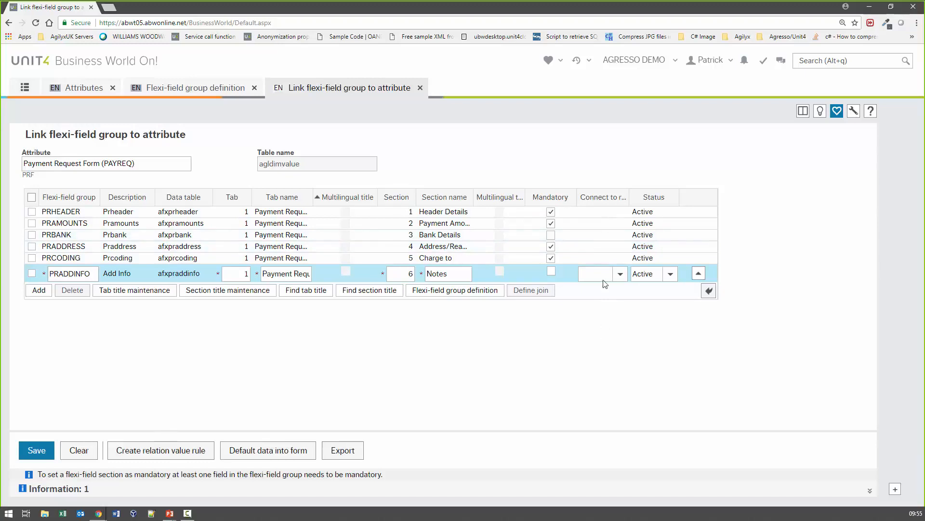
click(147, 293)
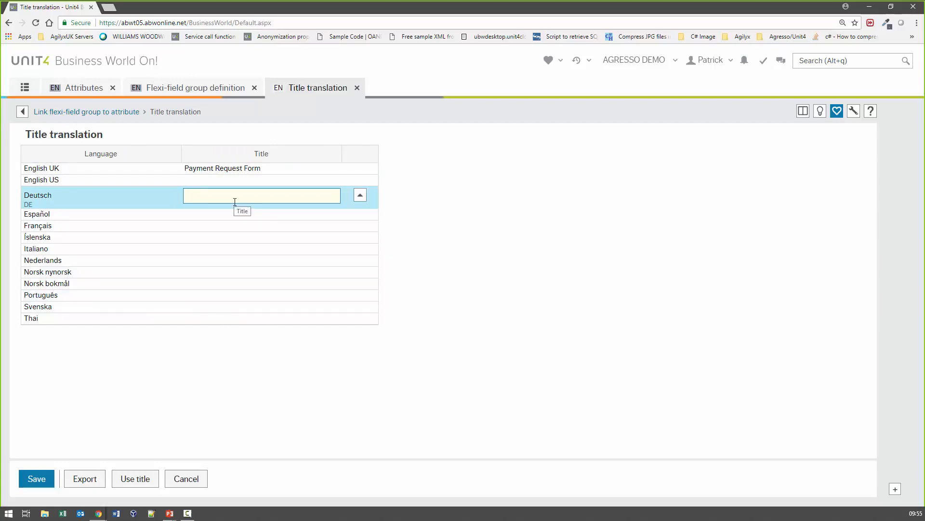
click(99, 111)
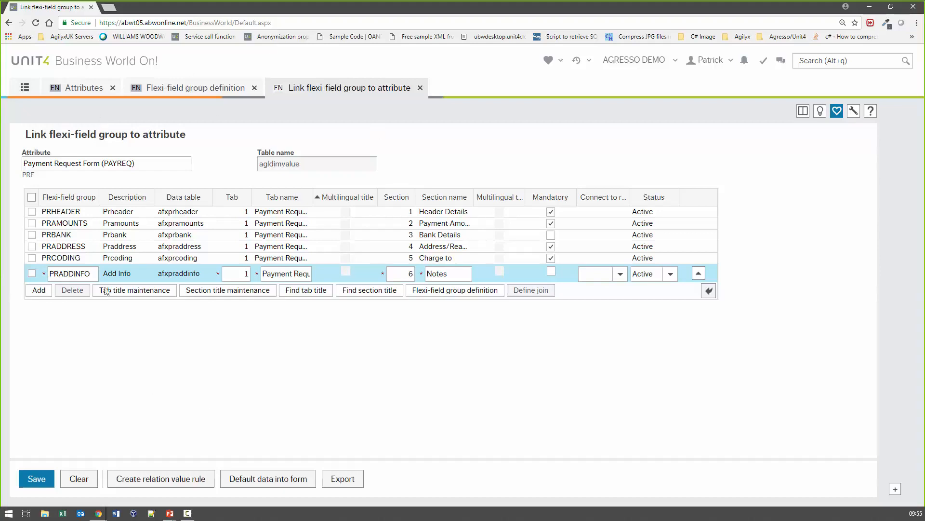
click(698, 274)
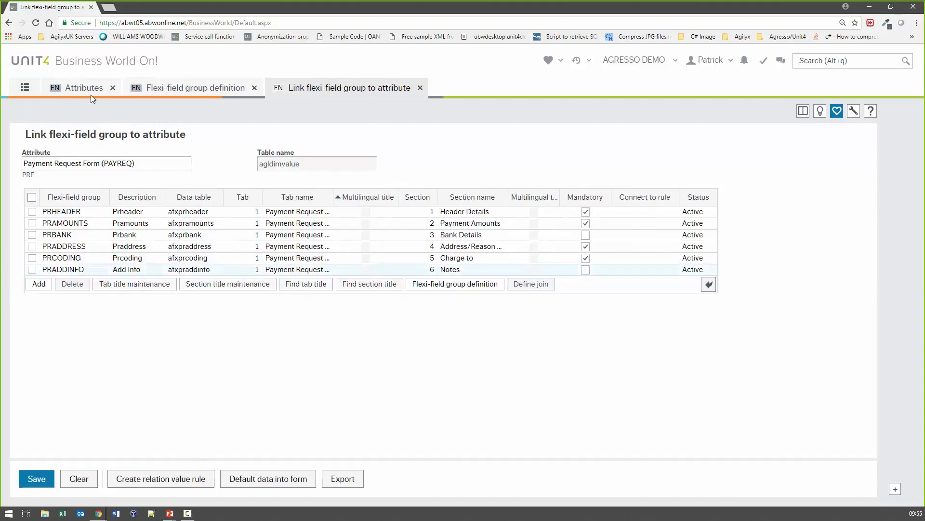
Step: Open Flexi-field layout design from the favourites, load the PAYREQ attribute and review its group layout
click(24, 87)
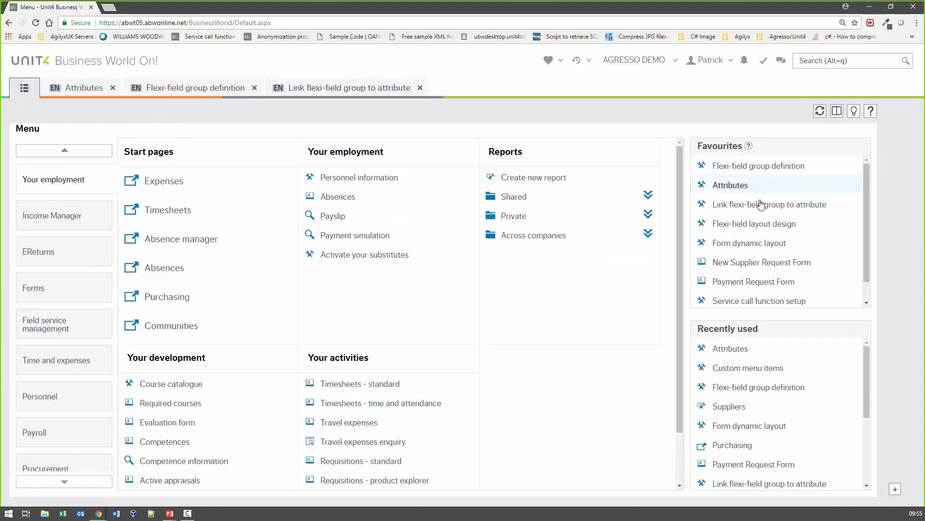
drag(868, 227, 866, 244)
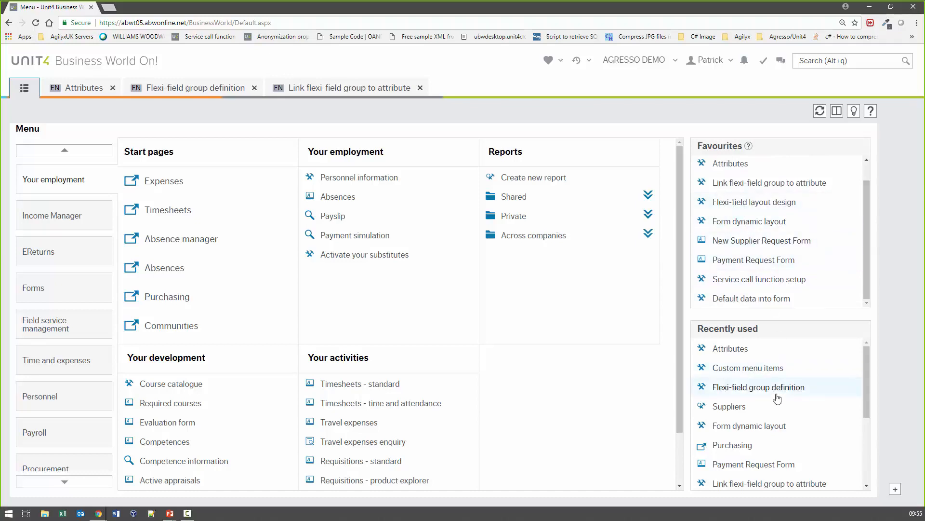
scroll(777, 397, down, 3)
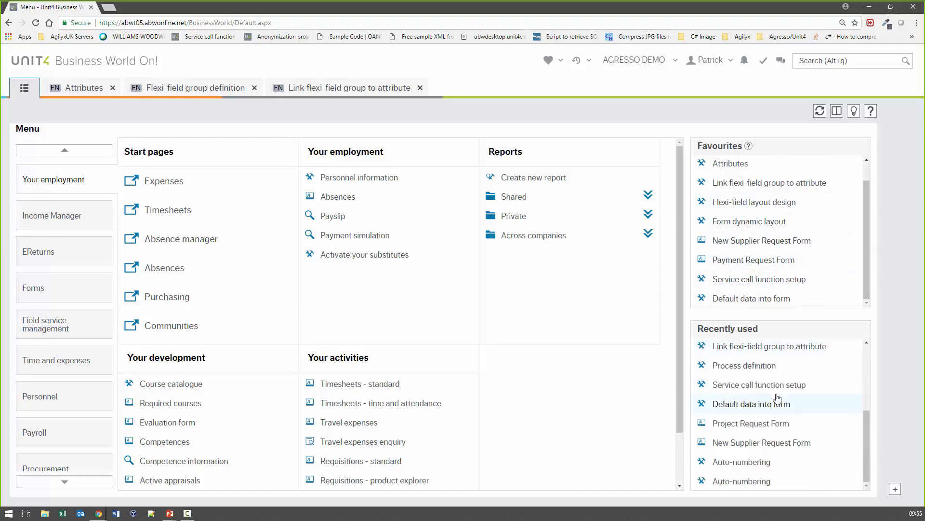
scroll(777, 424, up, 3)
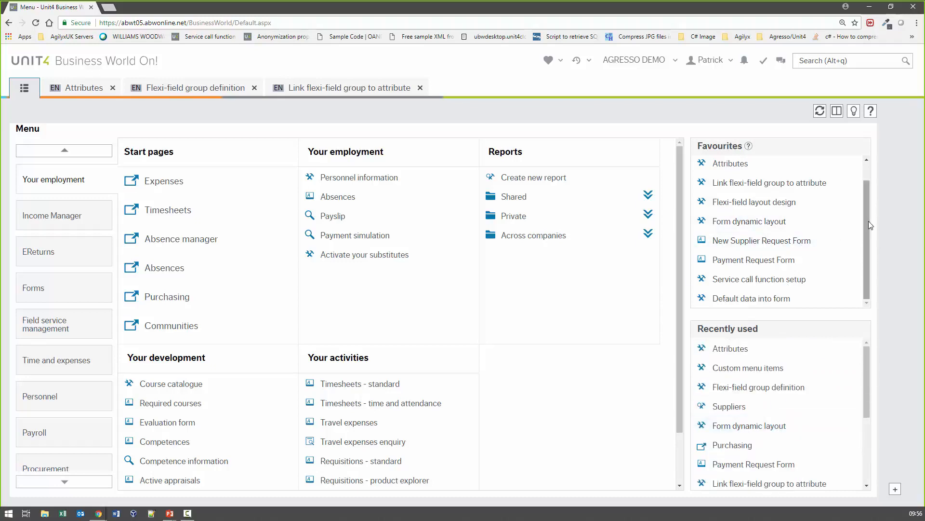
drag(868, 219, 868, 197)
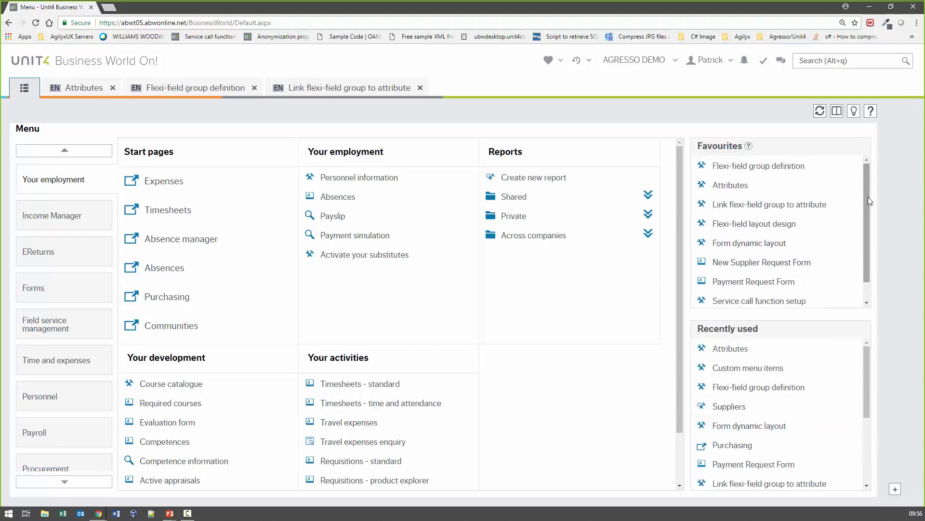
click(764, 233)
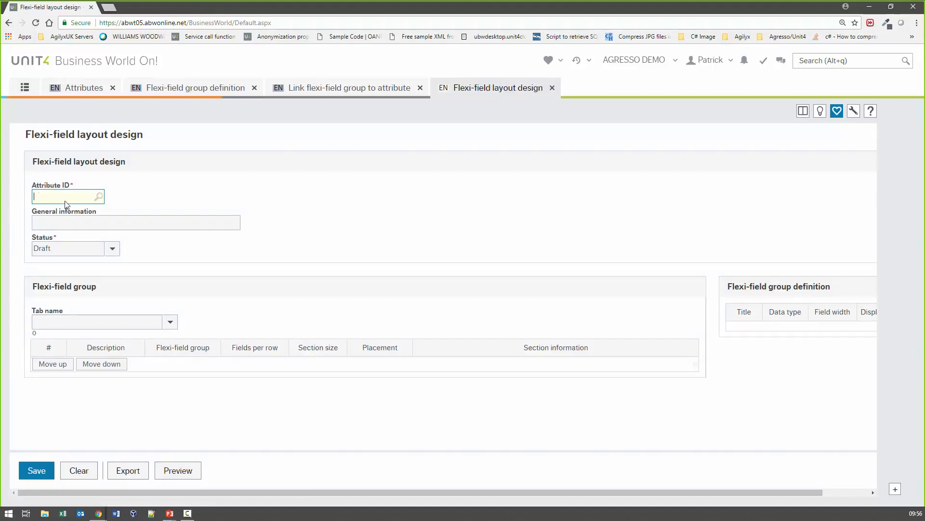
text(PR)
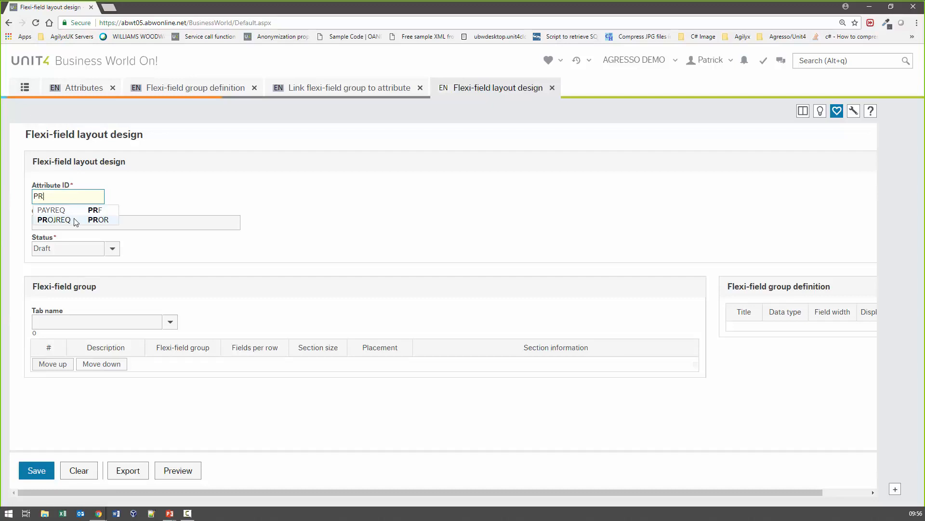
click(68, 212)
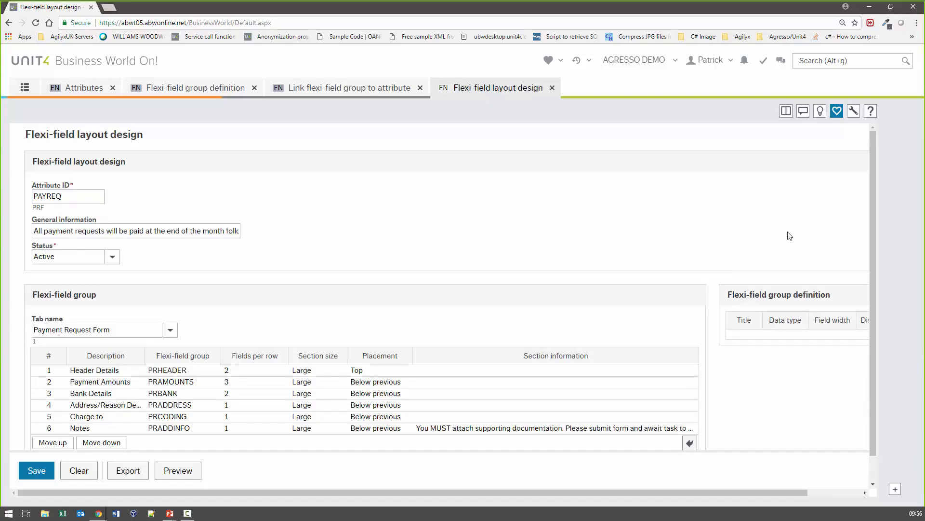
drag(874, 173, 871, 231)
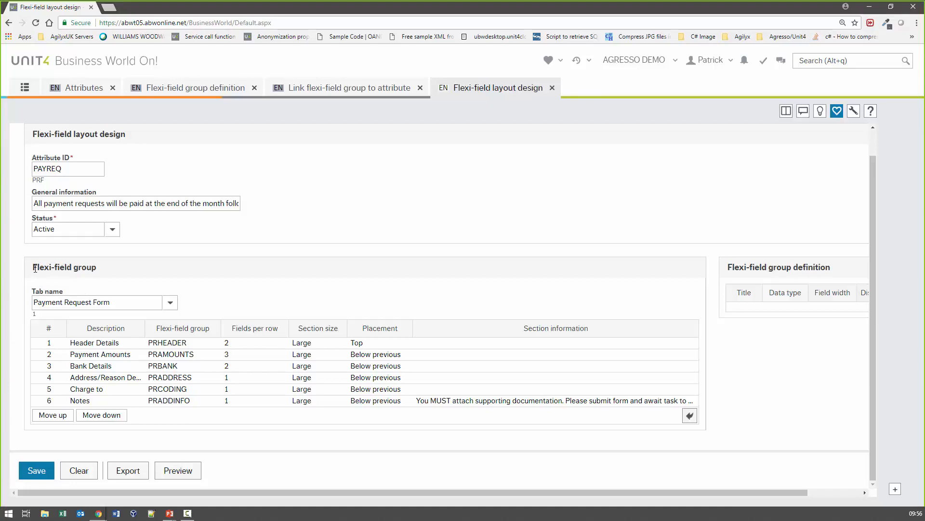
Step: Open the Header Details row in the flexi-field group table and view its fields-per-row and section size options
triple_click(78, 268)
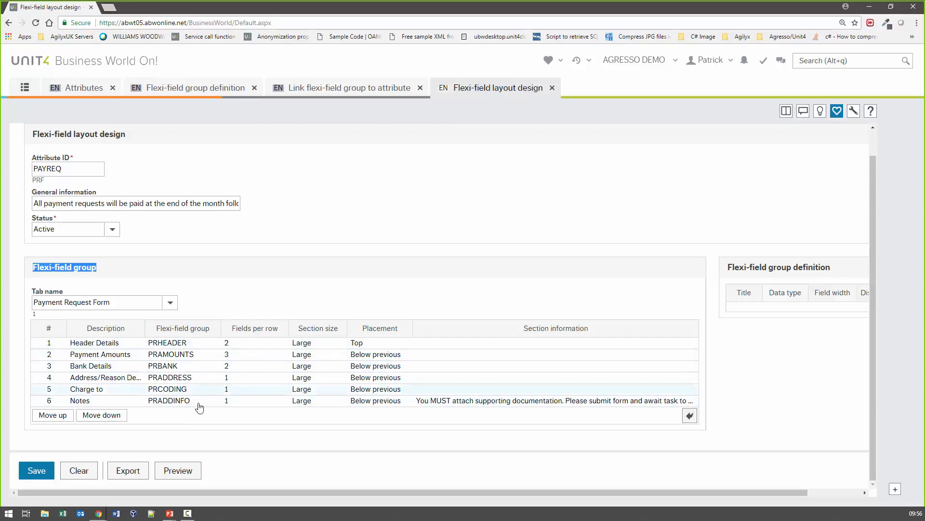
click(236, 345)
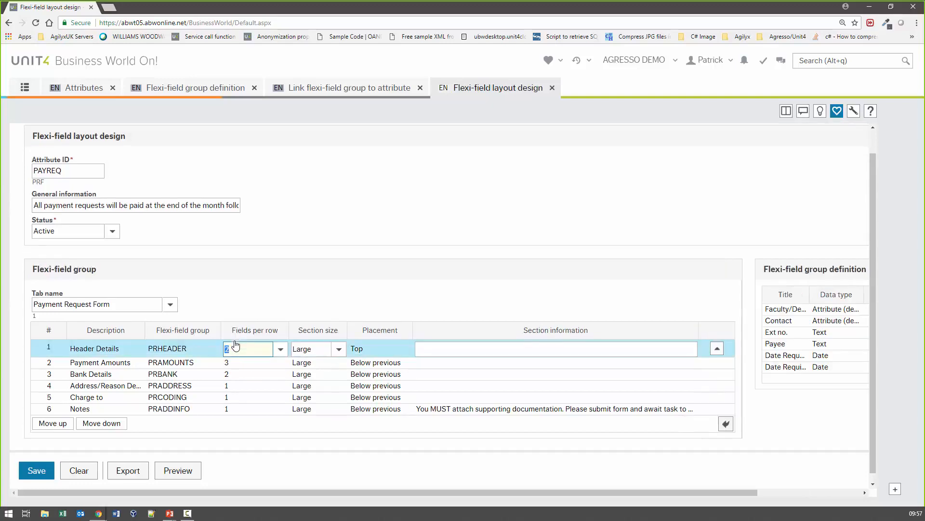
click(281, 351)
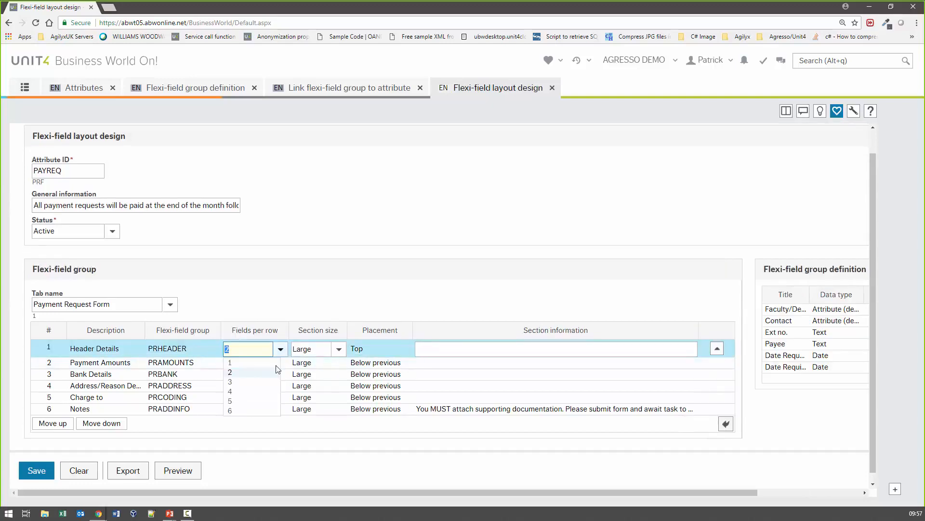
click(263, 297)
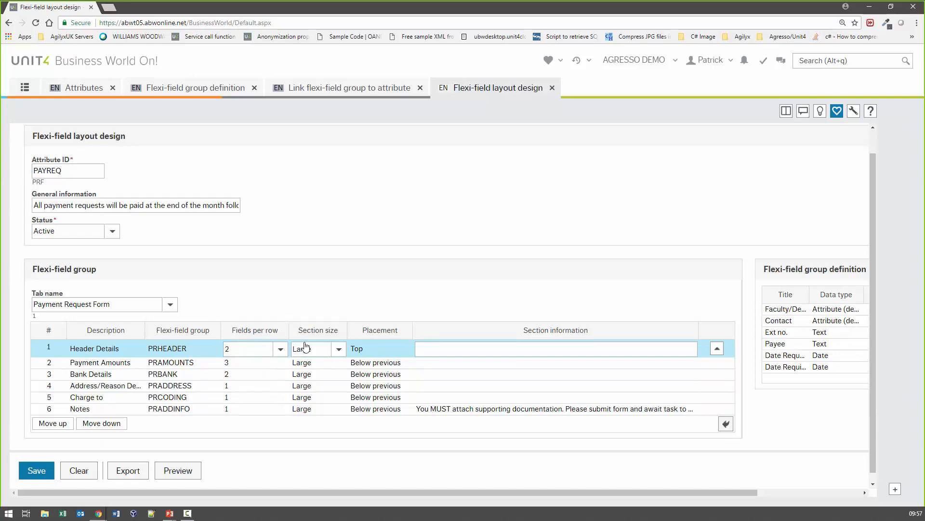
click(339, 350)
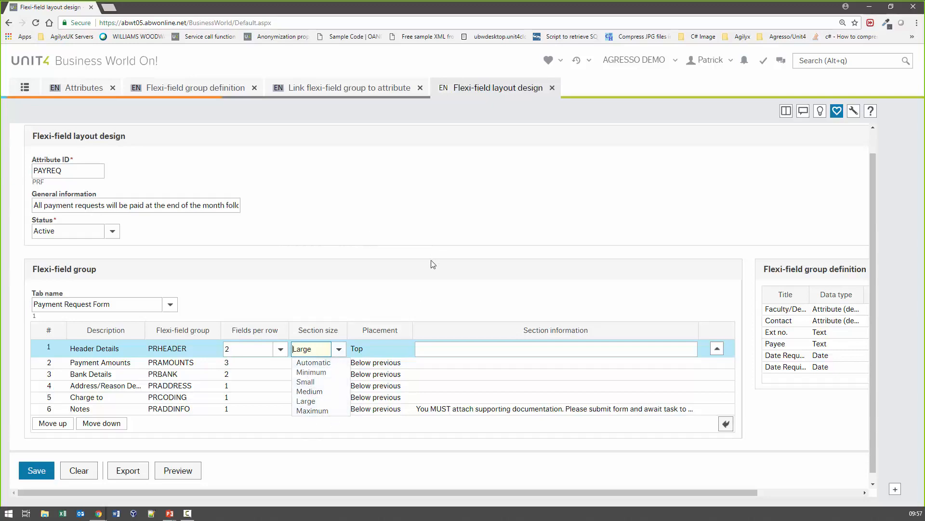
click(426, 305)
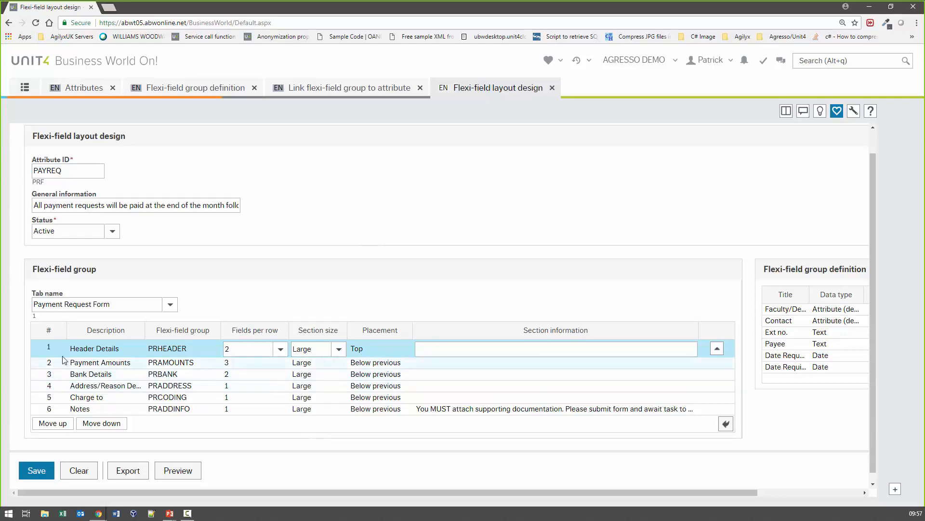
Step: Open the Payment Amounts row and view the available placement options for the section
click(378, 363)
click(405, 361)
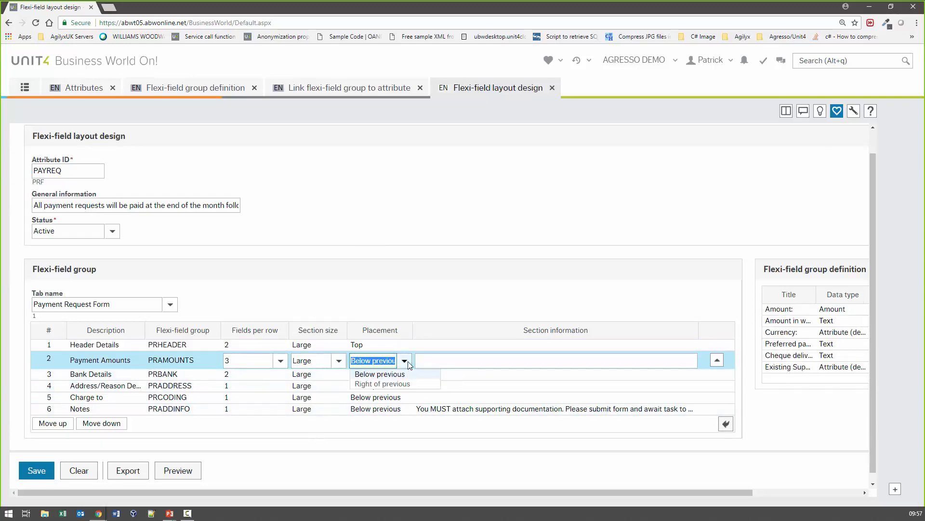
click(399, 280)
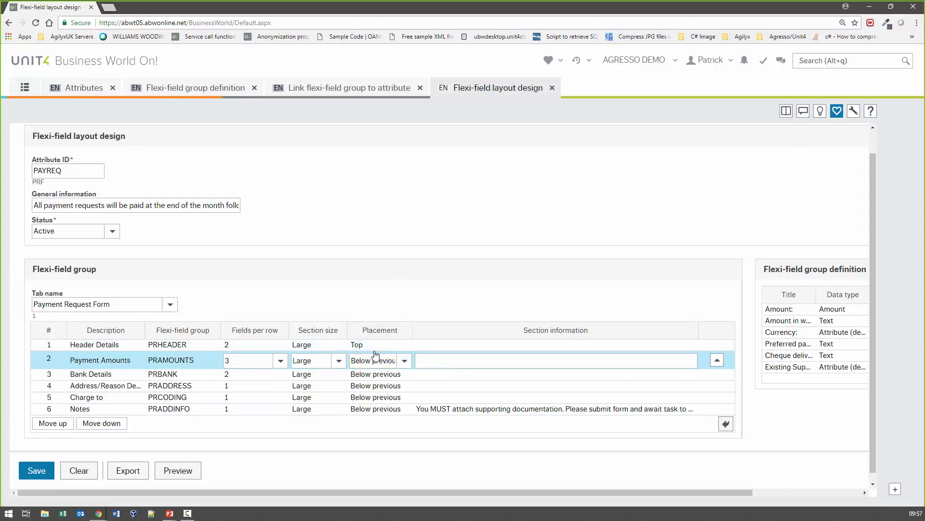
Step: Open the Currency row in the Payment Amounts group definition and view its display type options
drag(620, 496, 805, 482)
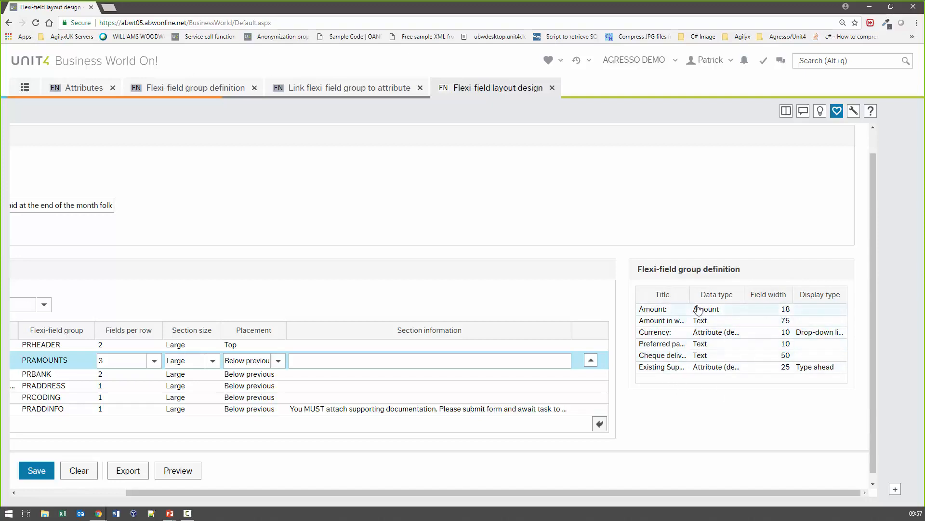
click(823, 333)
click(802, 336)
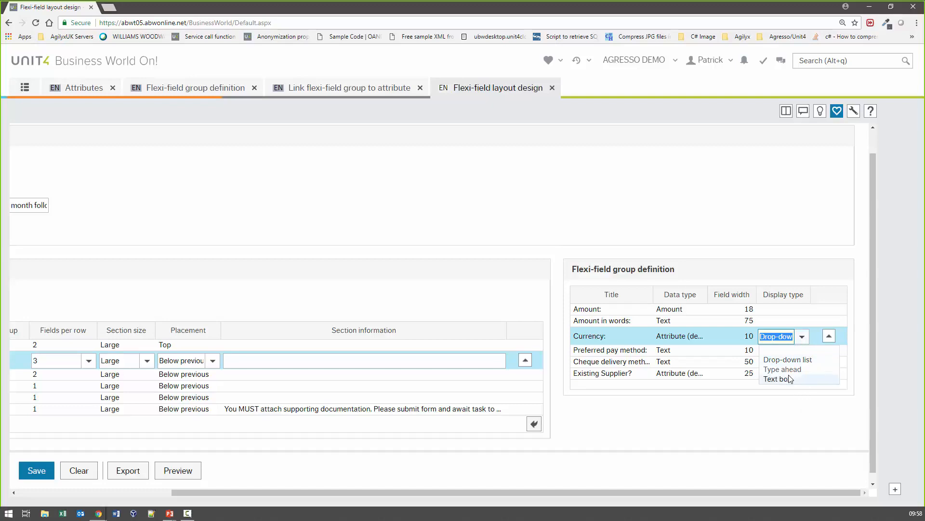
click(750, 400)
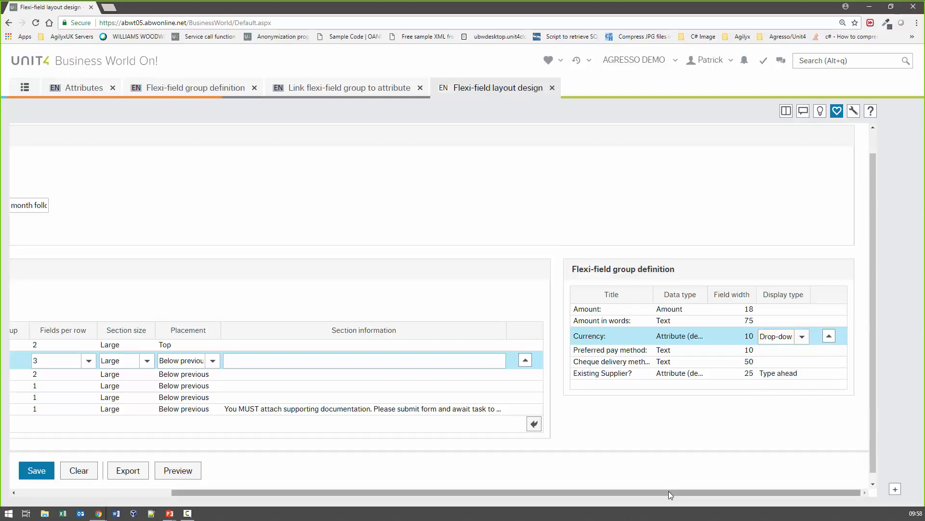
Step: View the status options of the PAYREQ layout design, leaving the list without changing the selection
drag(669, 491, 352, 487)
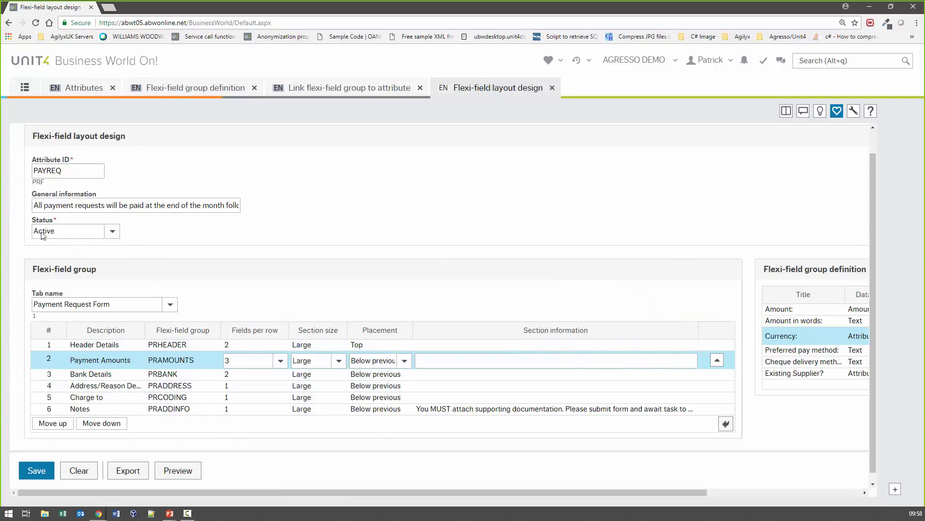
click(117, 235)
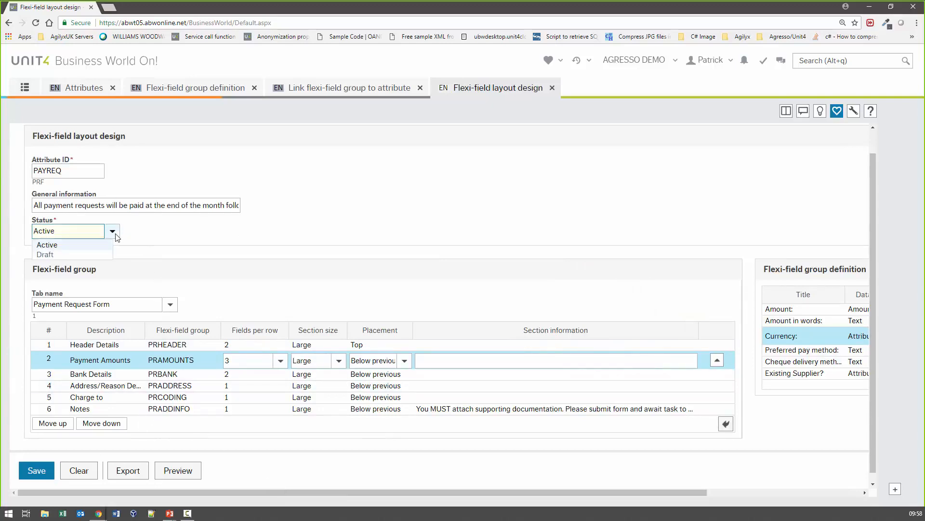
click(119, 235)
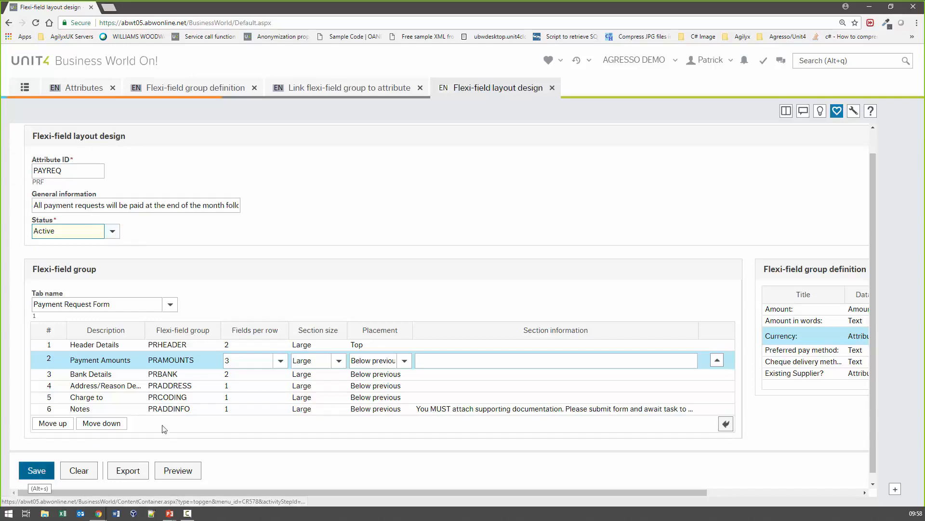
Step: Preview the Payment Request Form, examine its sections from Header Details to Notes, and close the preview
click(188, 471)
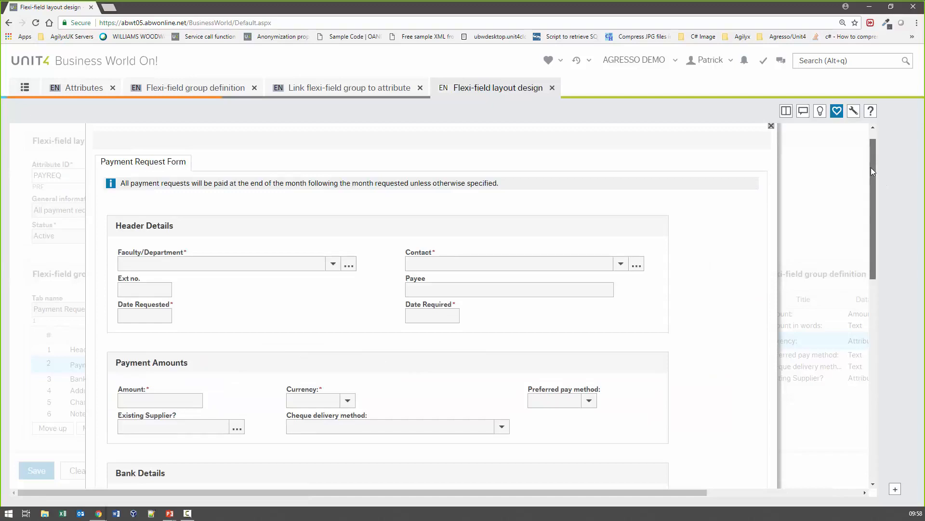
drag(873, 168, 844, 394)
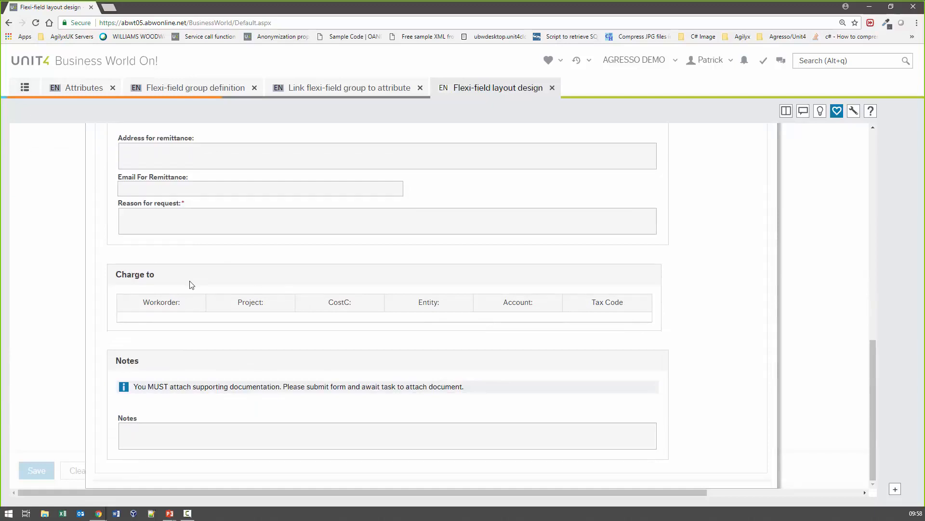
scroll(191, 285, up, 2)
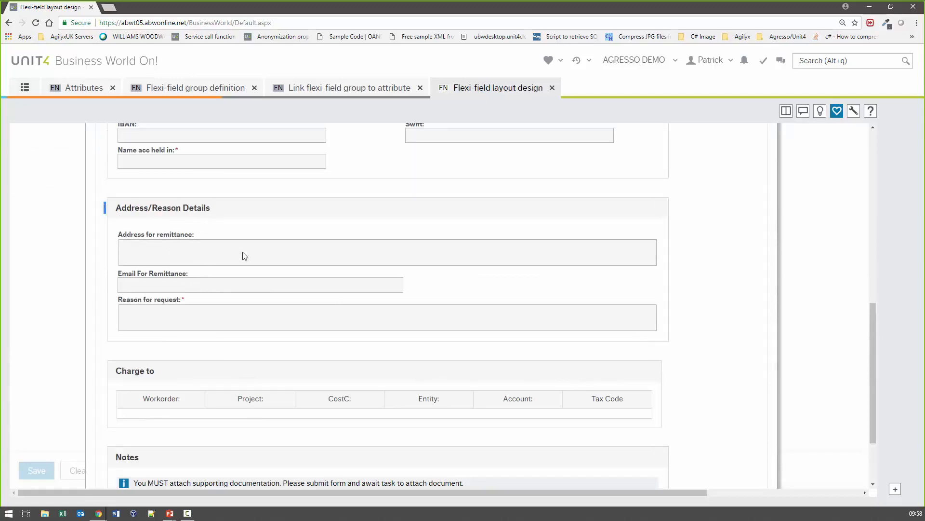
scroll(242, 255, up, 8)
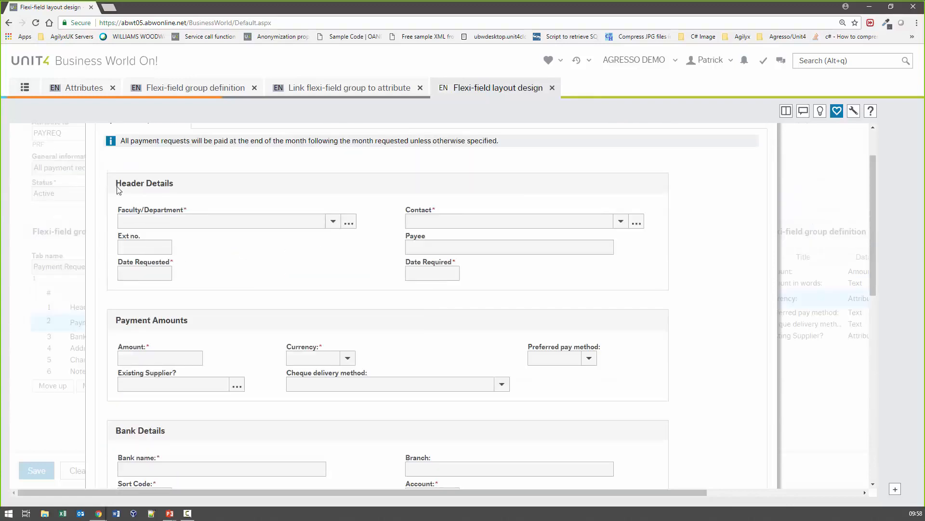
drag(113, 180, 167, 183)
click(185, 188)
drag(111, 320, 190, 321)
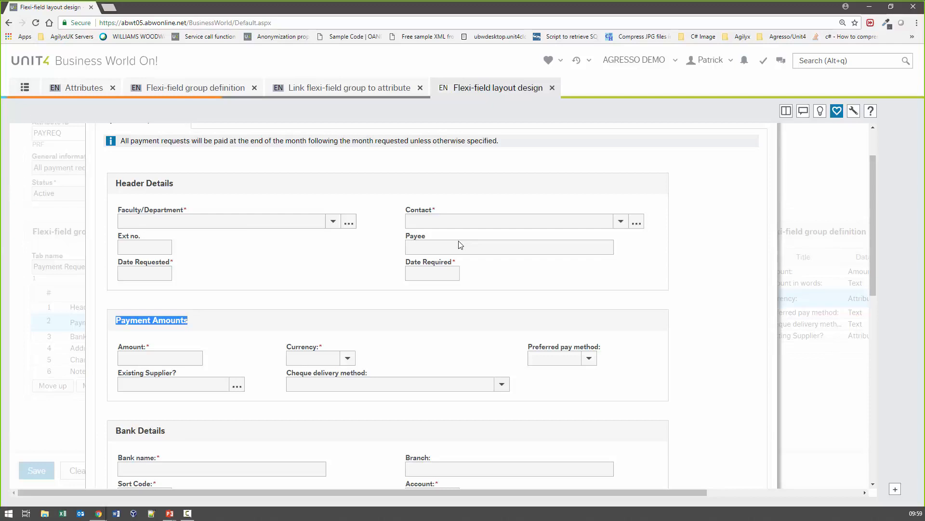
scroll(399, 322, down, 3)
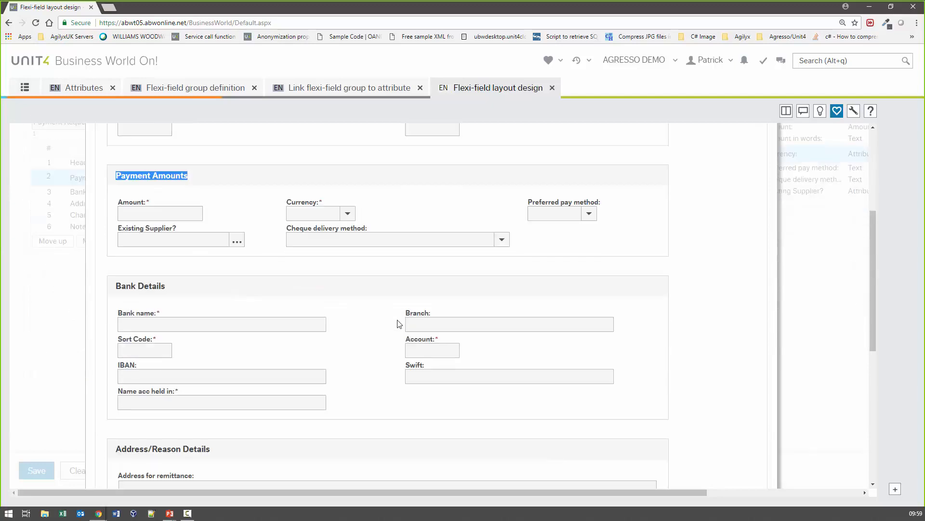
scroll(674, 245, up, 2)
scroll(699, 217, up, 2)
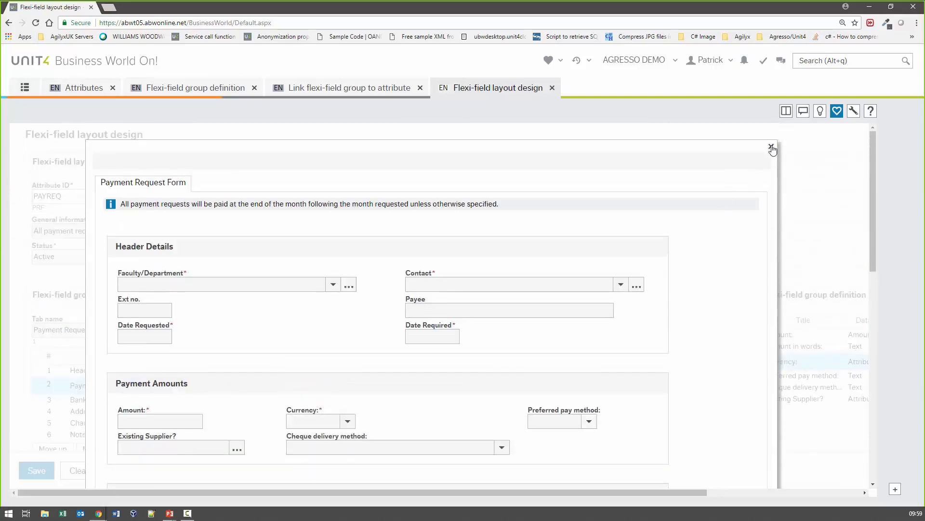
click(771, 147)
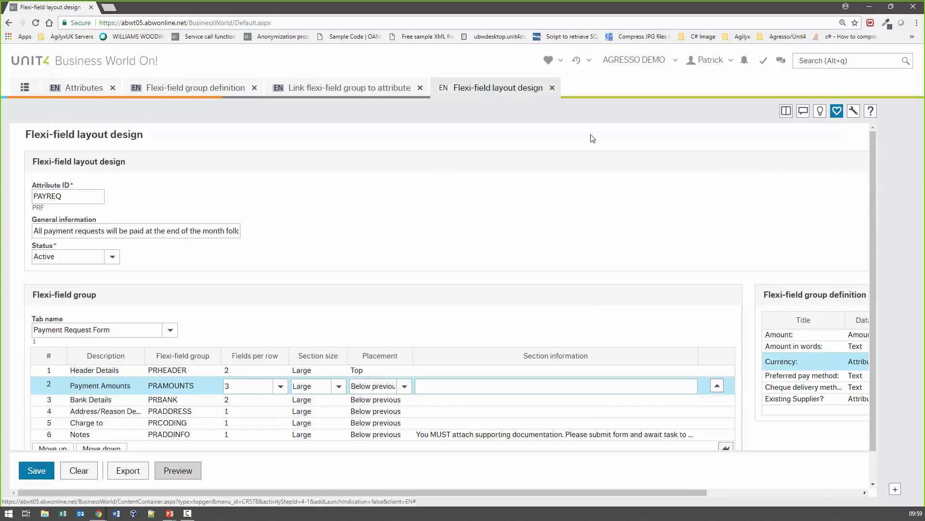
Step: Find Form administration by searching for "admin" from the main menu and load the PAYREQ form
click(25, 87)
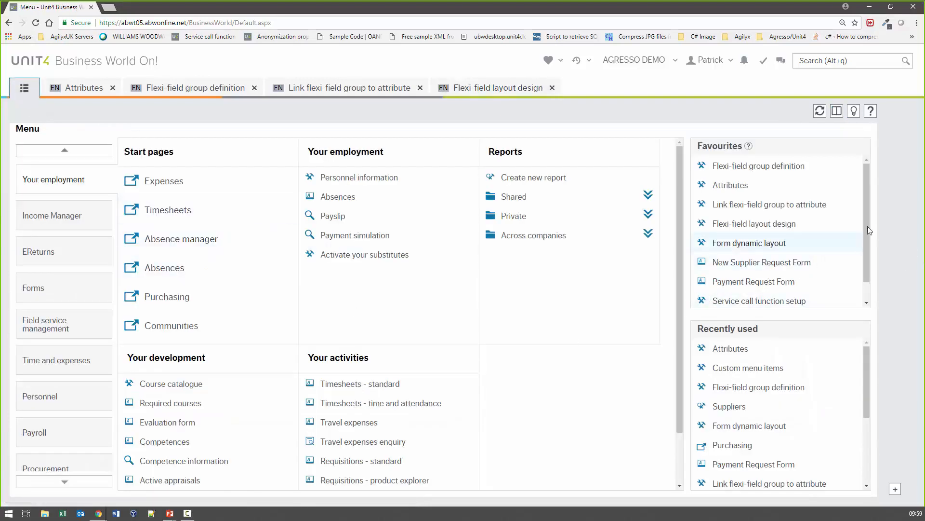
click(844, 60)
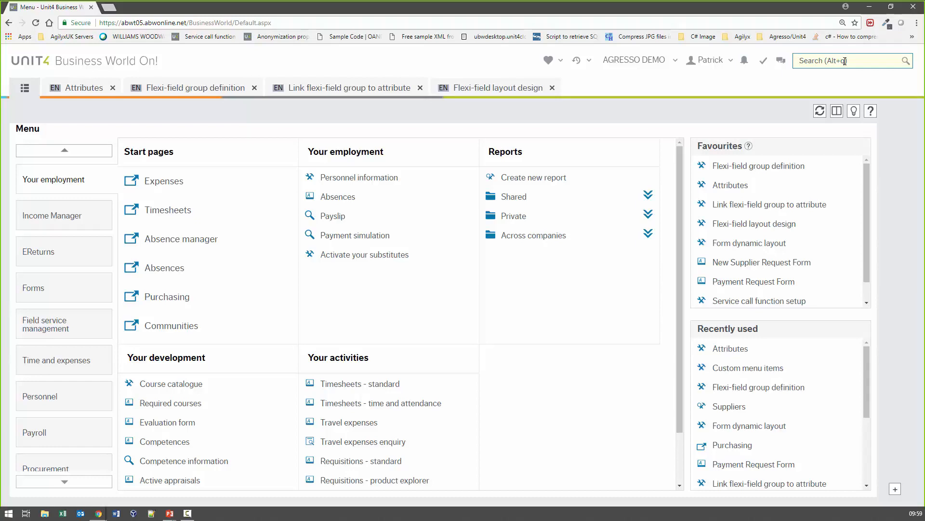
text(admin)
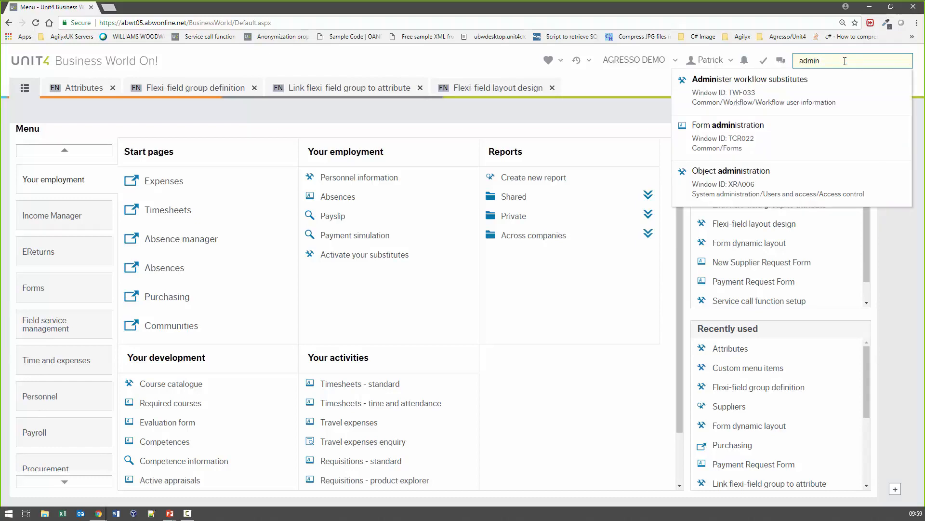
click(770, 144)
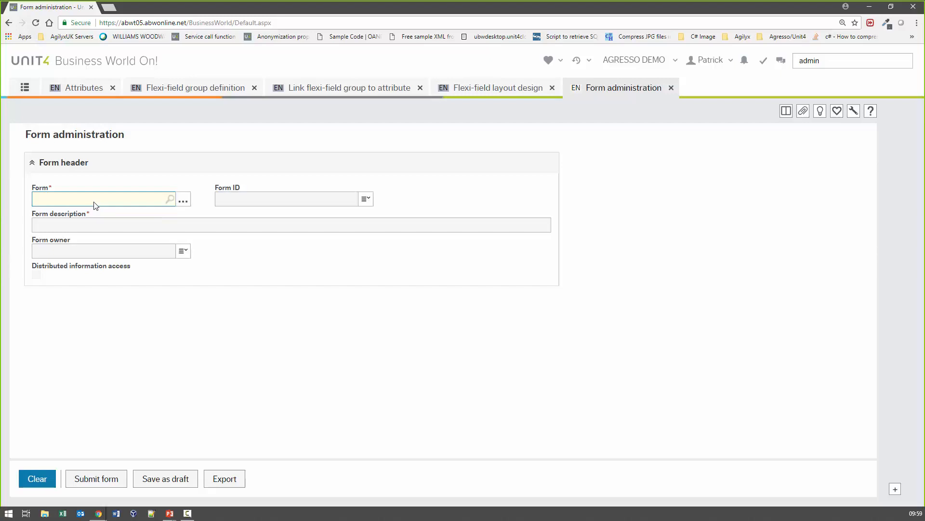
text(PR)
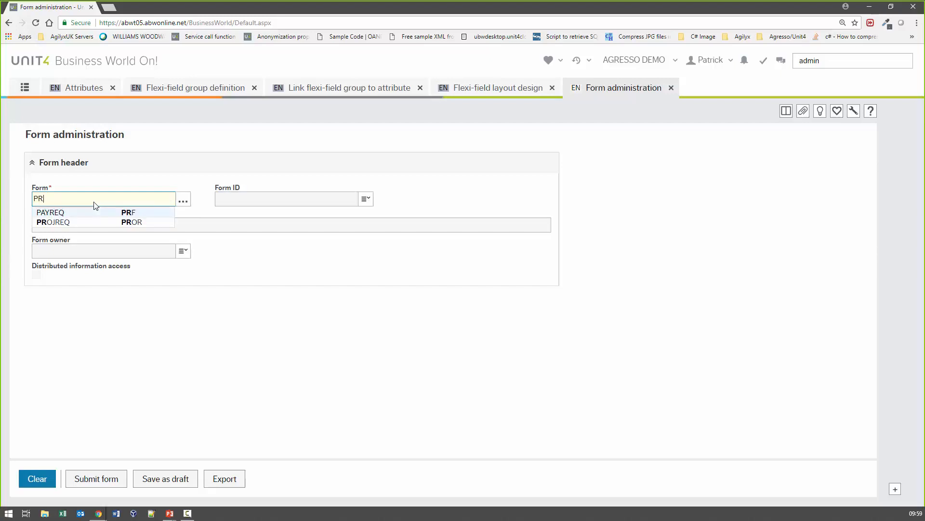
click(94, 212)
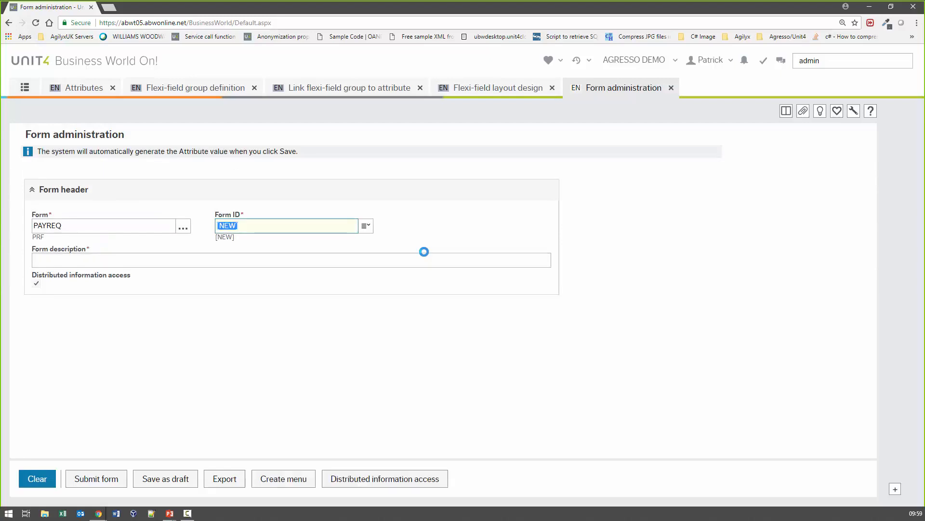
Step: Revisit the open flexi-field layout design of PAYREQ and return to Form administration
click(415, 237)
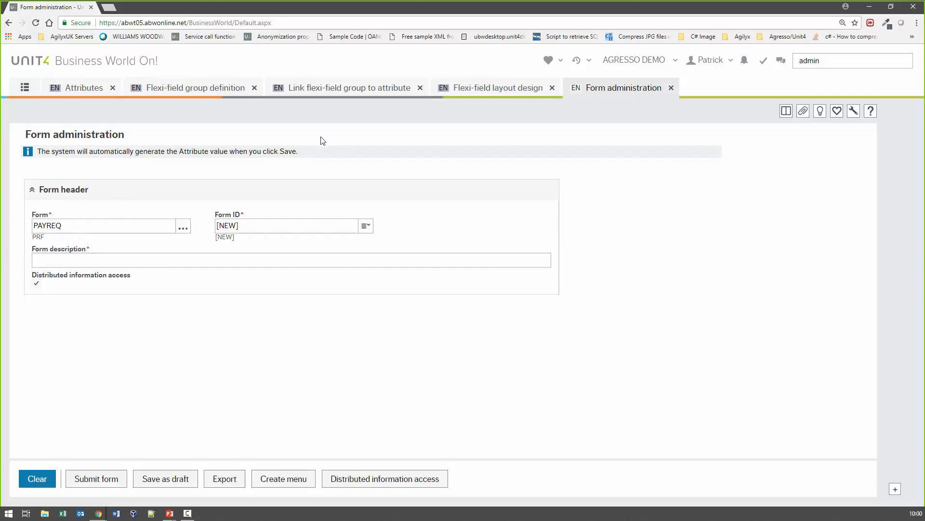
click(509, 89)
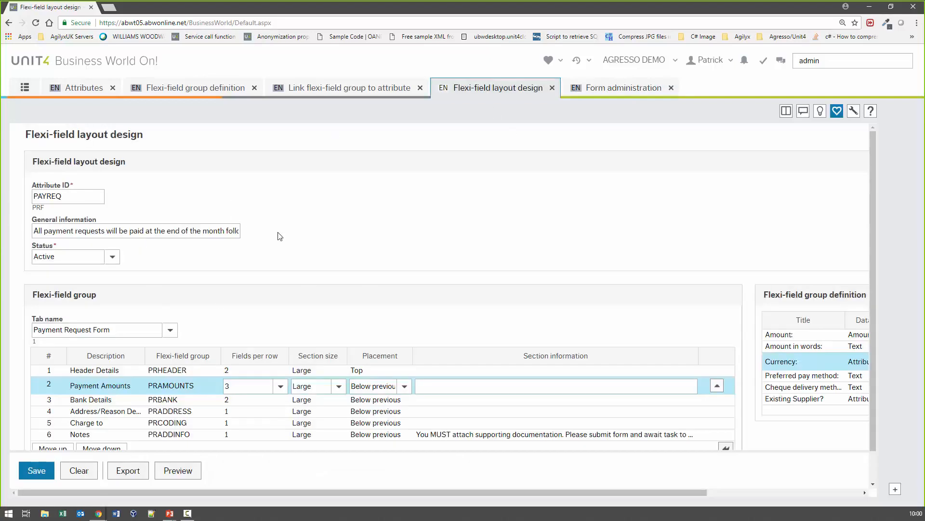
click(654, 88)
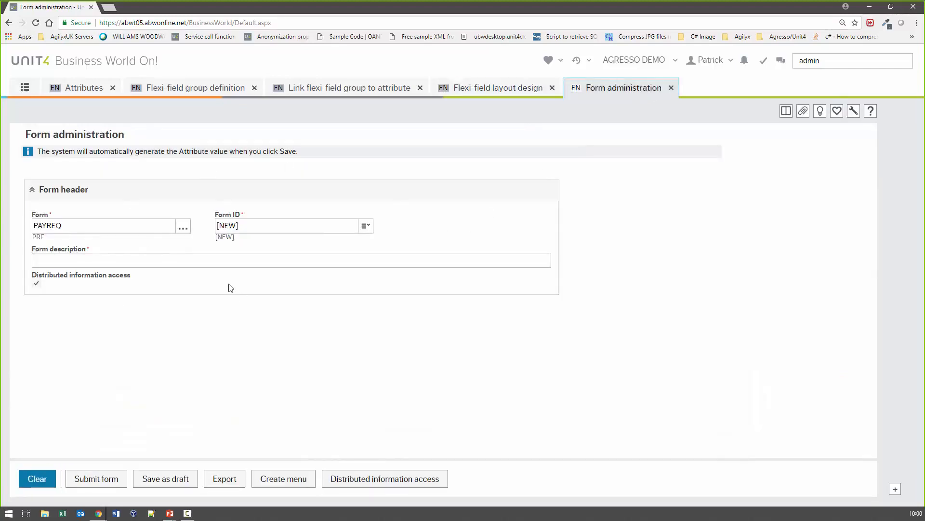
Step: View the Create menu dialog for the PAYREQ form, cancel it without a title, and return to the main menu
click(273, 477)
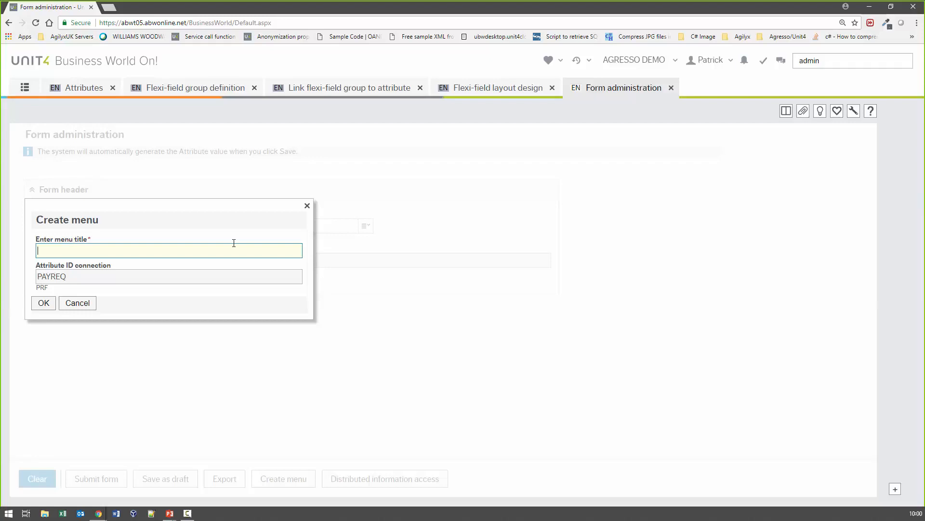
click(71, 308)
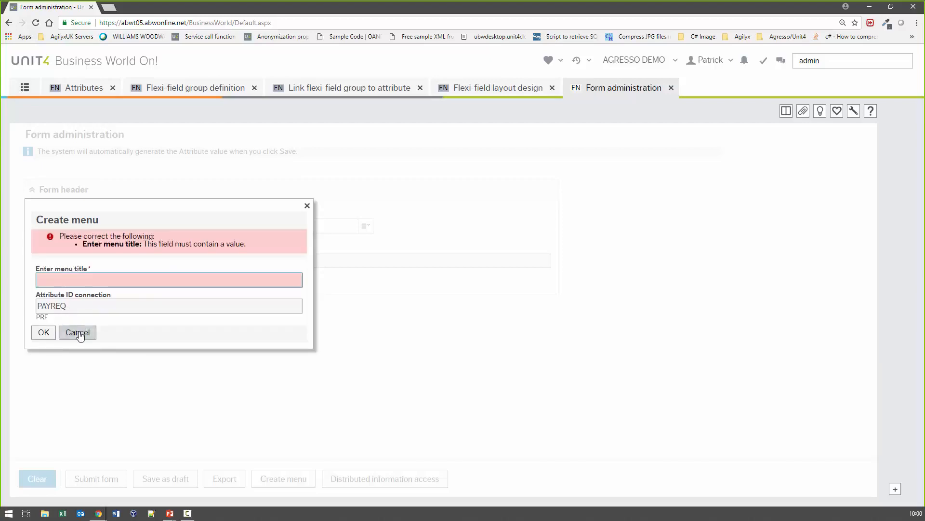
click(77, 332)
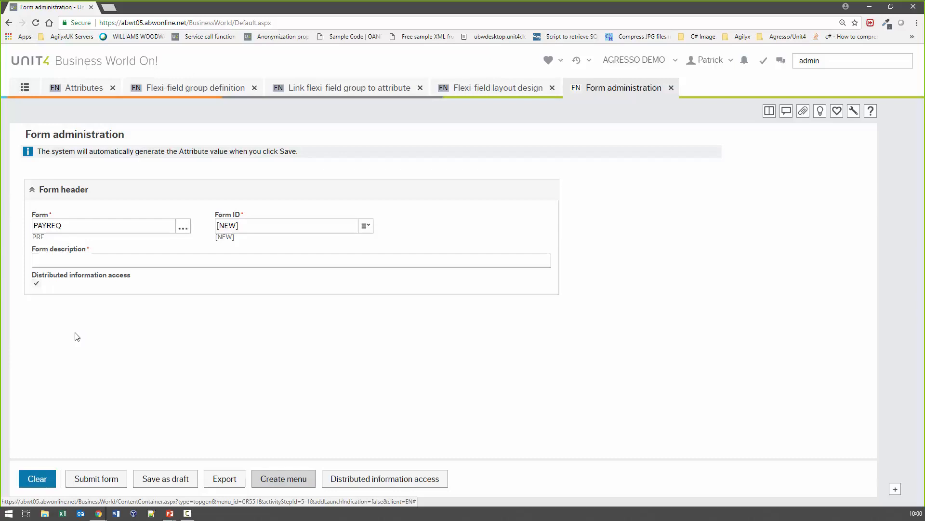
click(25, 87)
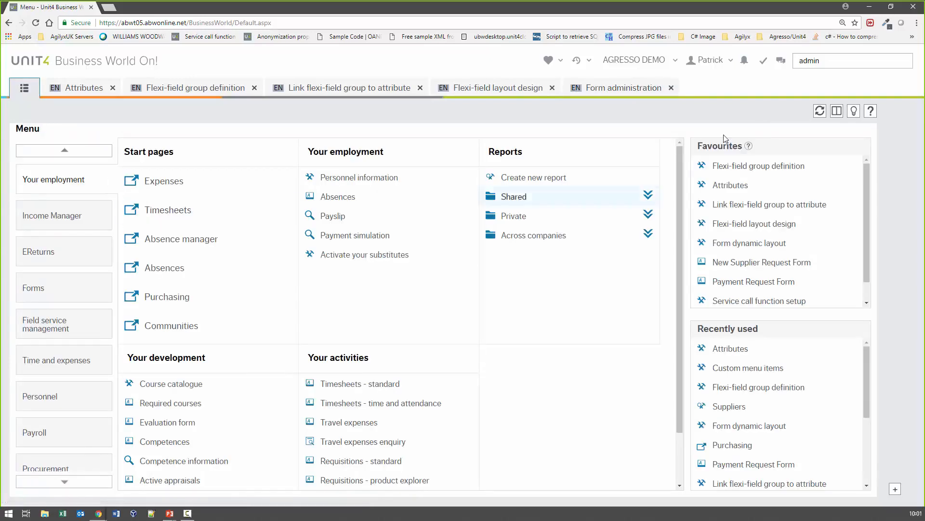
Step: Find the Common module in the main menu and examine its Forms group
click(819, 61)
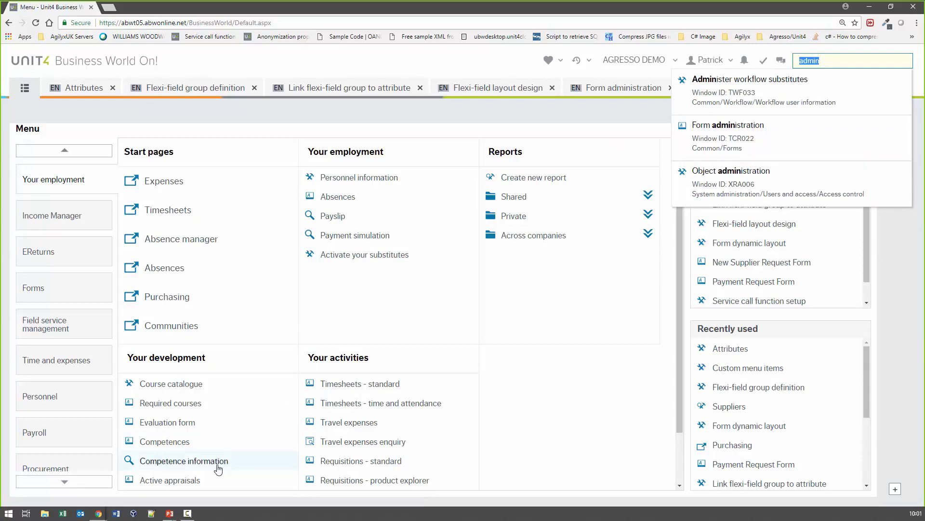
click(75, 482)
click(75, 482)
click(75, 482)
click(75, 482)
click(75, 482)
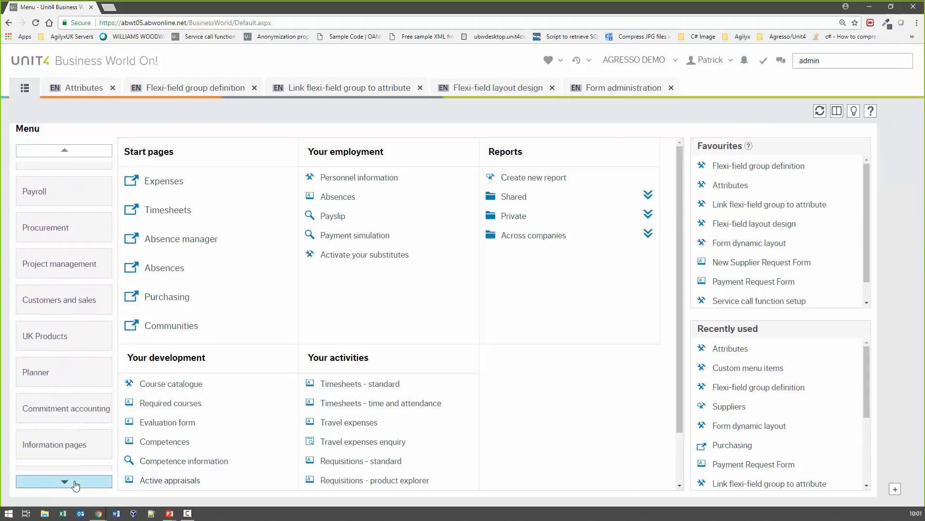
click(74, 482)
click(75, 482)
click(75, 482)
click(75, 482)
click(74, 482)
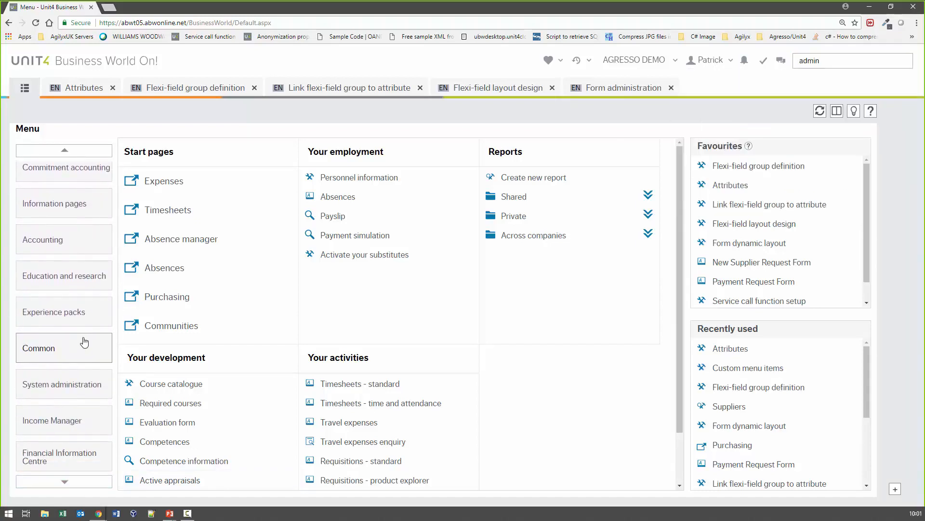
click(83, 346)
scroll(251, 404, down, 7)
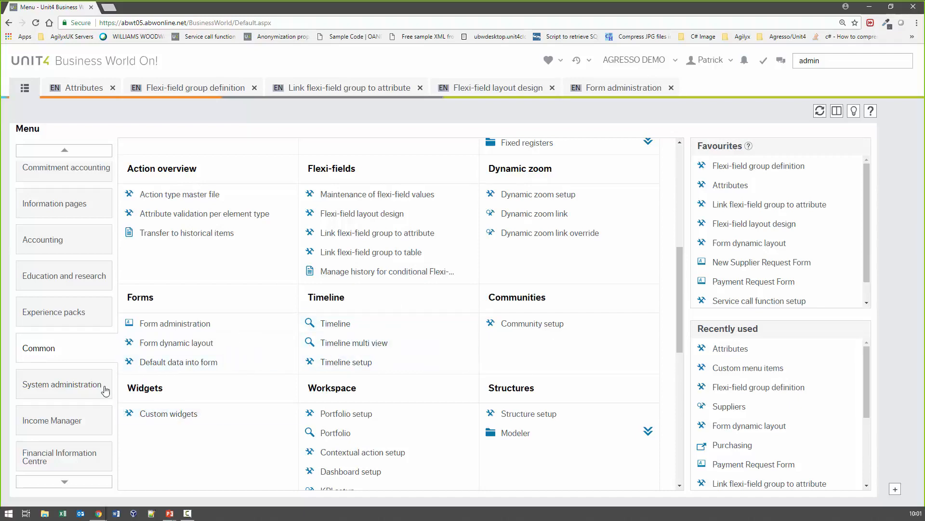
Step: Show the main menu's Forms module with its request forms
scroll(99, 372, up, 1)
scroll(99, 371, up, 6)
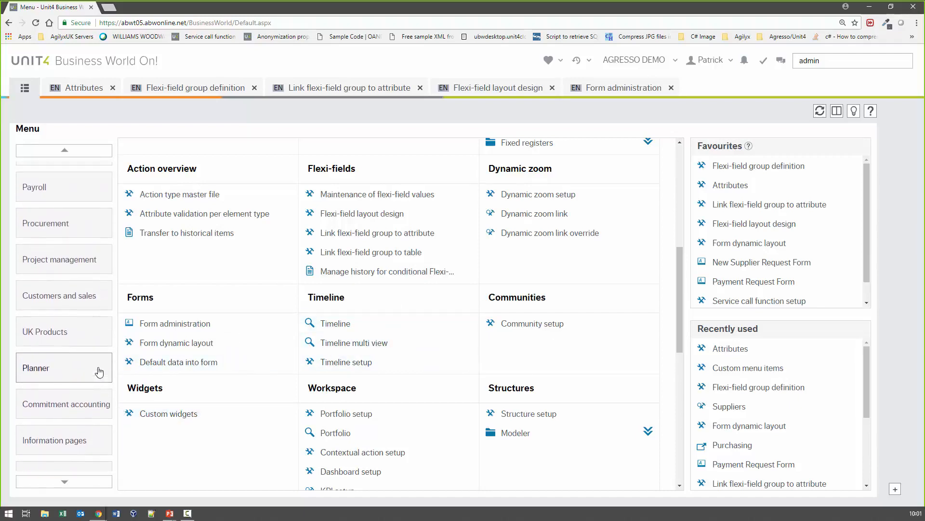
scroll(98, 371, up, 3)
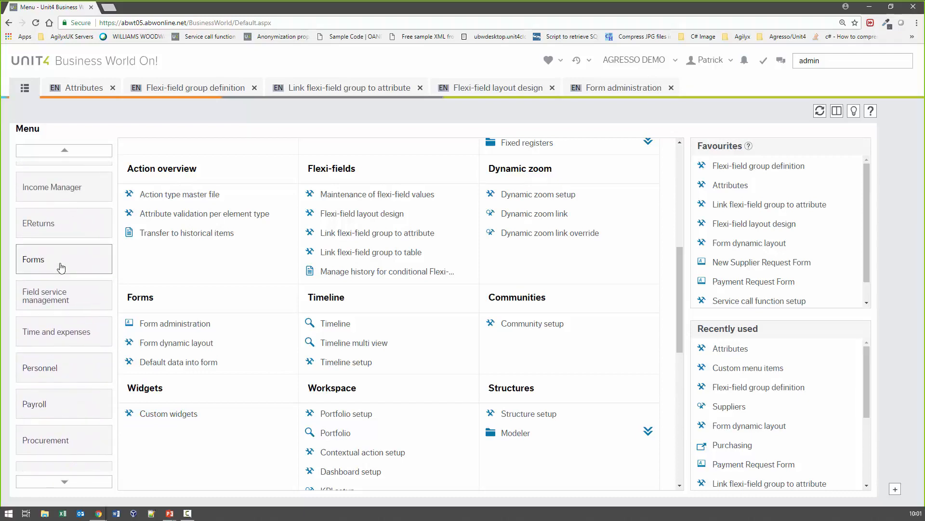
click(60, 268)
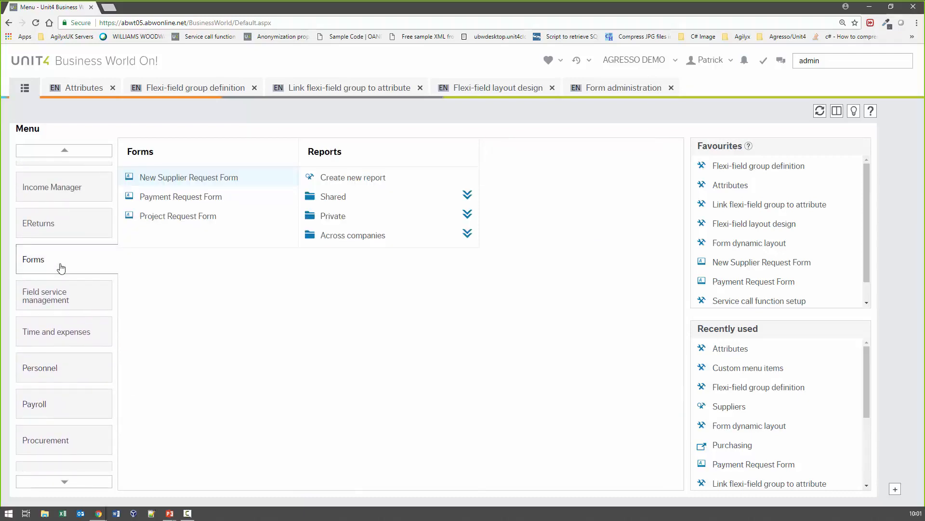
Step: Search for "cust" and load Custom menu items
click(825, 61)
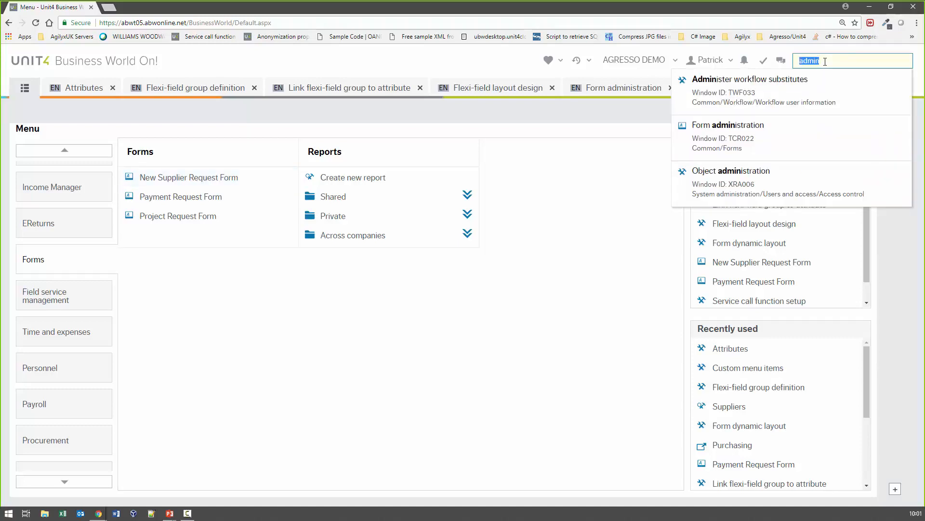
text(cu)
text(sot)
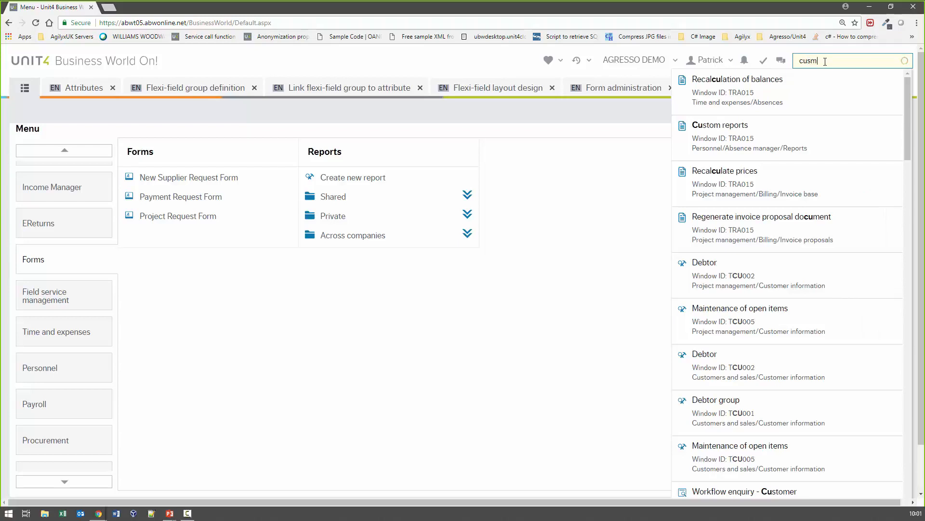
key(BackSpace)
key(BackSpace)
key(BackSpace)
key(BackSpace)
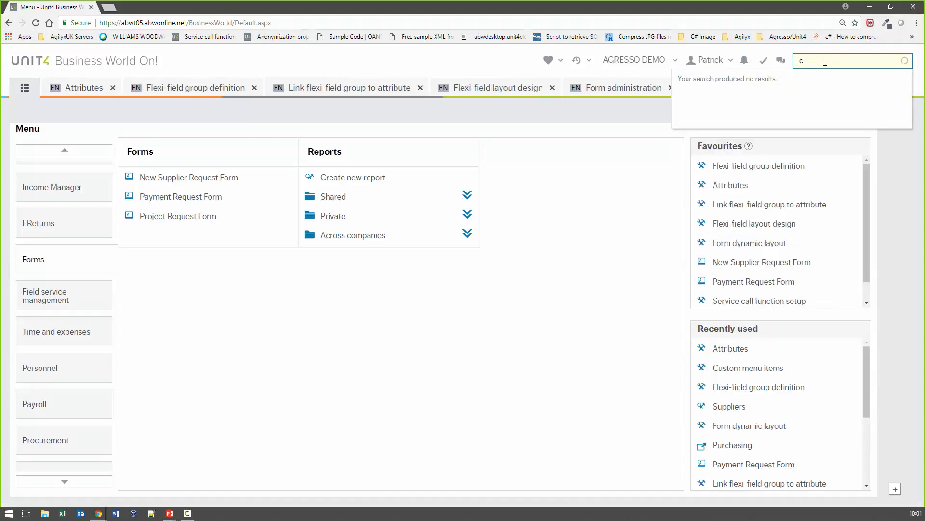
text(ust)
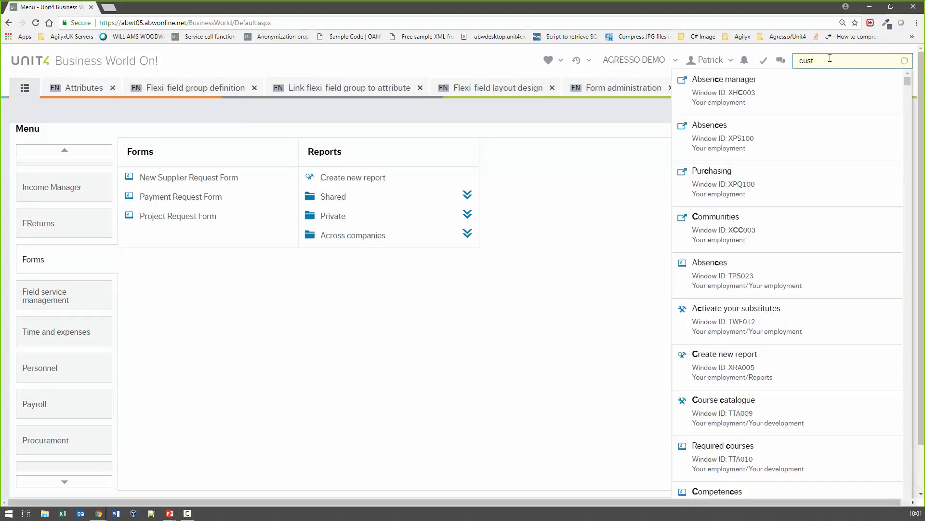
key(ctrl+a)
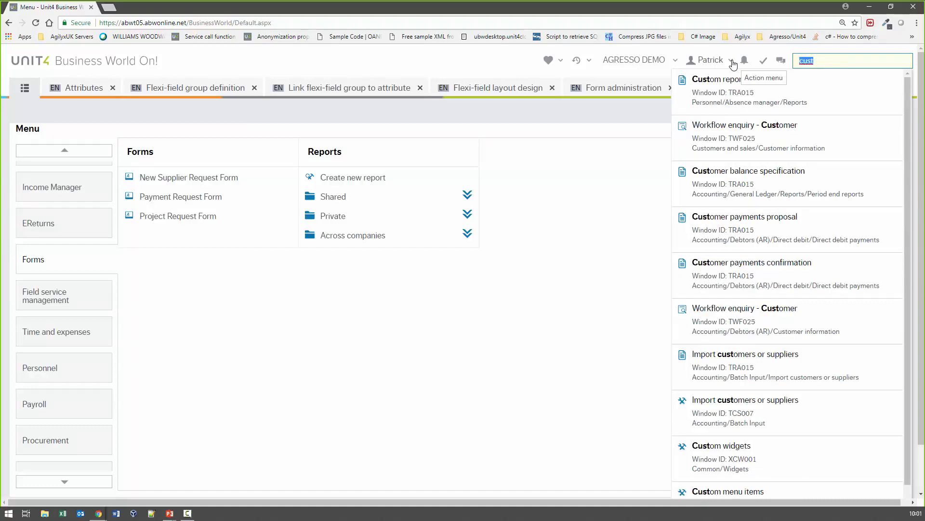
click(754, 491)
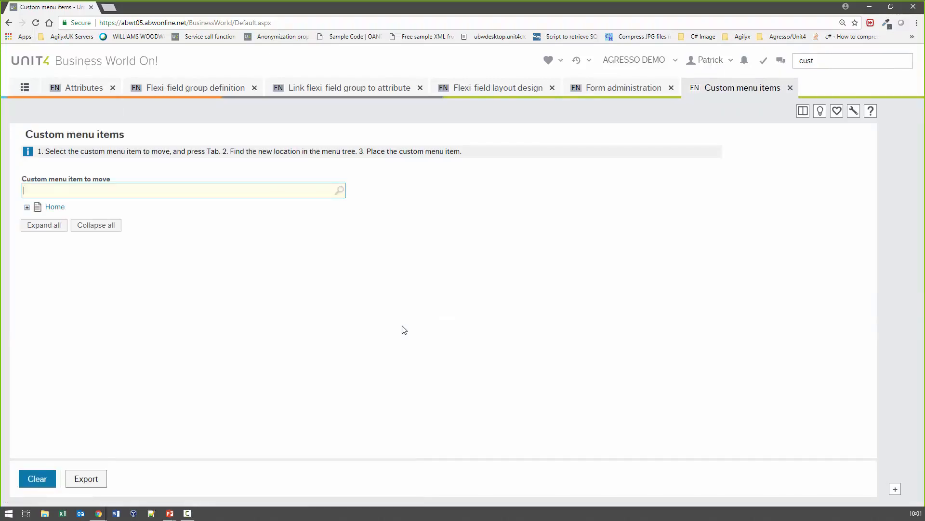
Step: Choose Project Request Form as the custom menu item to move, and expand Common and its Forms folder in the tree
text(Project Request Form)
click(77, 204)
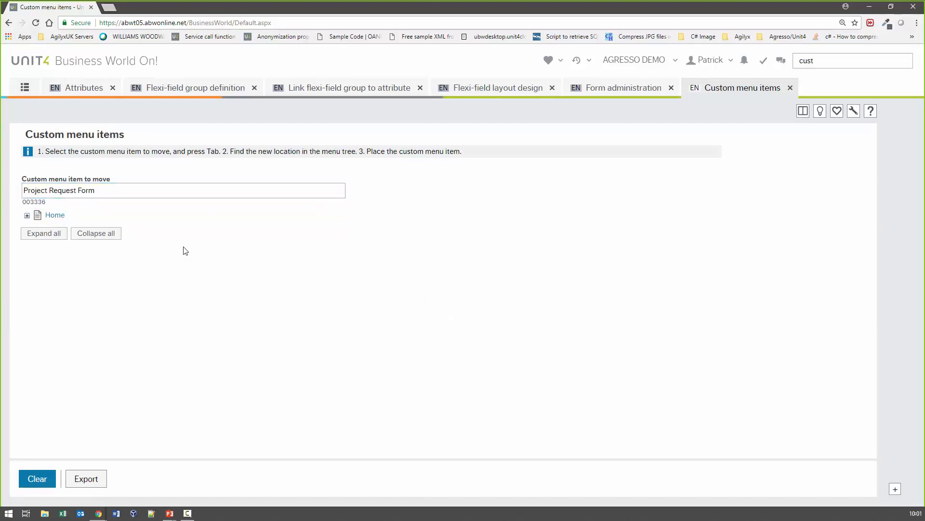
key(Tab)
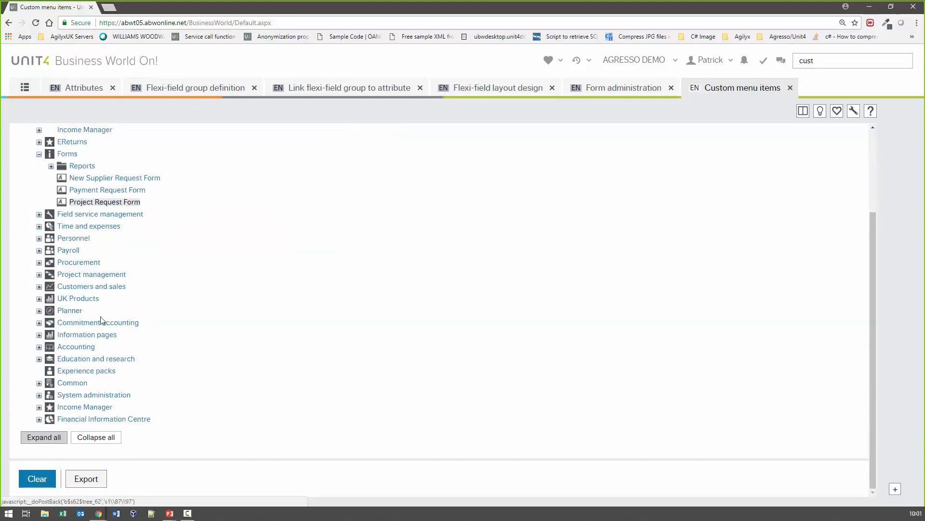
click(39, 383)
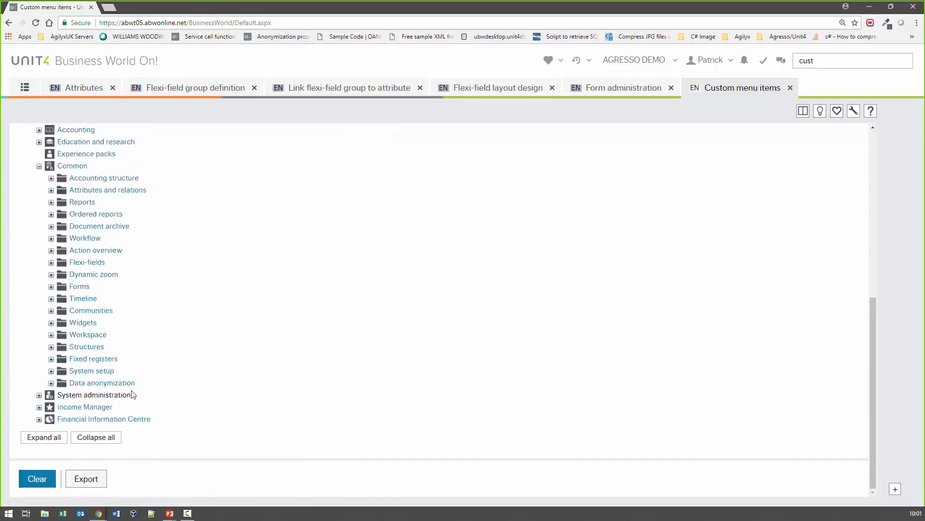
click(51, 287)
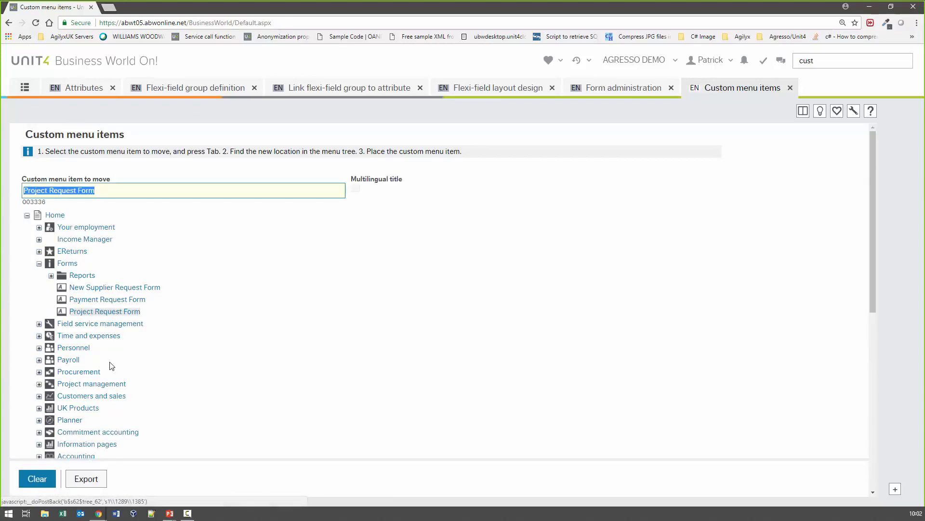
Step: View the placement options for the top-level Forms branch, collapse the branch, and return to the main menu
scroll(108, 363, down, 10)
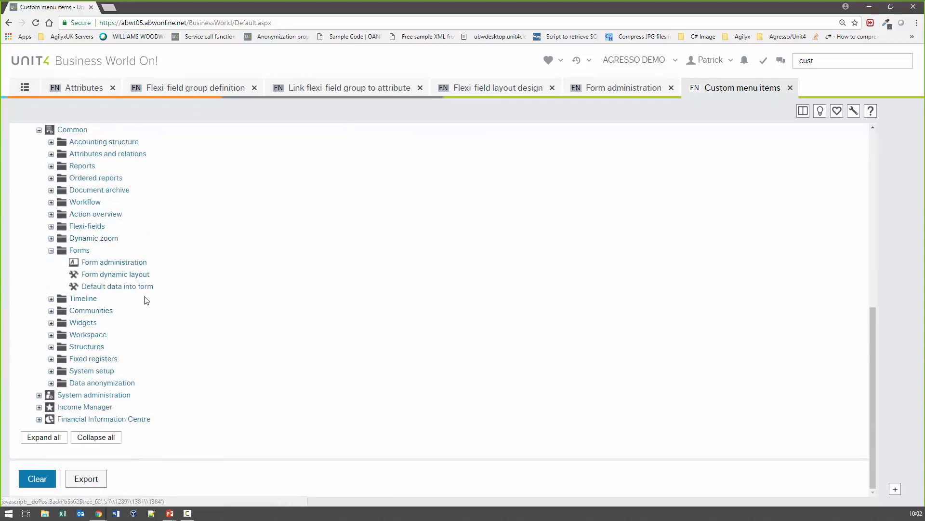
scroll(109, 288, up, 1)
scroll(109, 288, up, 7)
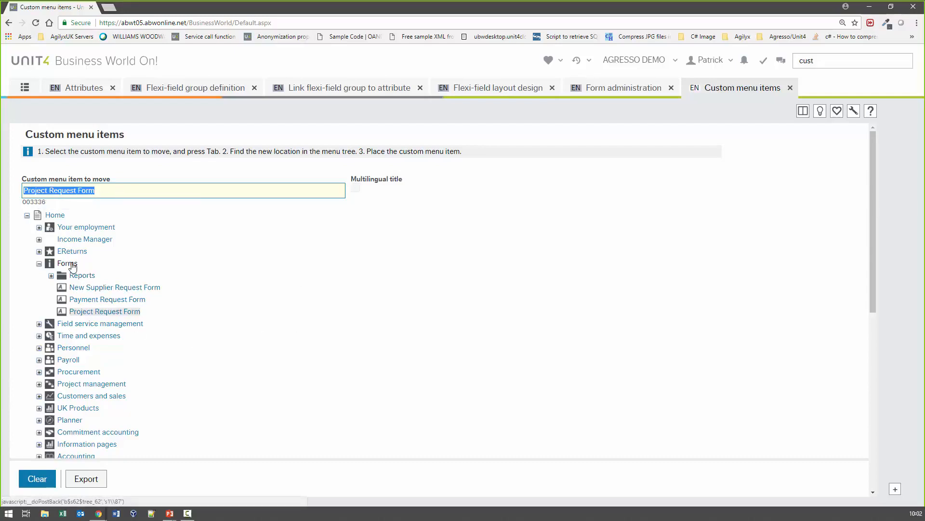
click(72, 266)
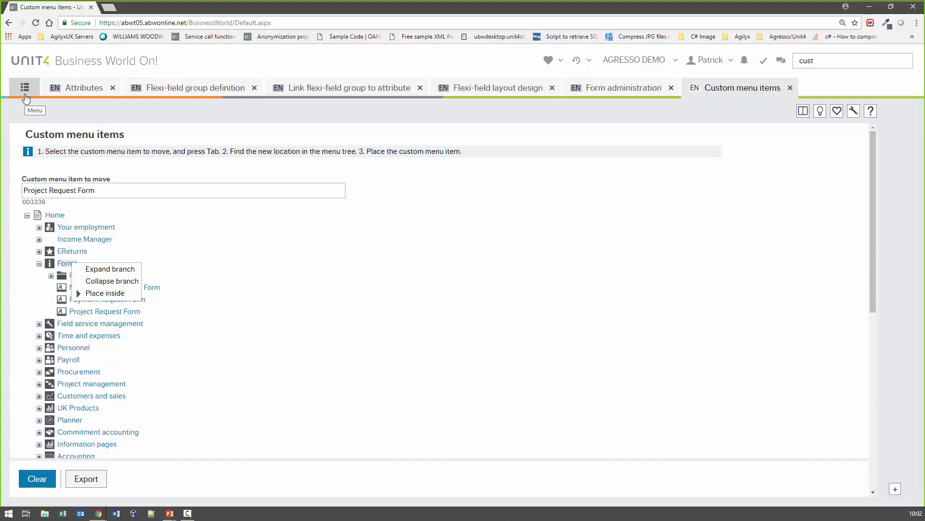
click(118, 275)
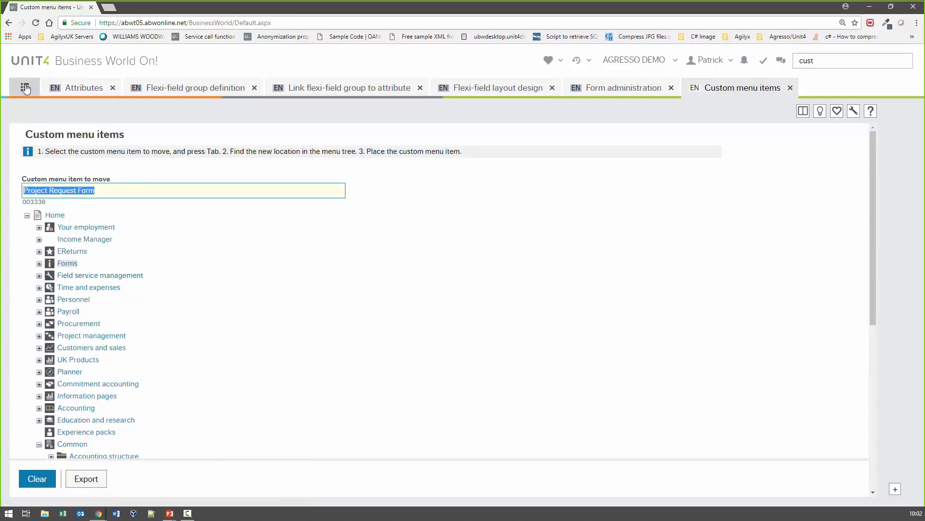
click(26, 89)
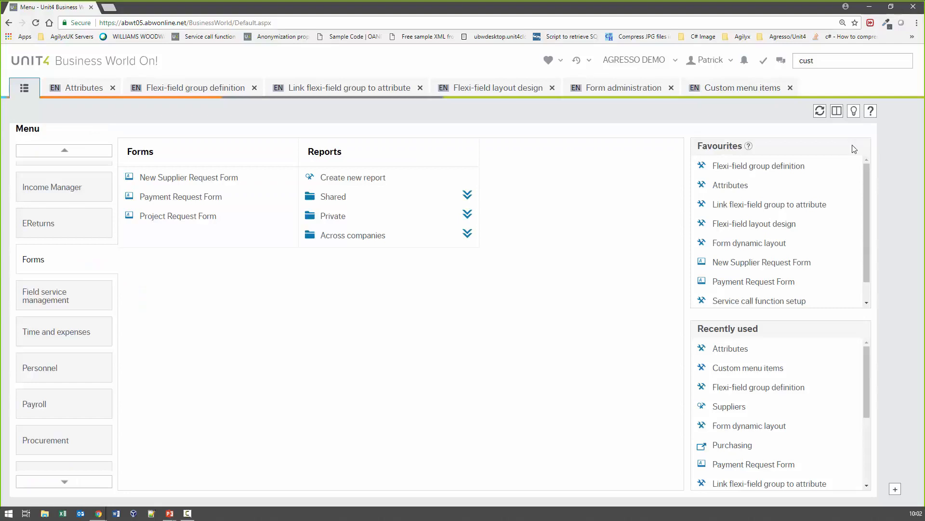
Step: Search for "menu ac" and load Menu access
click(846, 61)
double_click(846, 61)
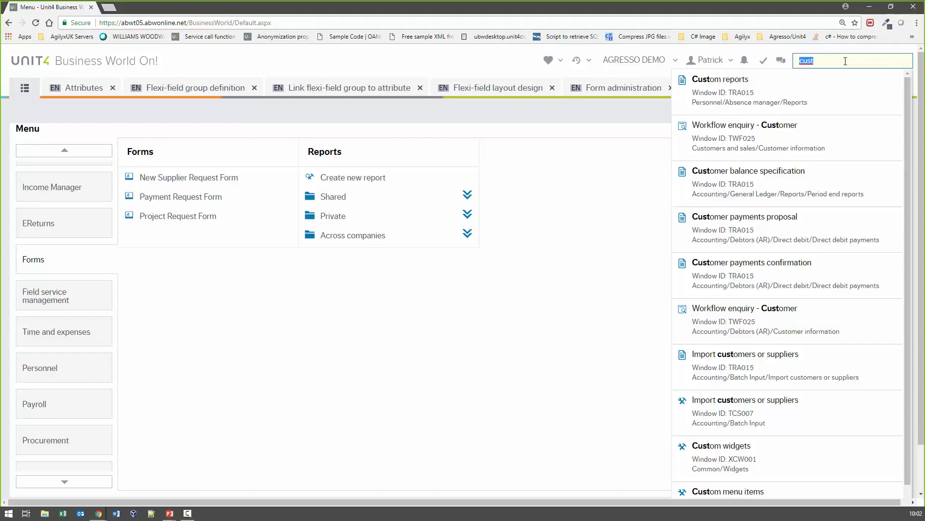
text(menu as)
key(BackSpace)
text(c)
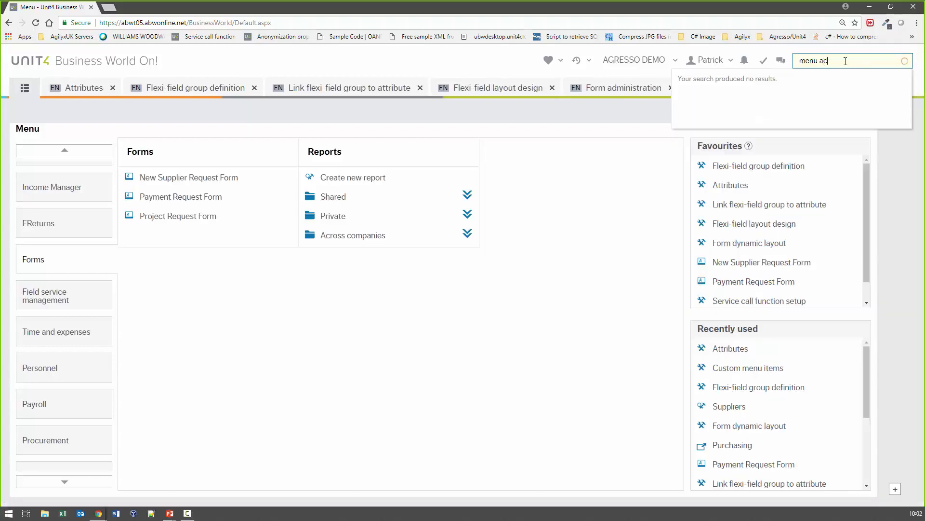
click(764, 91)
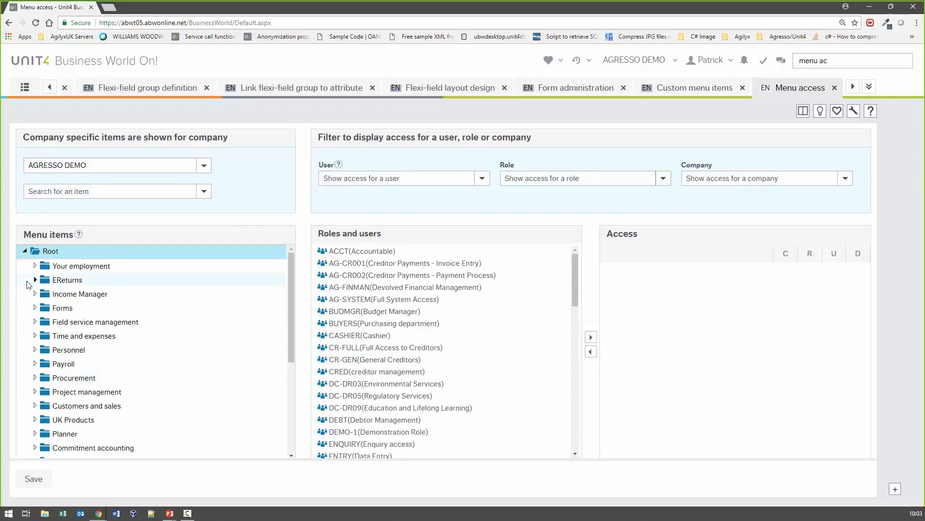
Step: Show the role access for Project Request Form under Forms and expand its PROJREQ folder down to the individual tabs
click(34, 308)
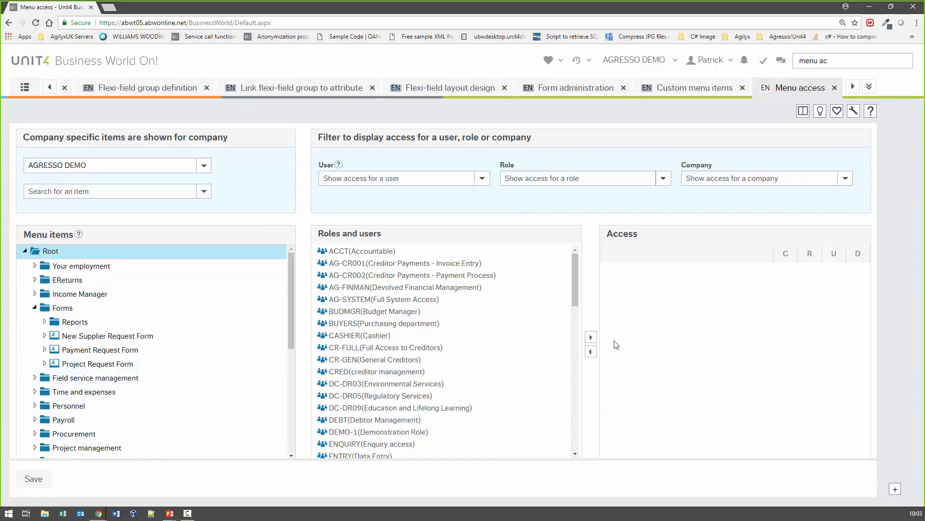
click(109, 366)
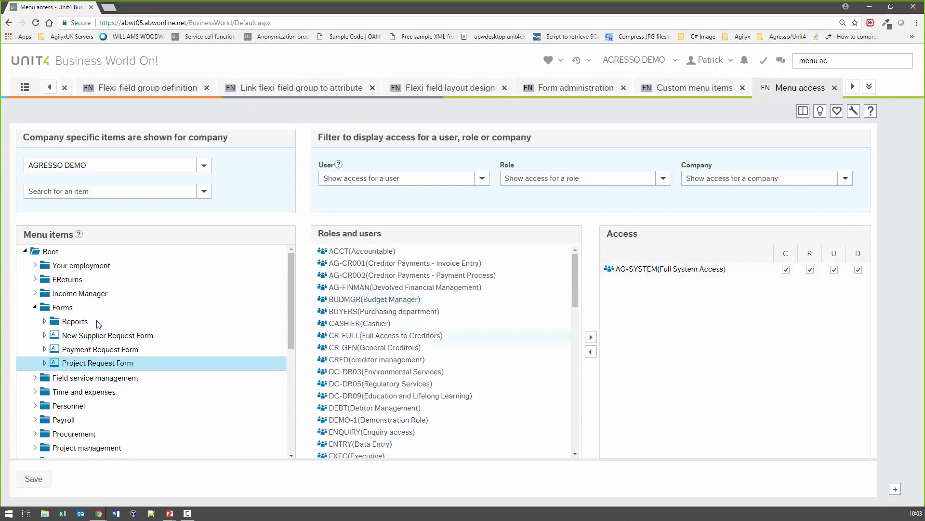
click(45, 363)
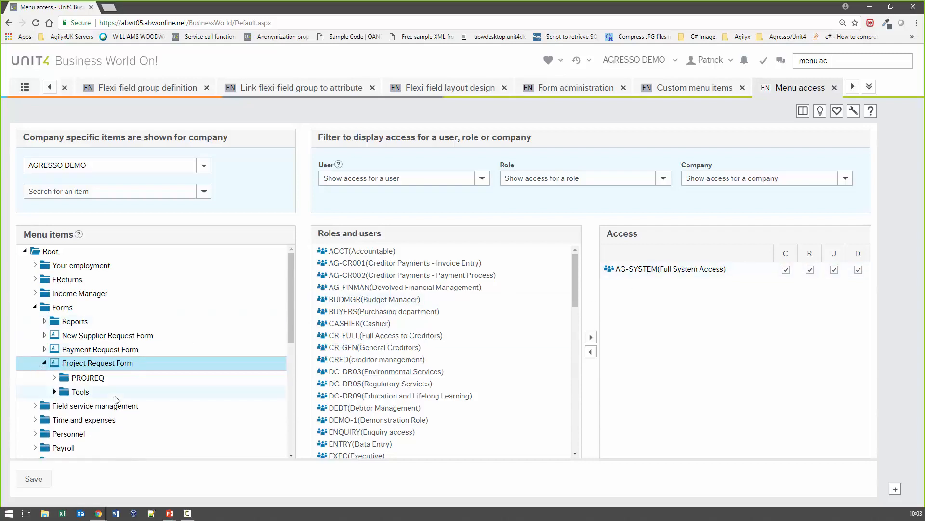
click(54, 378)
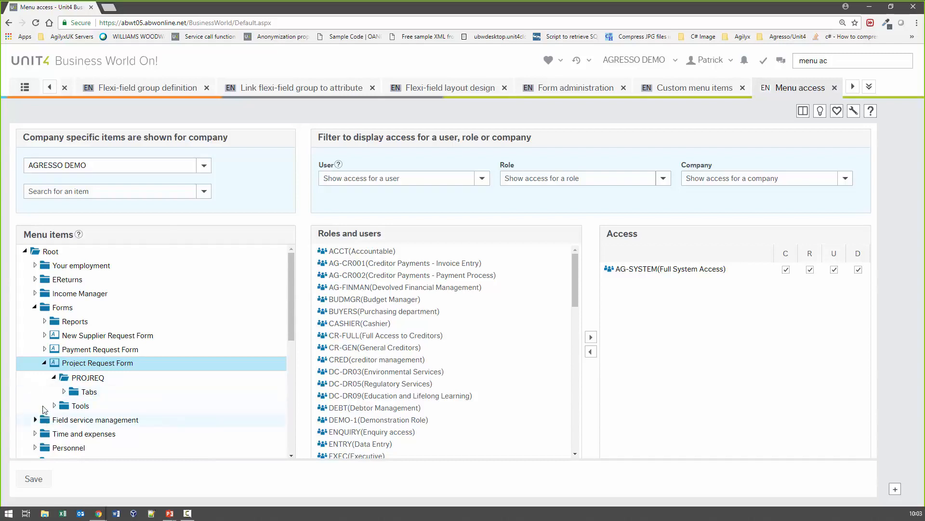
click(64, 391)
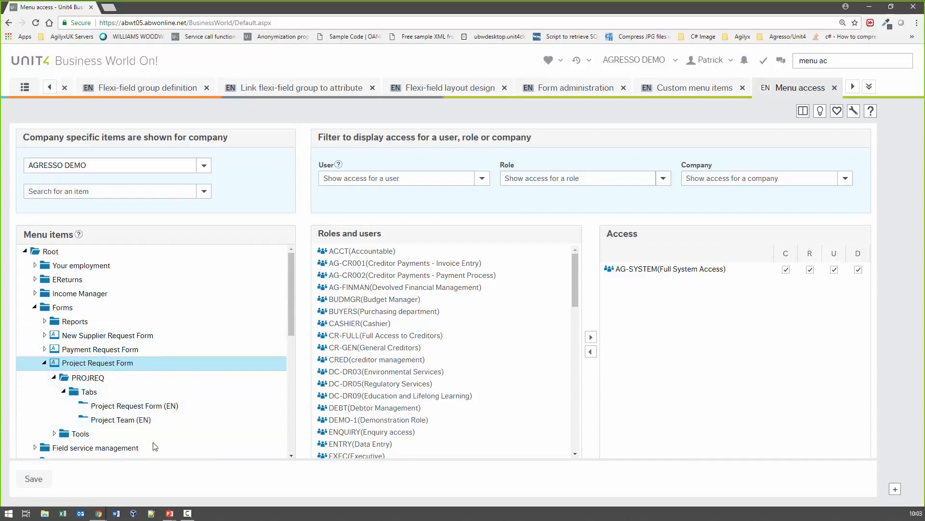
Step: View the role access for the Project Request Form (EN) and Project Team (EN) tabs, and collapse Project Request Form
click(147, 407)
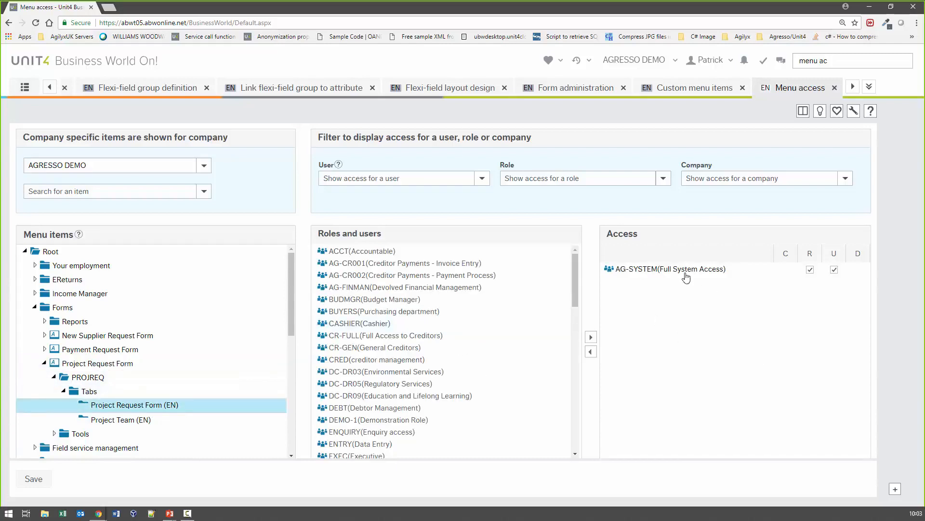
click(128, 420)
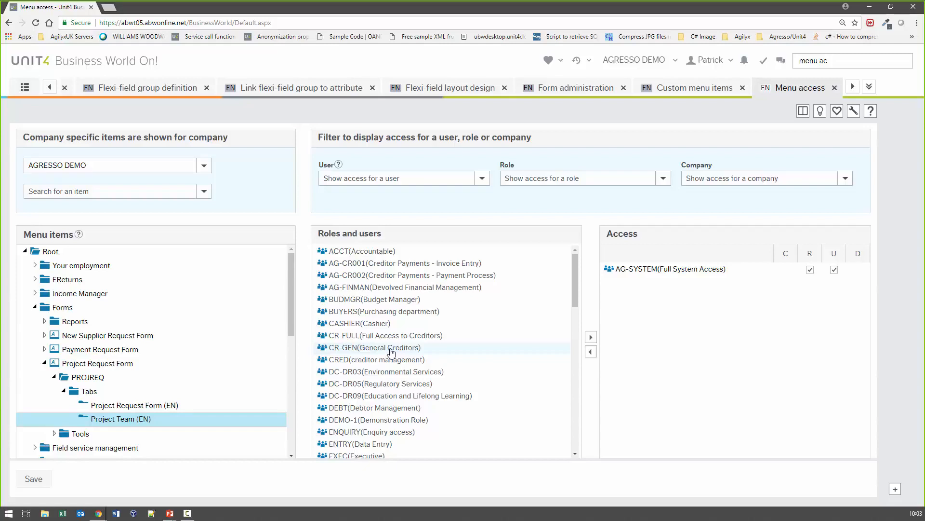
click(45, 363)
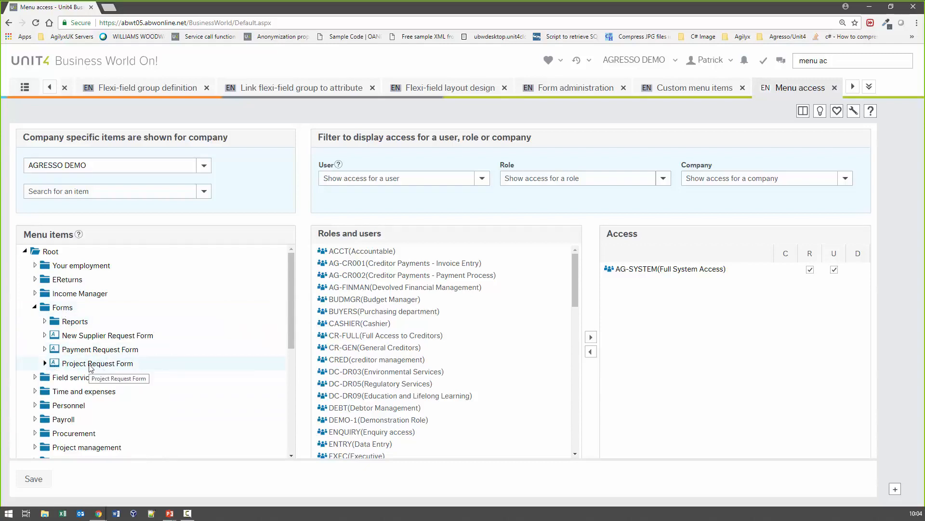
Step: Expand Common, its Forms folder and Form approval in the menu items tree
scroll(90, 366, down, 5)
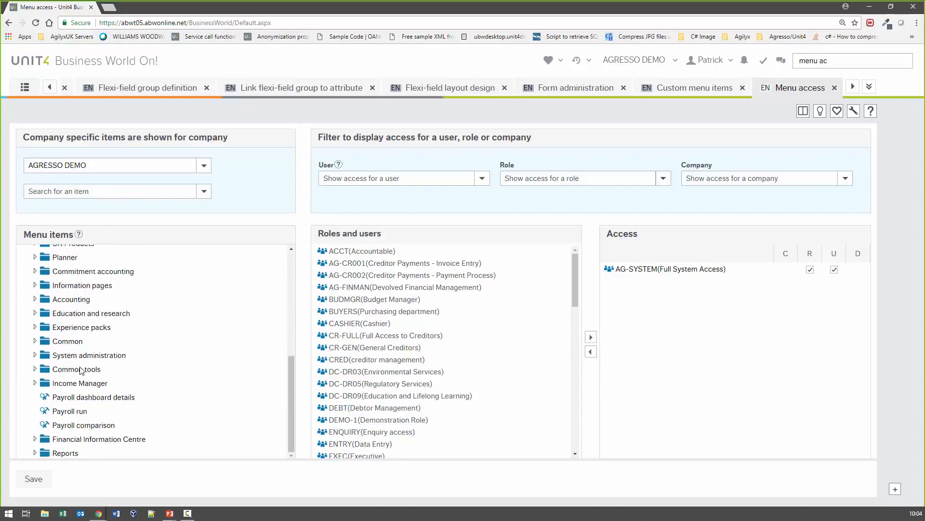
click(35, 341)
scroll(46, 318, down, 4)
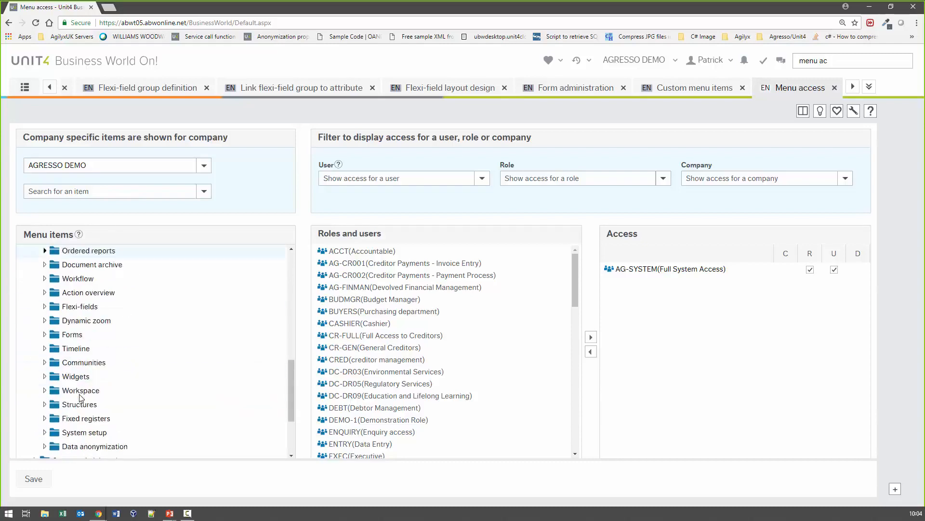
click(45, 286)
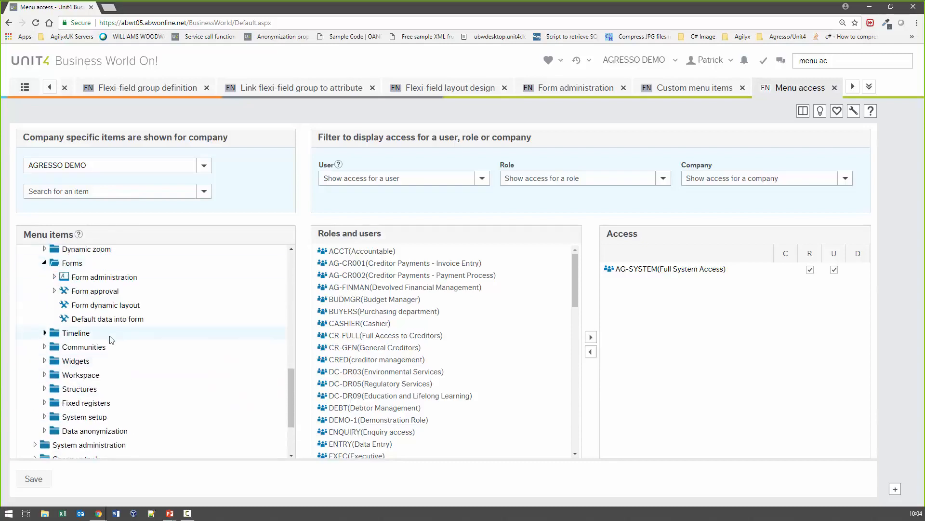
click(54, 291)
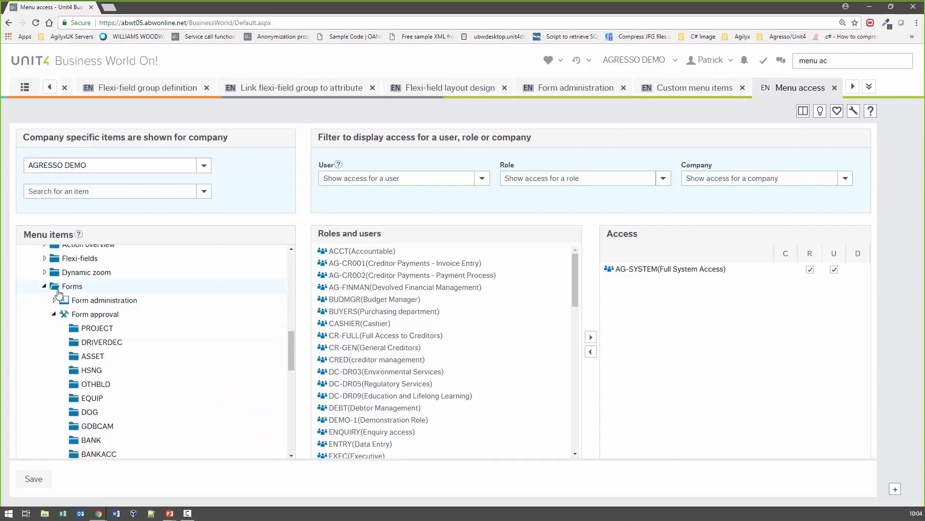
Step: Show the role access for PAYREQ under Form approval and expand its Tabs folder
scroll(178, 324, down, 5)
scroll(179, 324, down, 2)
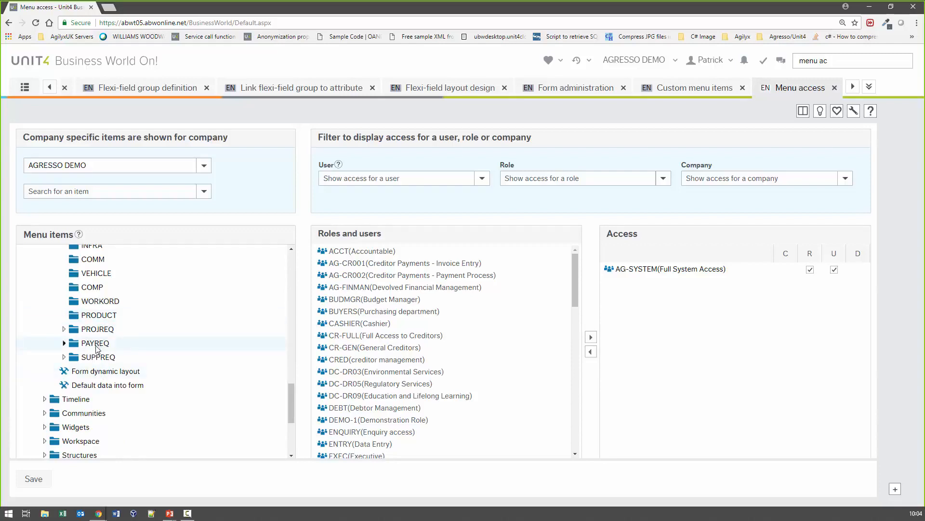
click(64, 342)
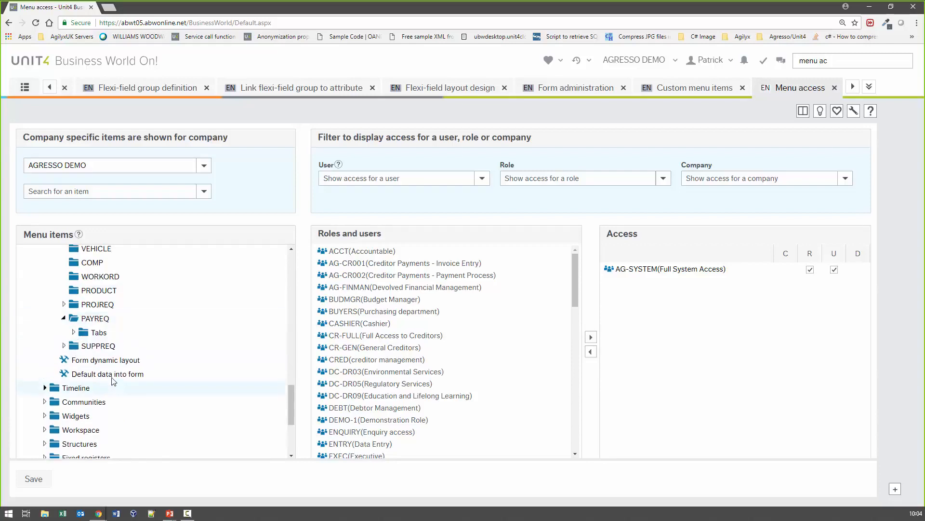
click(142, 322)
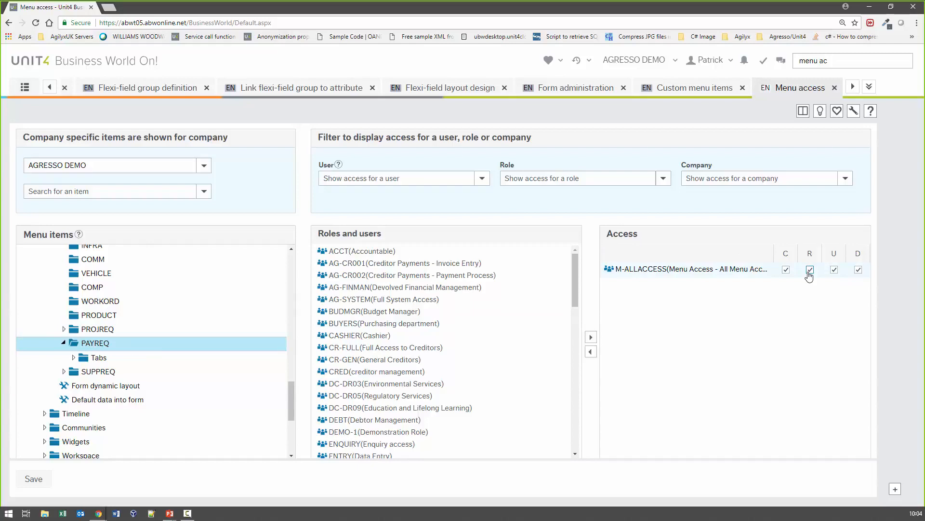
click(74, 357)
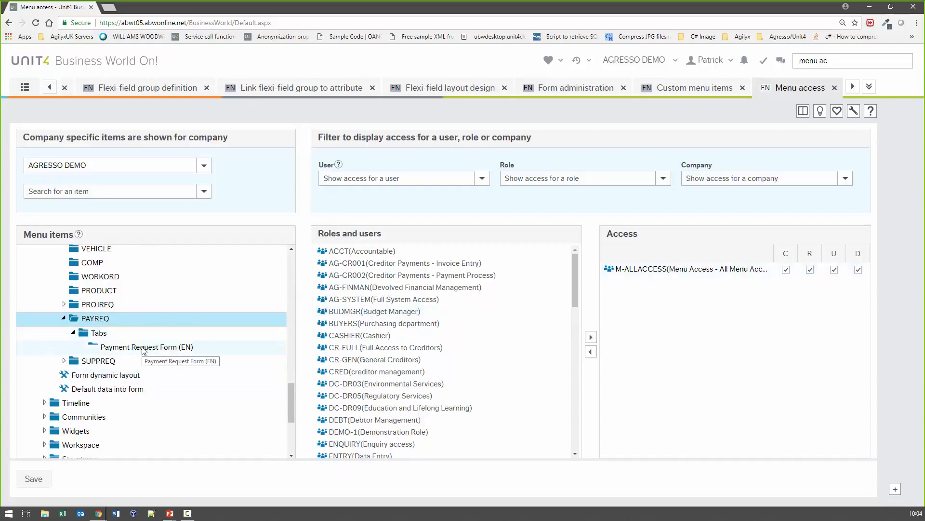
Step: Return to the main menu's Forms section and open a new Payment Request Form
scroll(154, 361, up, 15)
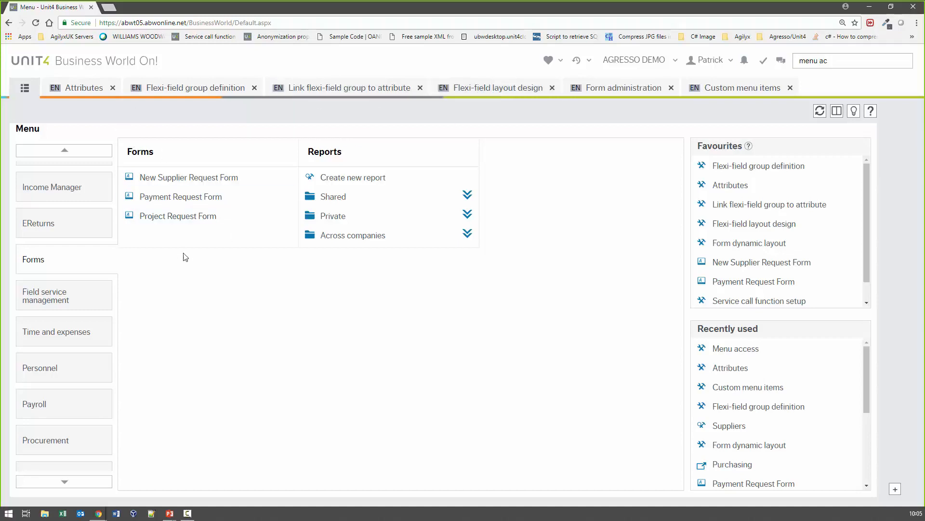
click(190, 197)
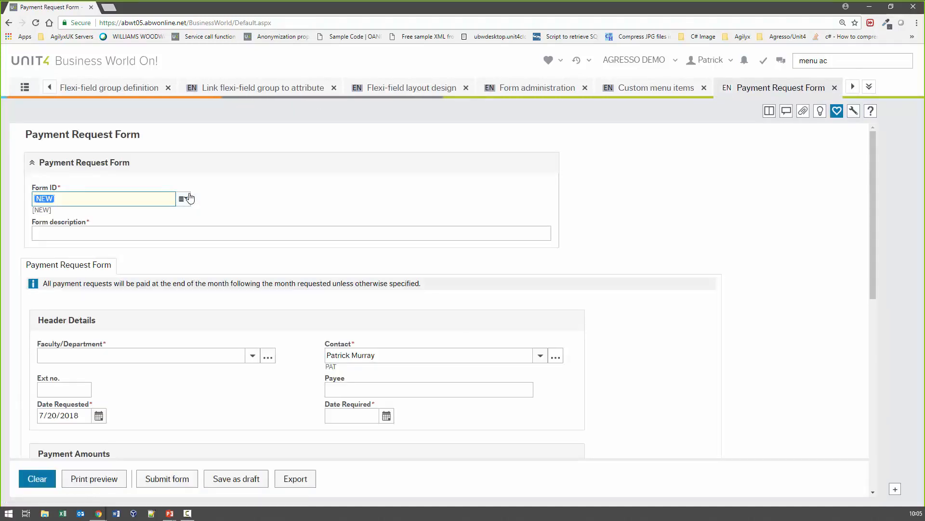
click(634, 215)
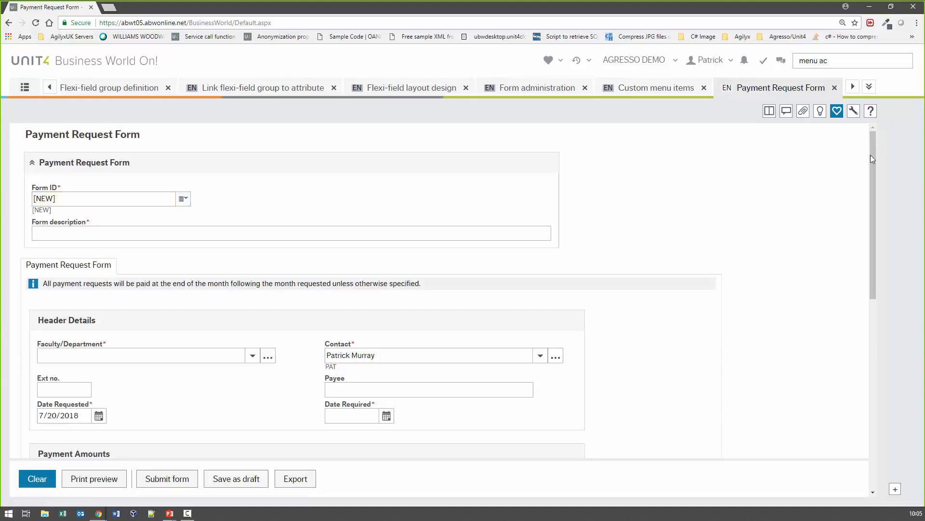
Step: Set Faculty/Department to Division Product in the Header Details of the new payment request
drag(872, 152, 871, 222)
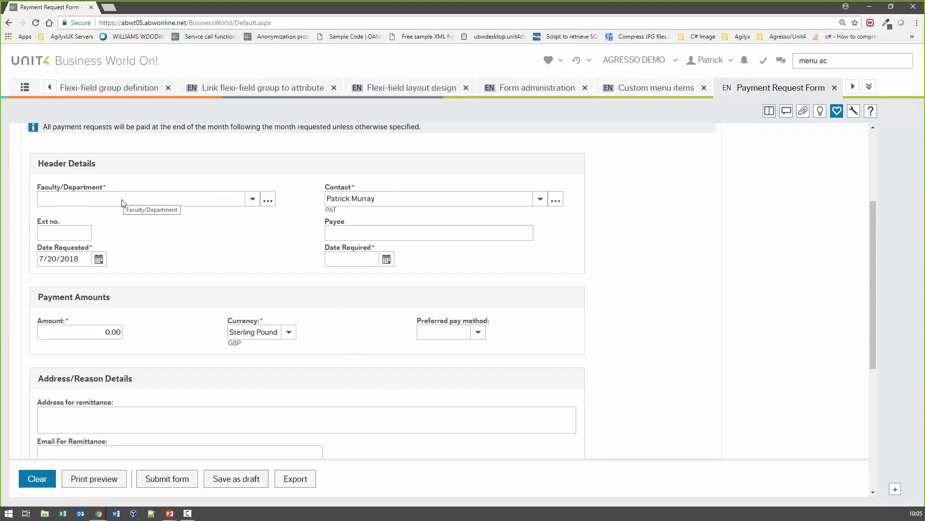
click(250, 203)
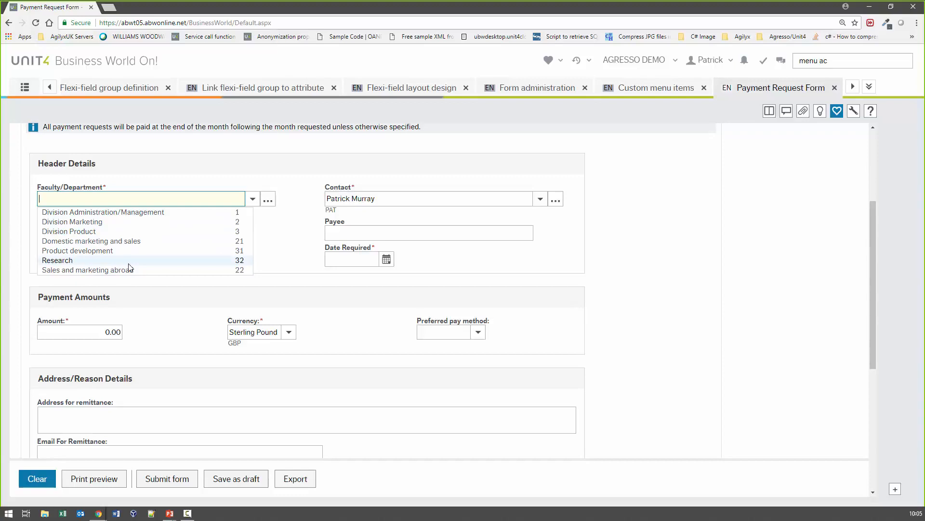
click(397, 199)
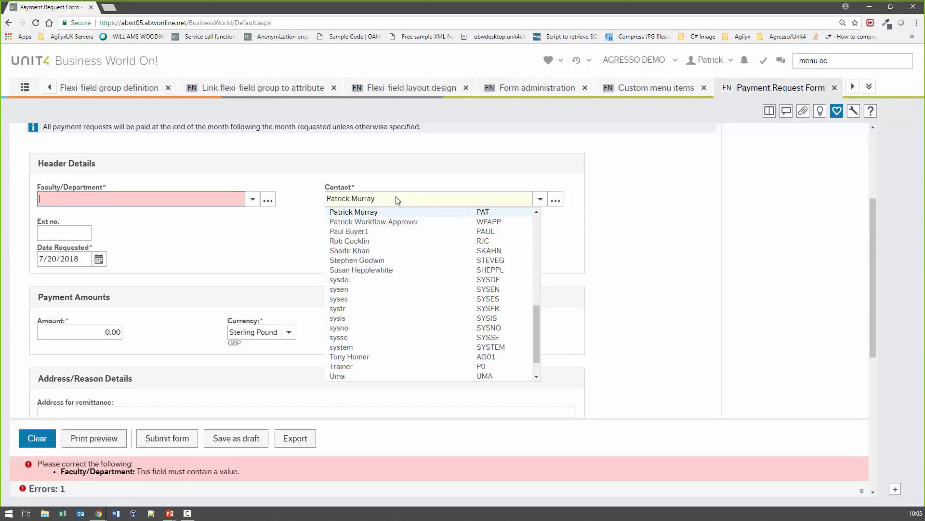
click(252, 200)
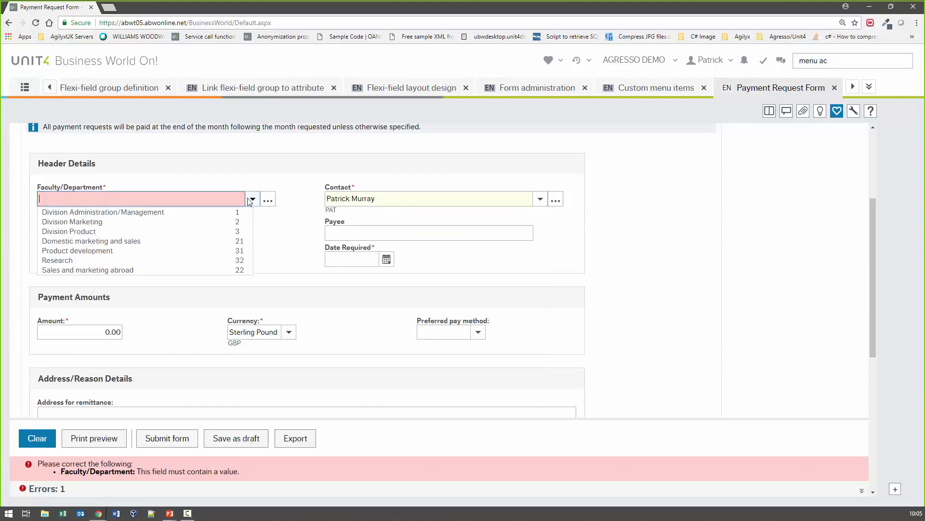
click(73, 232)
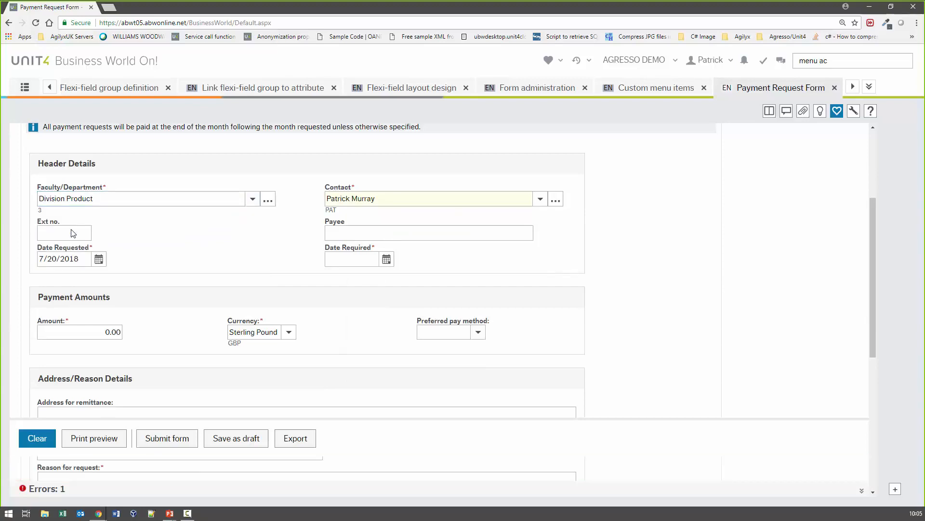
Step: Go through the Ext no., Payee and Date Requested fields in Header Details without filling them in
click(78, 233)
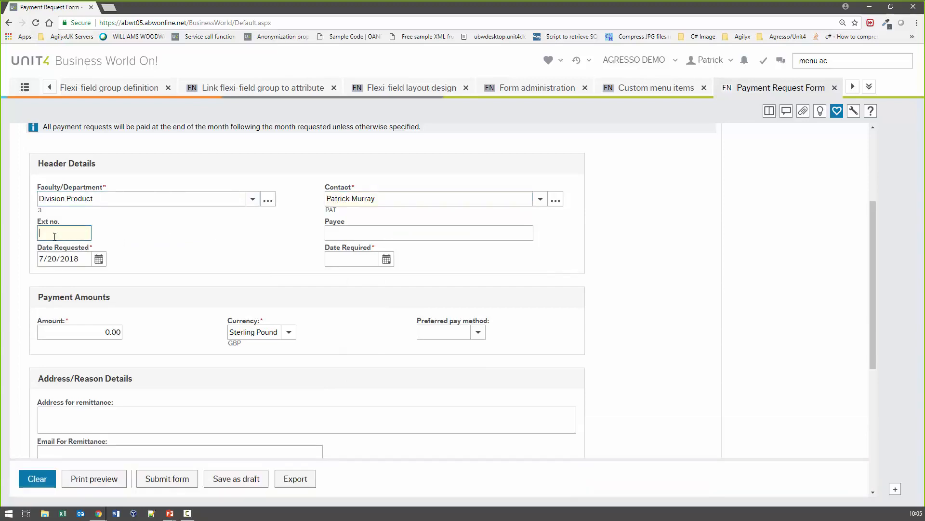
click(382, 236)
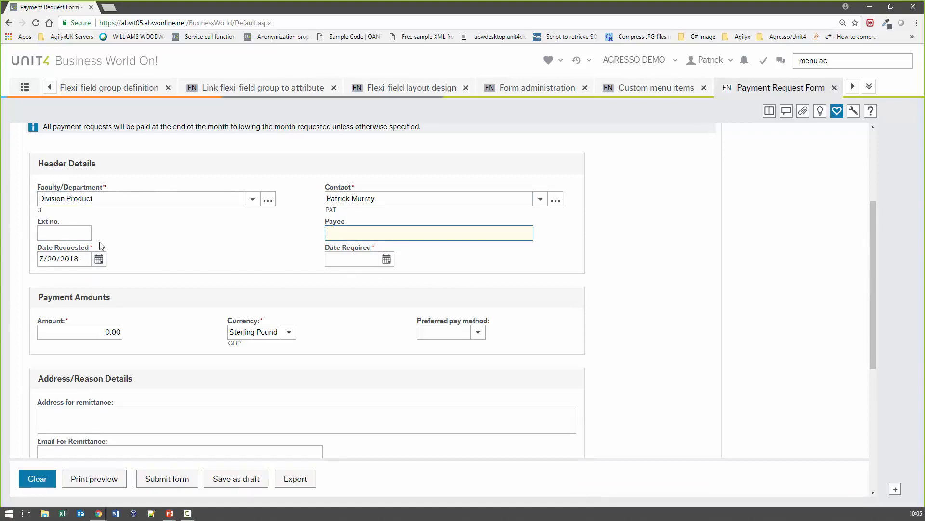
click(88, 249)
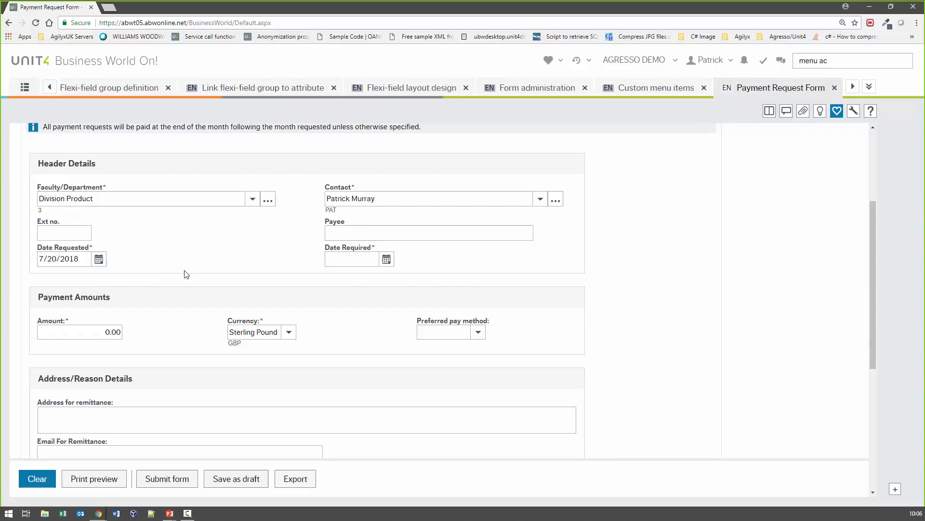
Step: Check the Amount field and view the available Currency and Preferred pay method options under Payment Amounts
scroll(187, 274, down, 1)
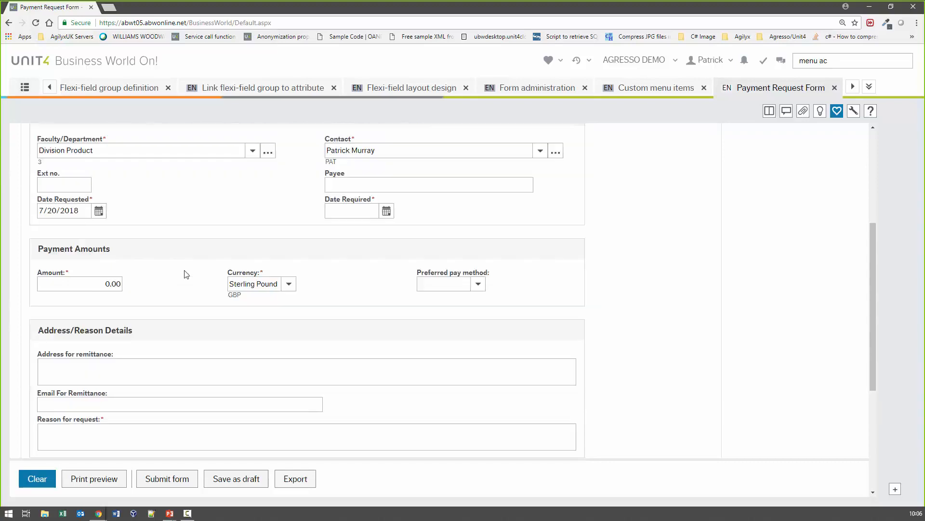
click(103, 286)
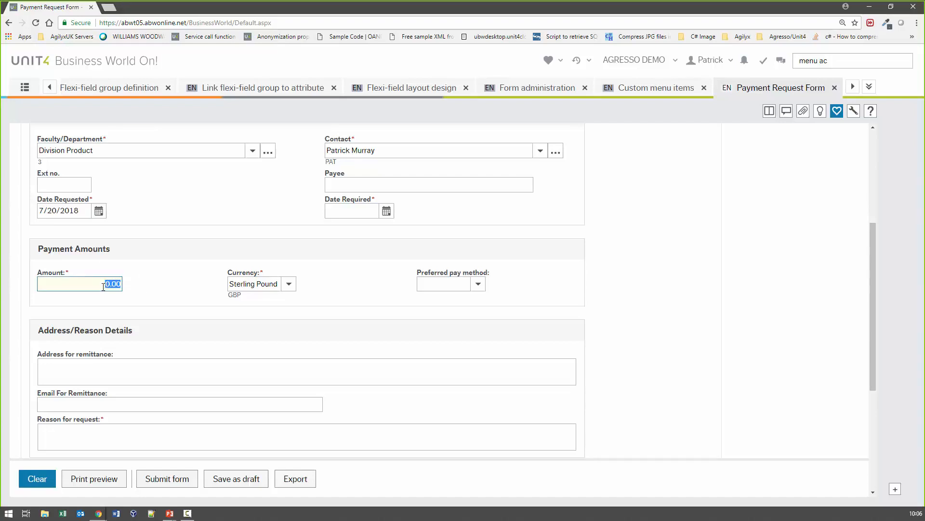
click(289, 285)
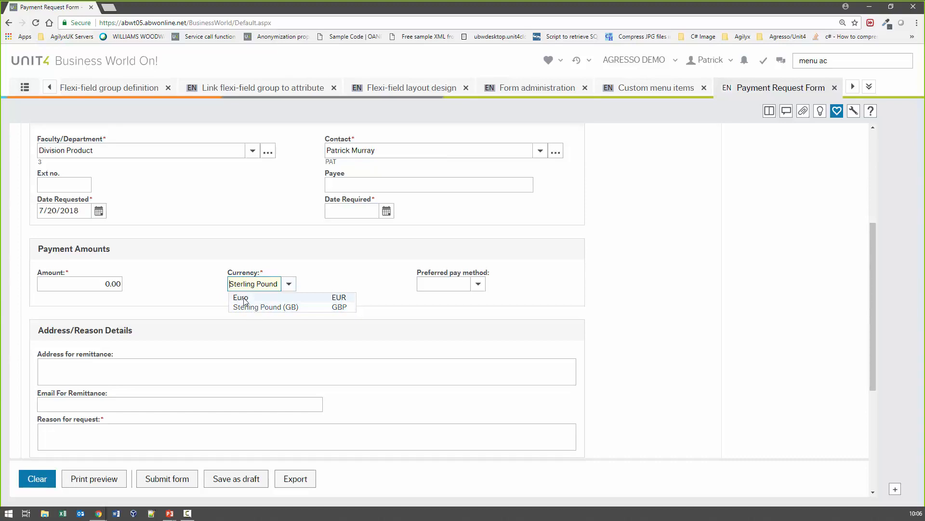
click(331, 273)
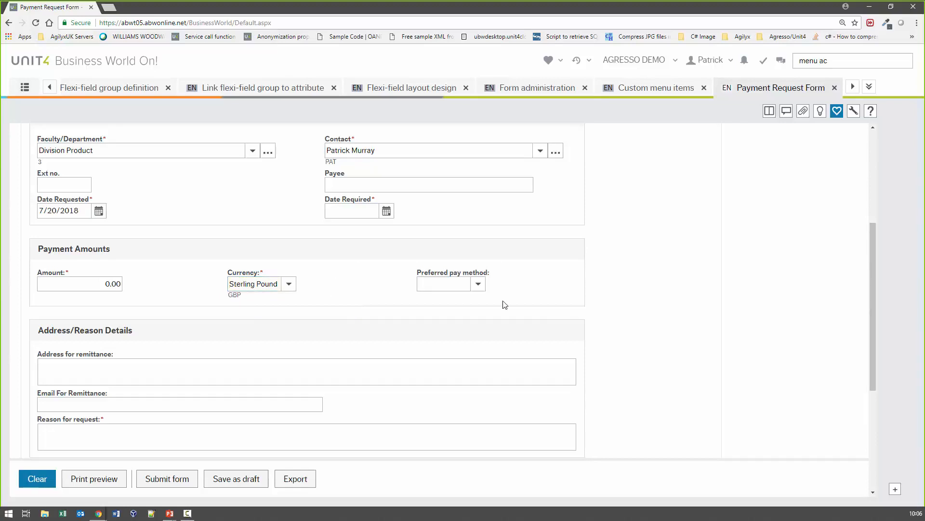
click(483, 287)
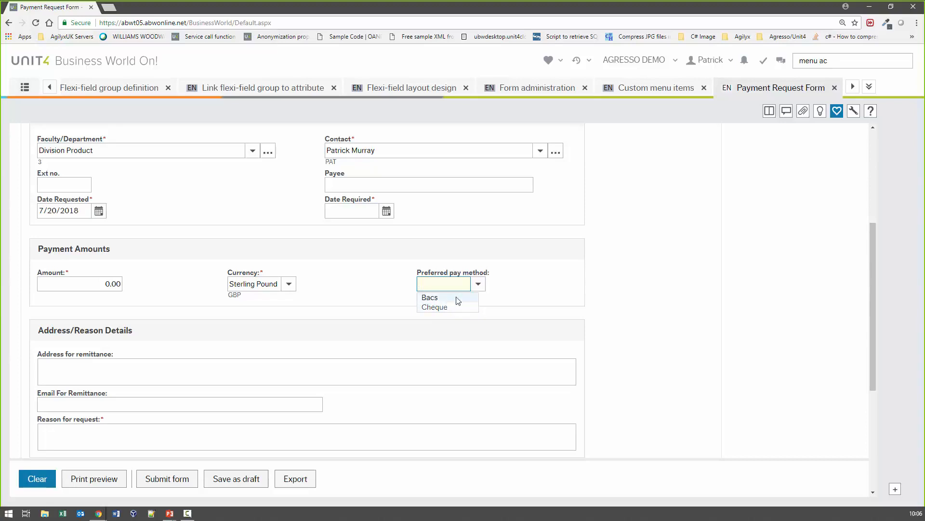
click(509, 283)
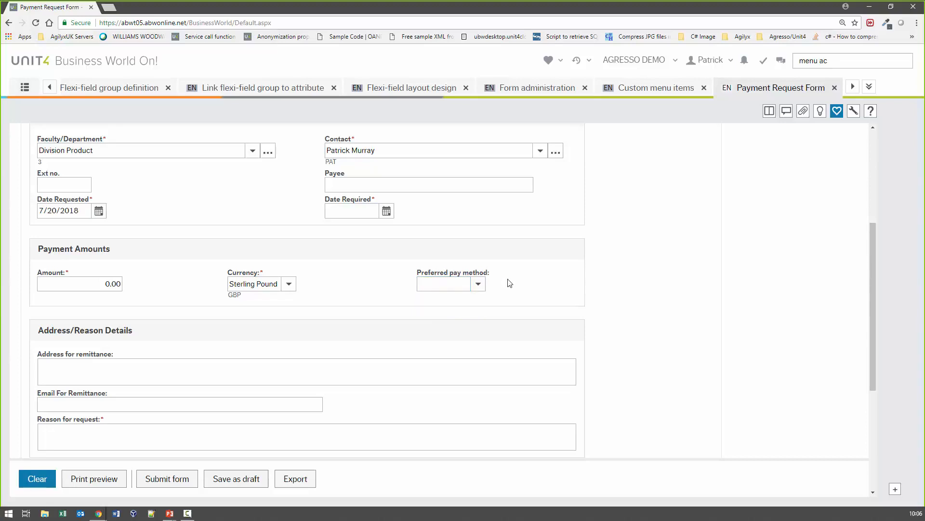
Step: Review the Address/Reason Details fields and the Charge to and Notes sections of the form
scroll(163, 294, down, 3)
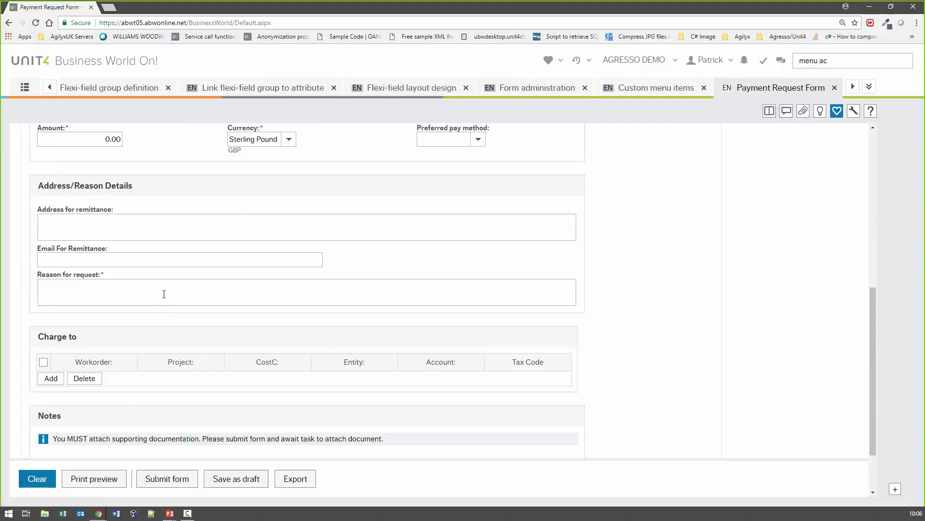
click(91, 222)
click(35, 275)
scroll(69, 291, down, 2)
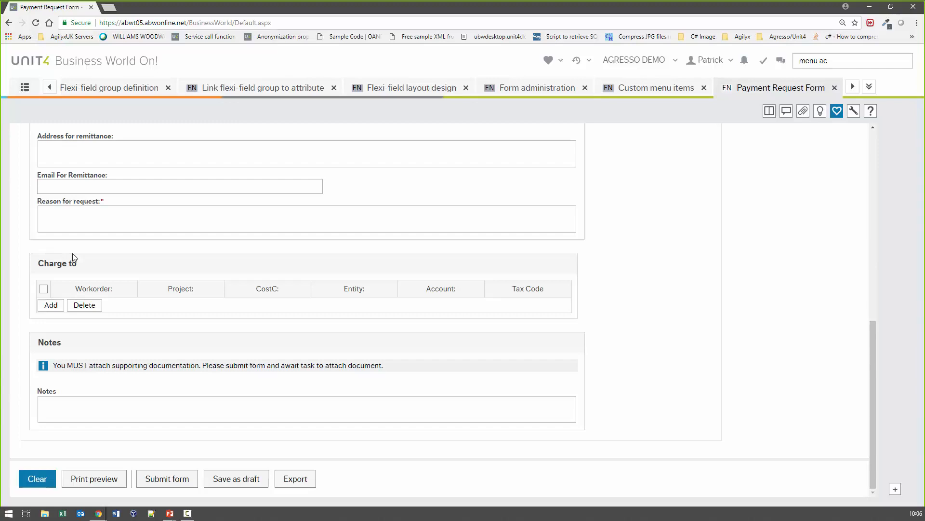
Step: Look up the PRCODING group in Flexi-field group definition and examine its field details and related attributes
click(285, 91)
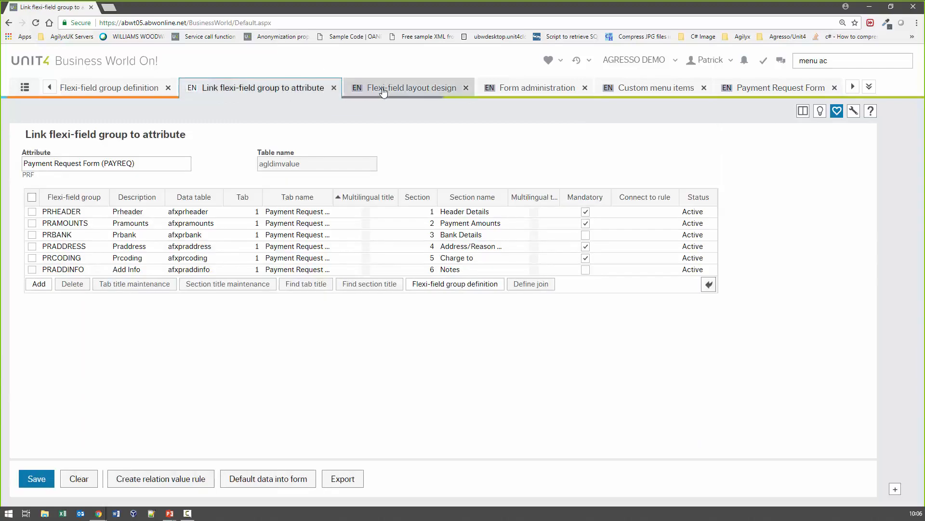
click(130, 92)
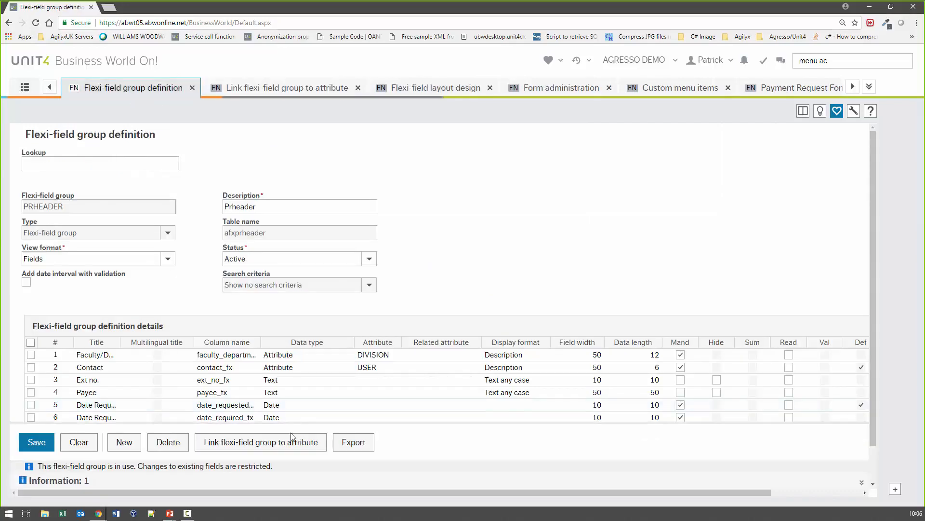
scroll(279, 405, down, 1)
scroll(87, 221, up, 1)
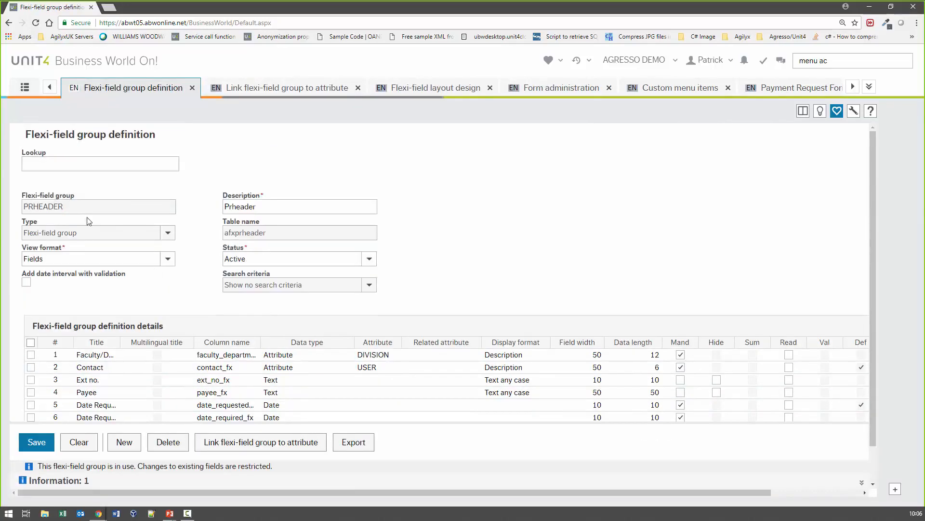
click(52, 166)
text(PR)
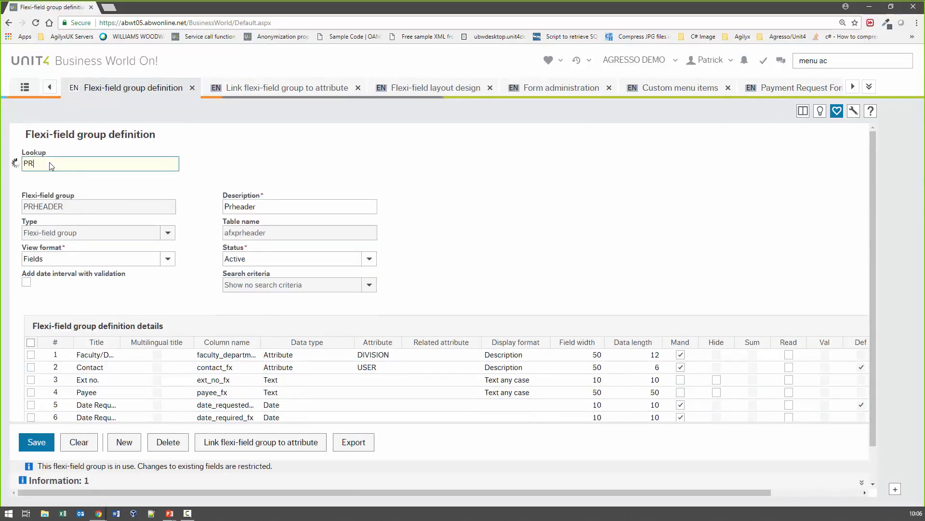
click(96, 244)
scroll(449, 262, down, 1)
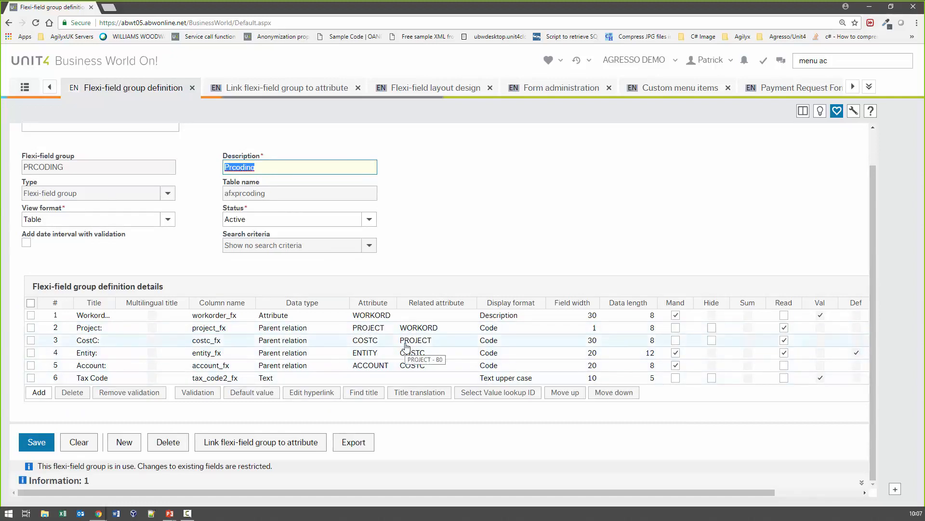
Step: Add a Charge to line on the Payment Request Form with Pay Req Work Order 1 as its workorder
click(788, 89)
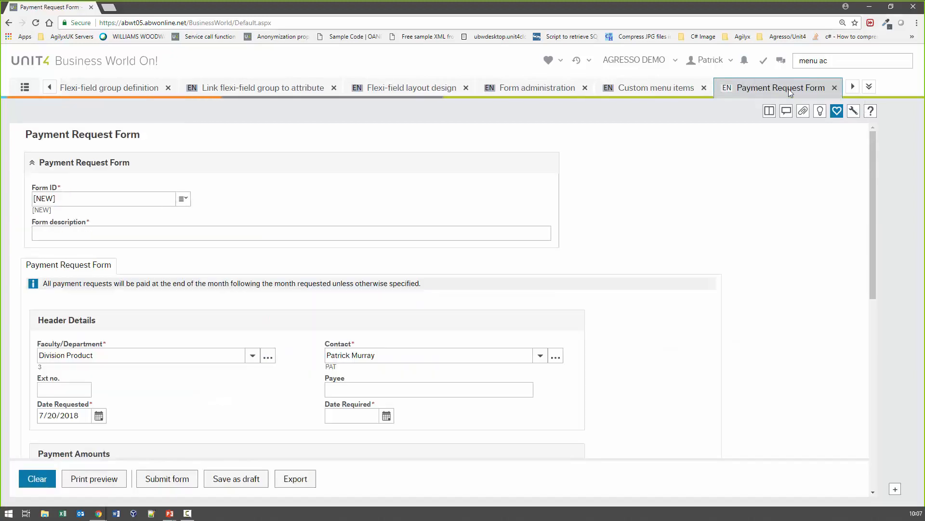
scroll(655, 265, down, 6)
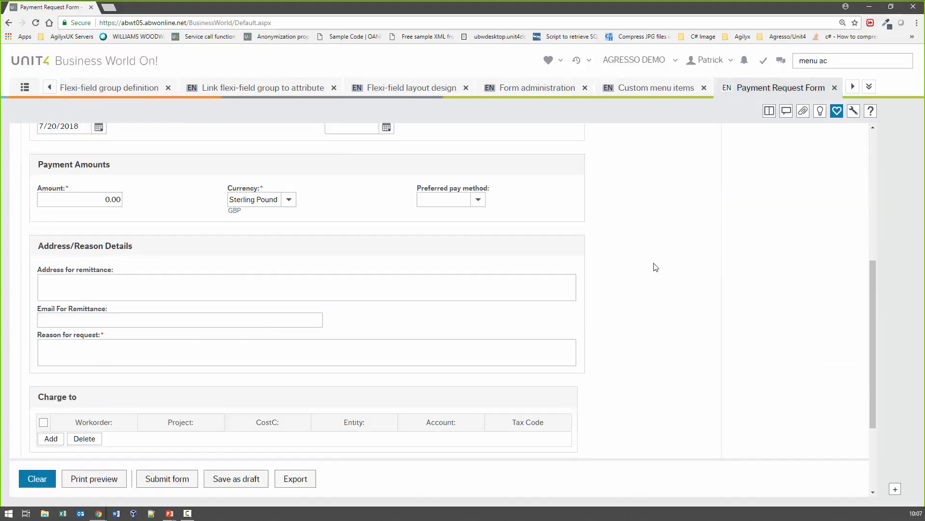
scroll(656, 266, down, 3)
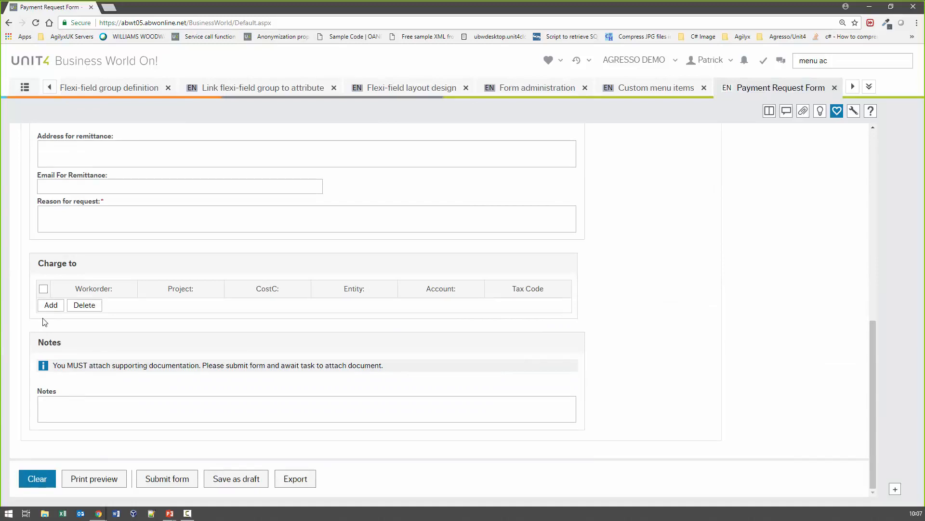
click(50, 308)
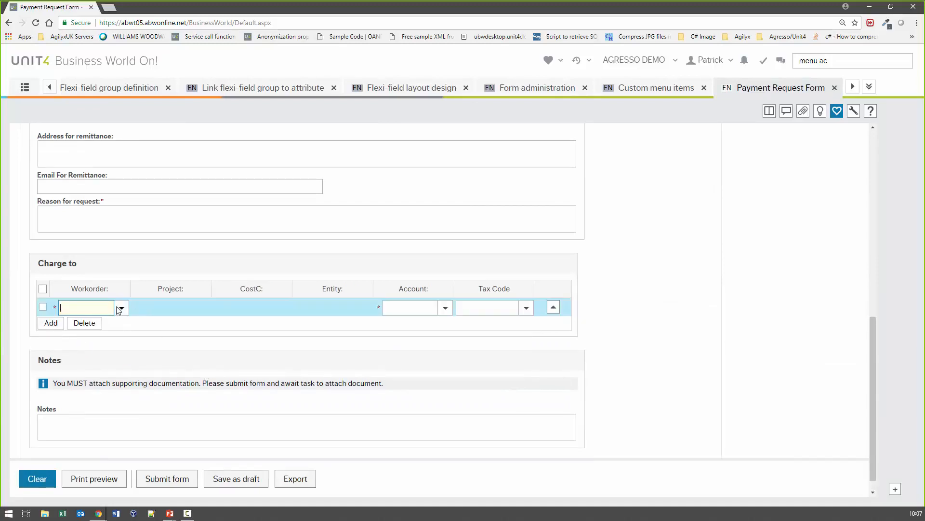
click(120, 308)
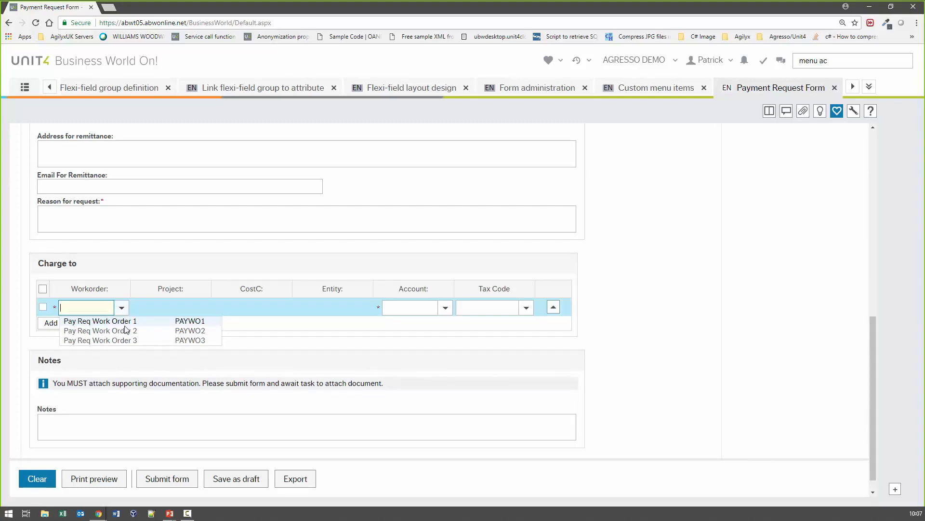
click(129, 322)
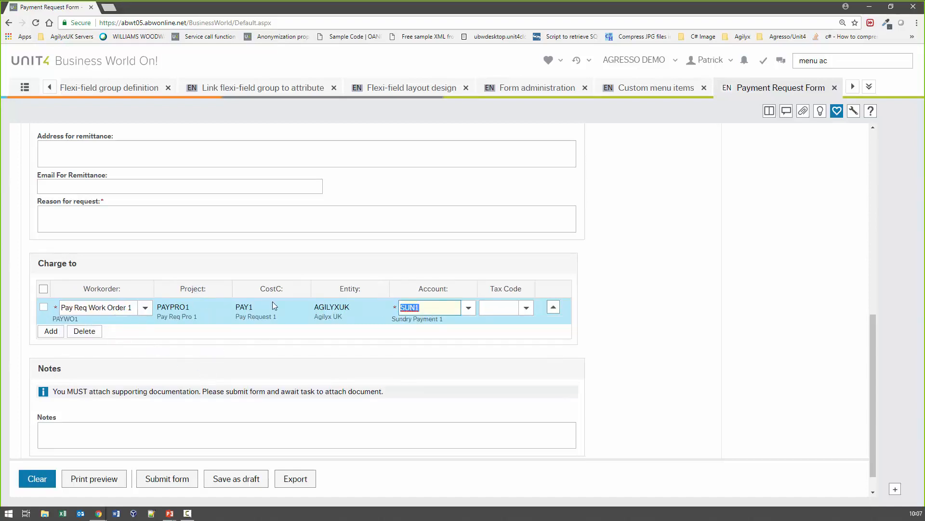
Step: Choose account SUN1 for the first Charge to line and view its available tax codes without picking one
click(436, 307)
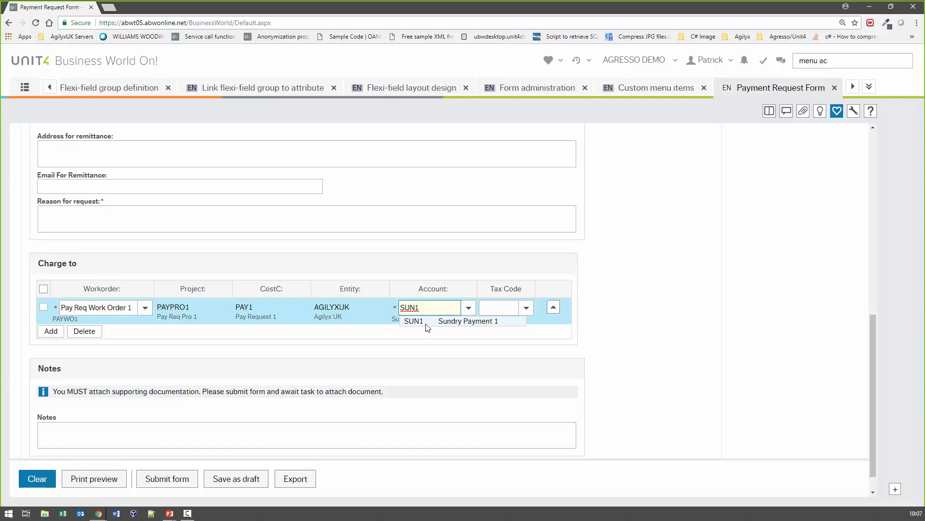
click(426, 321)
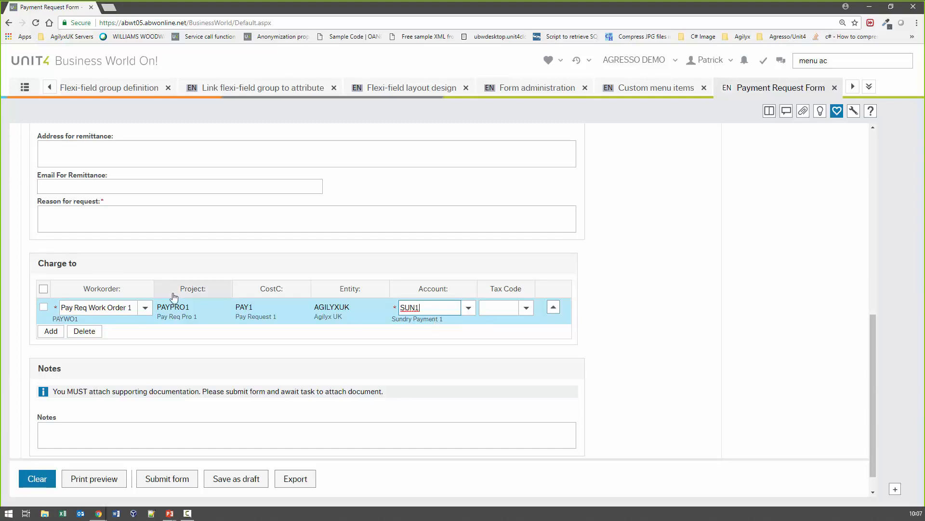
click(527, 308)
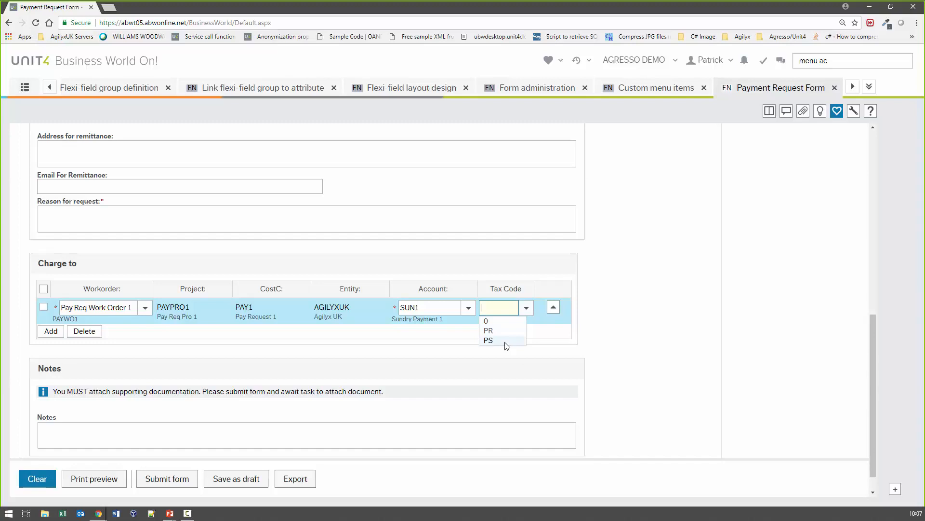
click(634, 290)
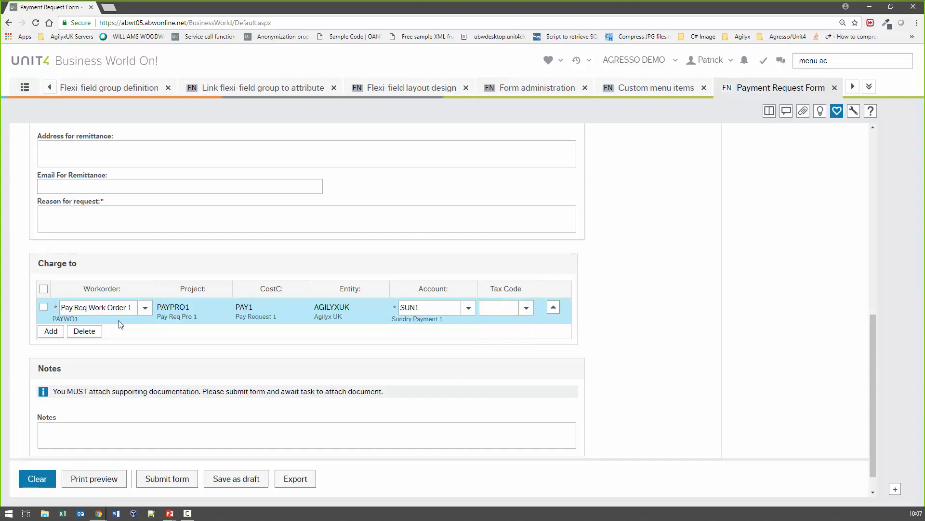
Step: Add a second Charge to line with workorder Pay Req Work Order 2 and account SUN2
click(52, 331)
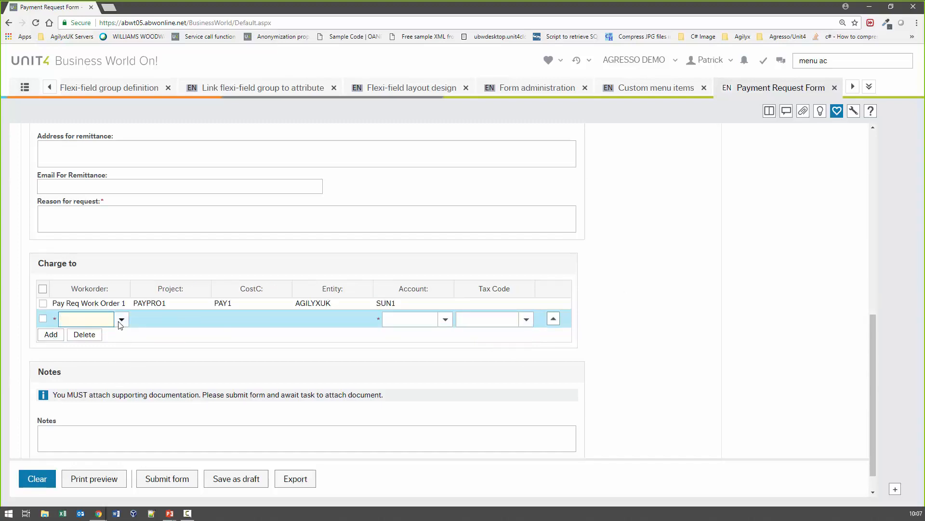
click(120, 322)
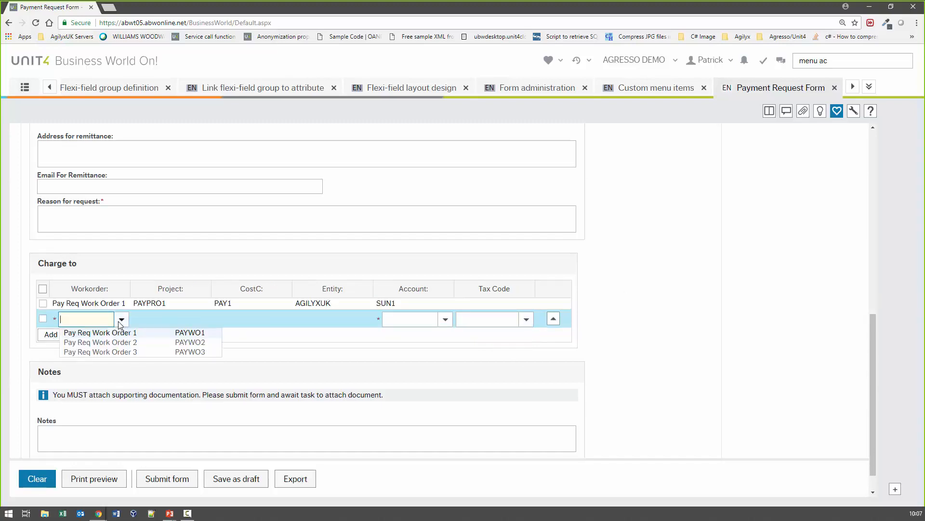
click(173, 345)
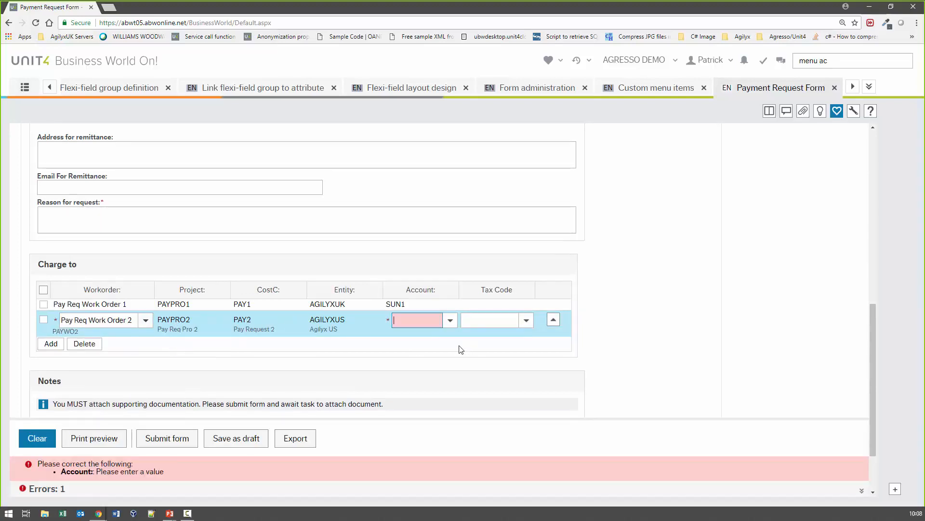
click(450, 320)
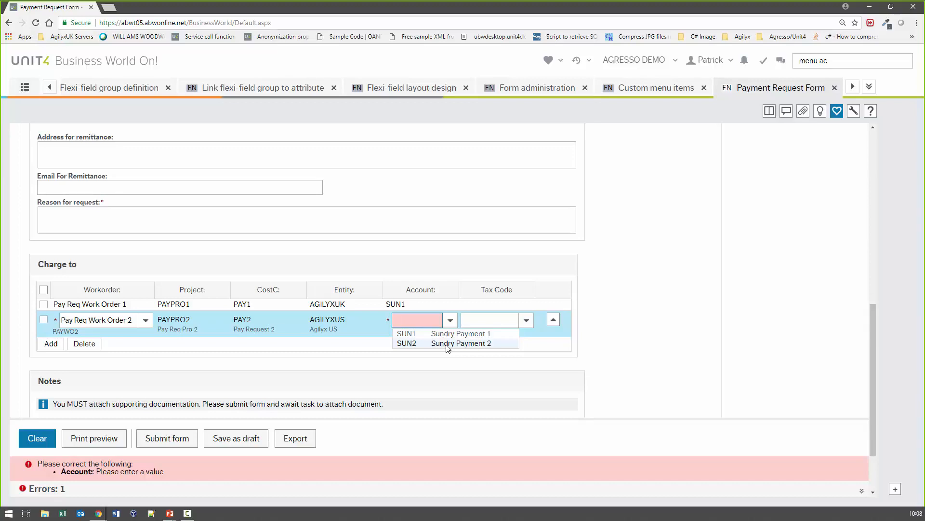
click(448, 343)
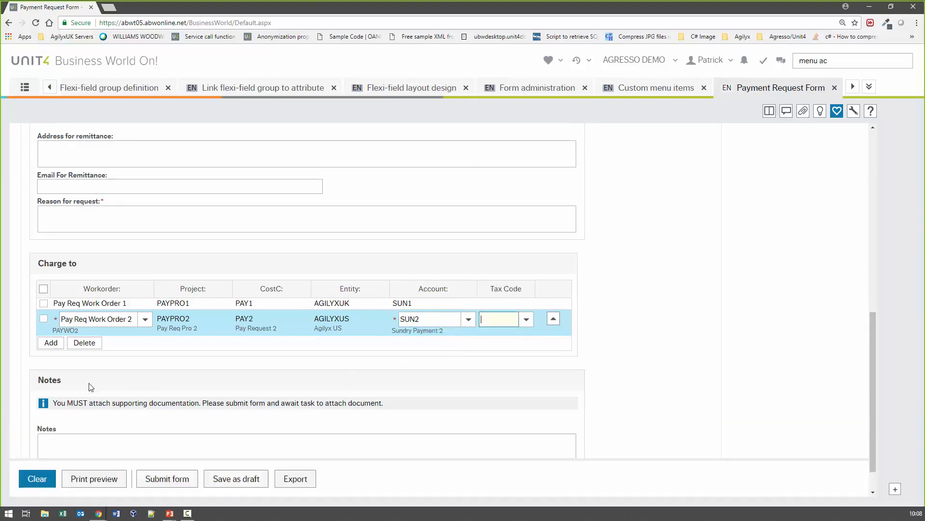
Step: Add a third Charge to line with workorder Pay Req Work Order 3 and account SUN3
click(51, 343)
click(122, 331)
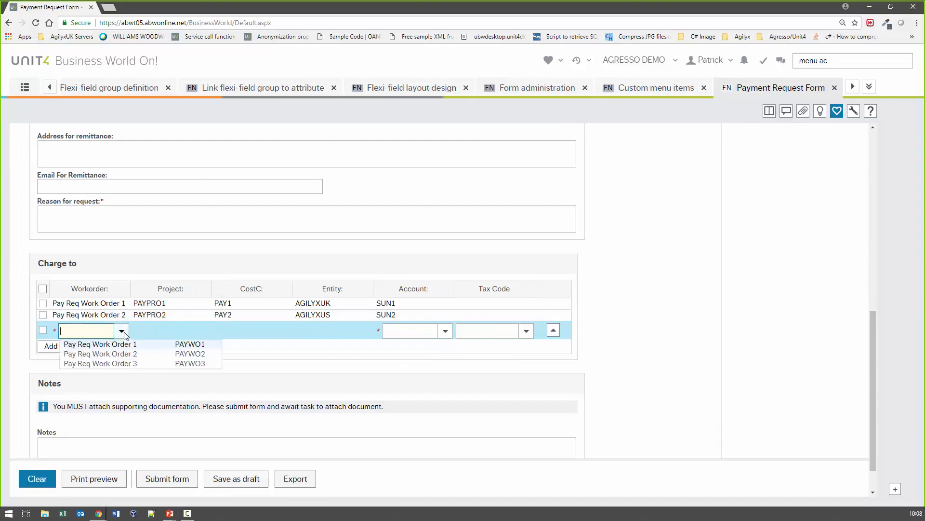
click(145, 364)
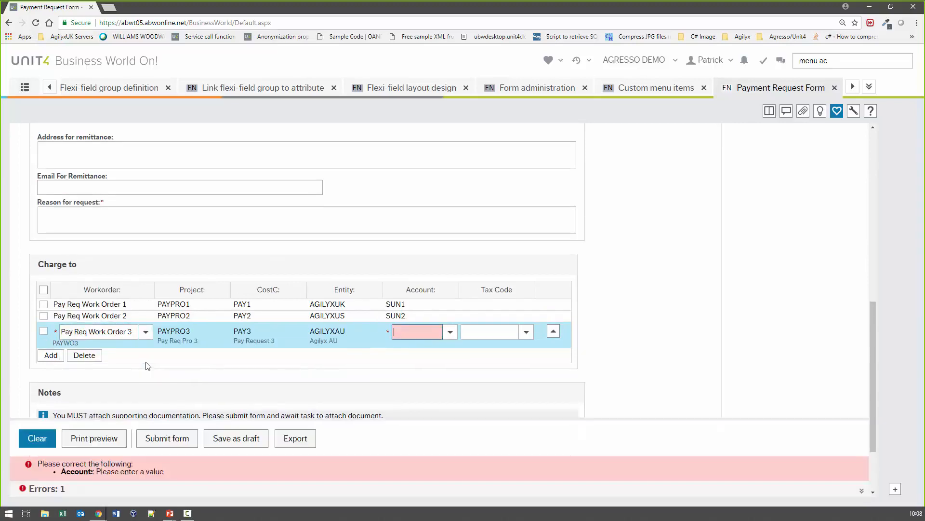
click(451, 332)
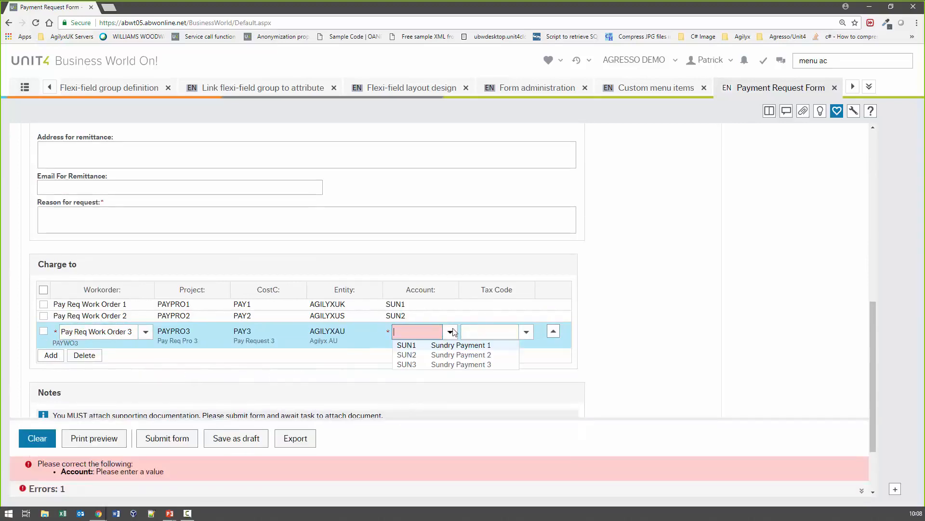
click(437, 364)
Step: Set the tax code to 0 on the Pay Req Work Order 3 line and to PR on the Pay Req Work Order 2 line
click(526, 330)
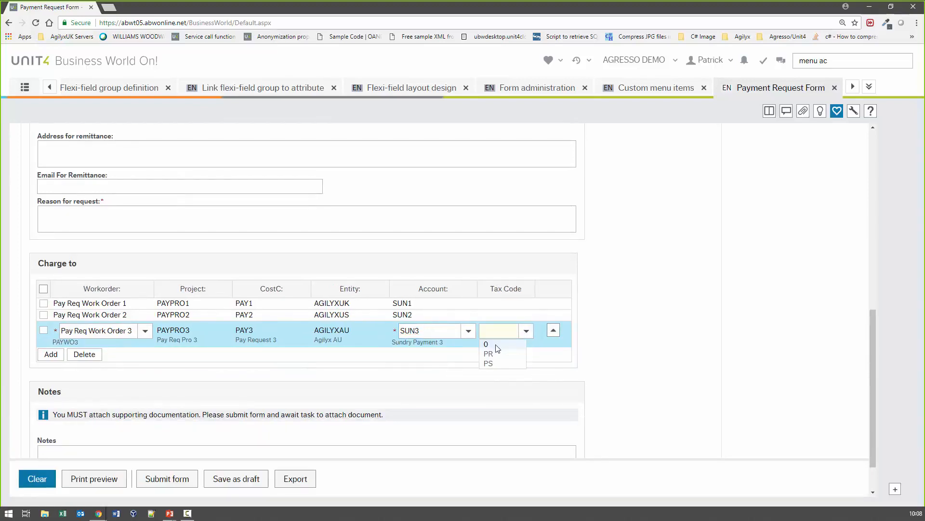
click(498, 347)
click(526, 314)
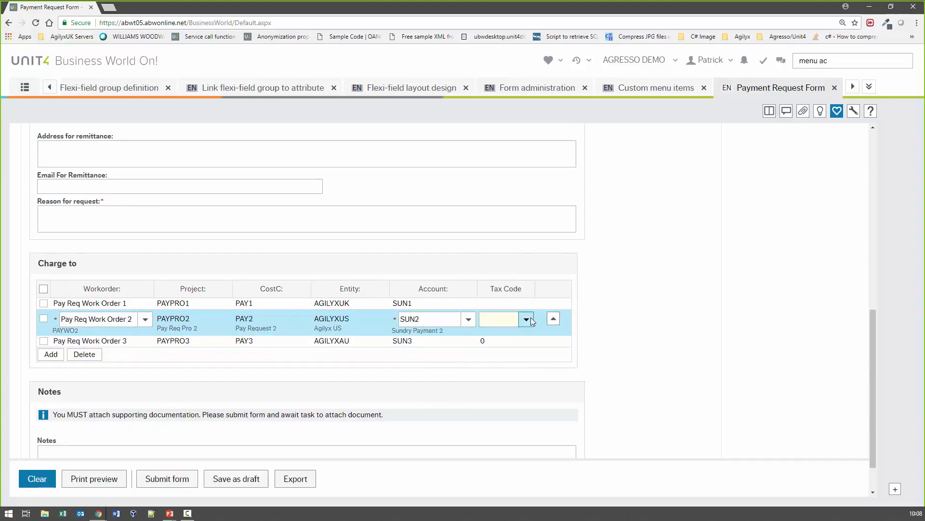
click(530, 318)
click(574, 332)
scroll(561, 333, up, 9)
scroll(581, 377, down, 6)
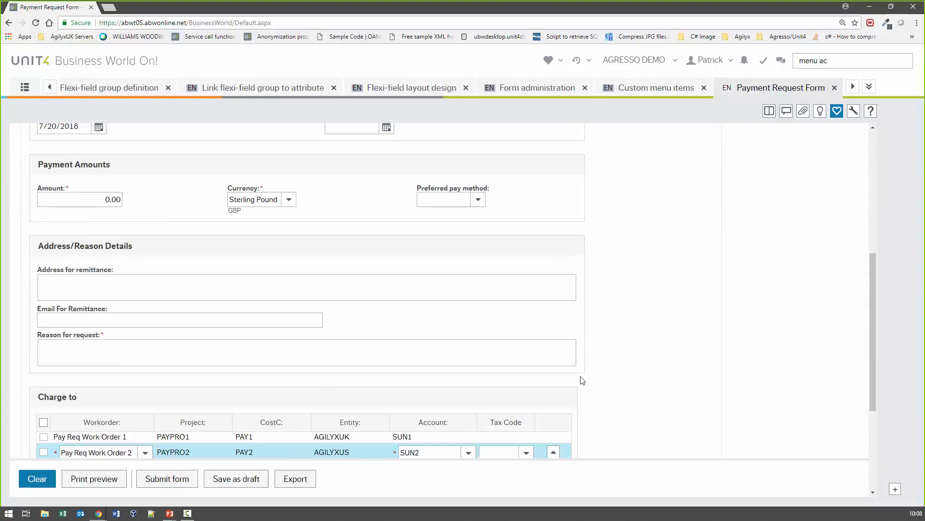
scroll(582, 380, down, 4)
click(496, 293)
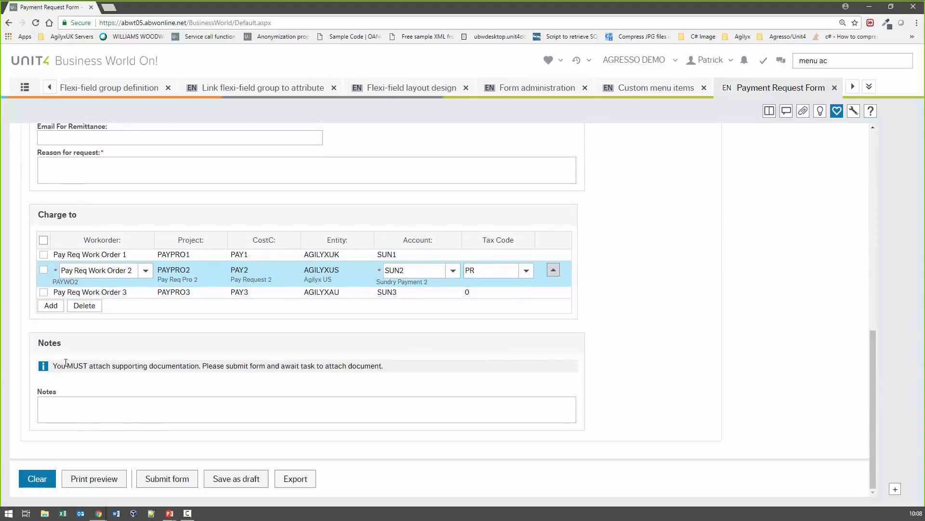
Step: Compare the information text in the form's Notes section with the Notes section information in Flexi-field layout design
drag(54, 365, 386, 368)
click(386, 367)
click(425, 88)
scroll(458, 395, down, 1)
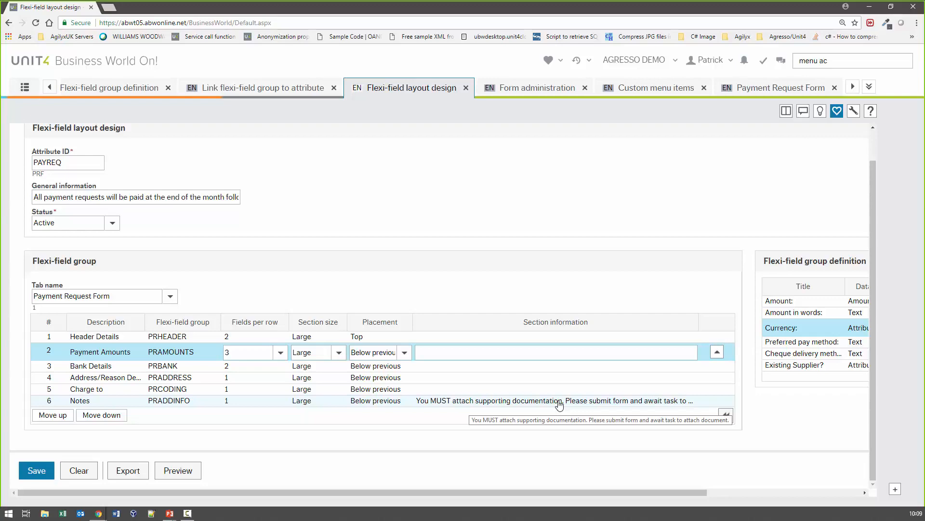
Step: Return to the Payment Request Form and review its completed Charge to lines and Notes section
click(851, 88)
click(836, 89)
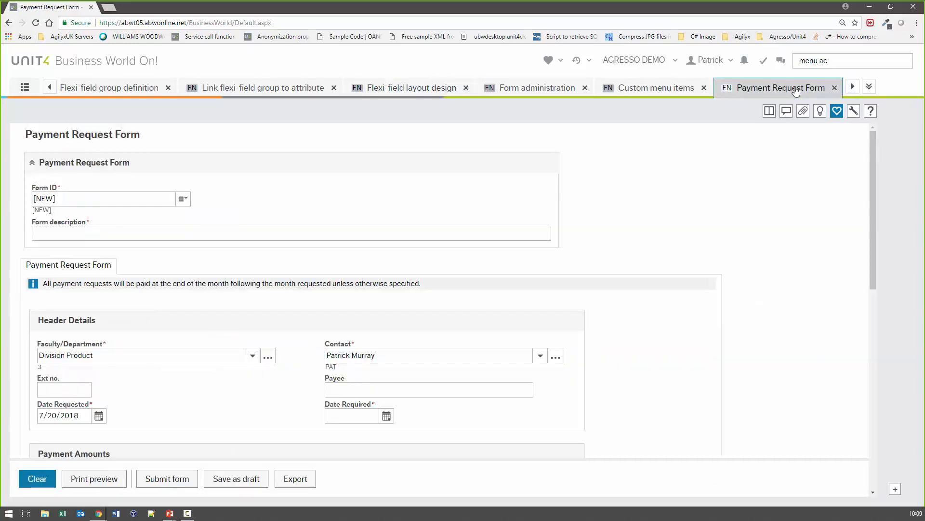
scroll(696, 253, down, 4)
scroll(182, 327, down, 4)
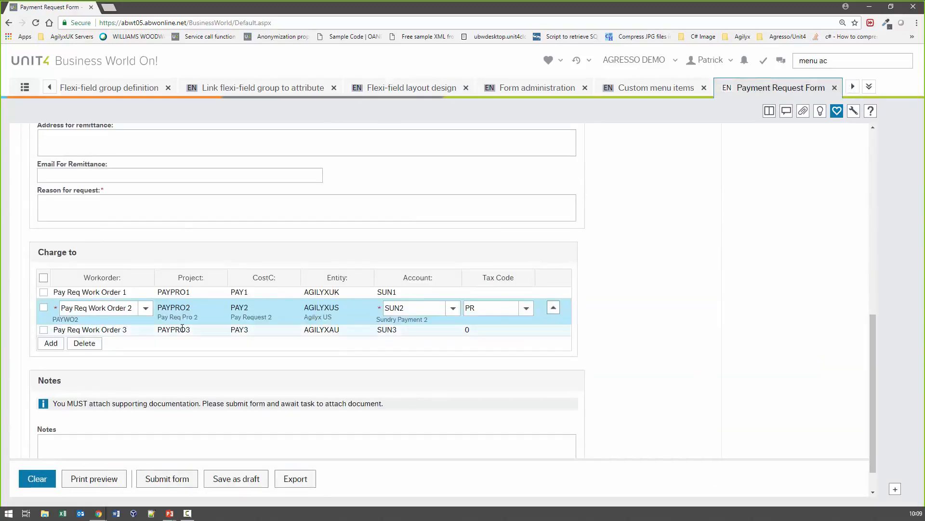
scroll(182, 329, down, 1)
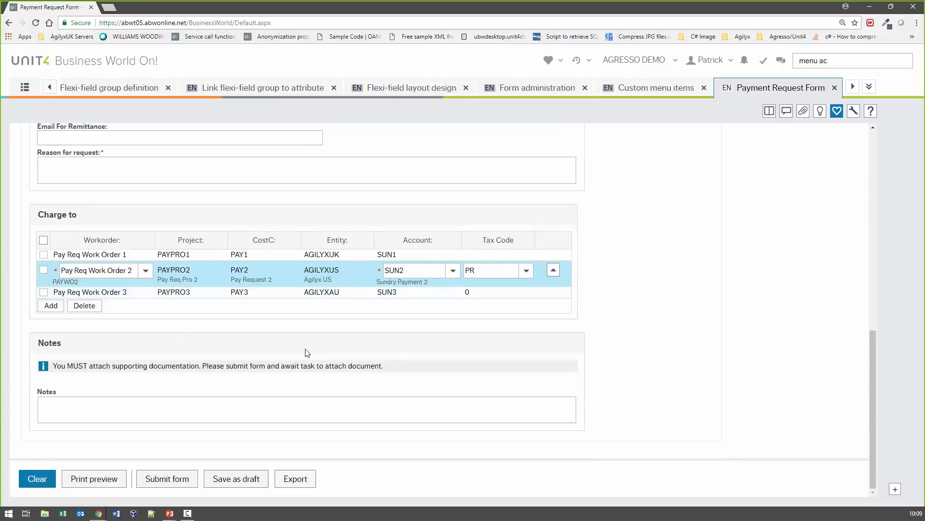
scroll(306, 352, up, 15)
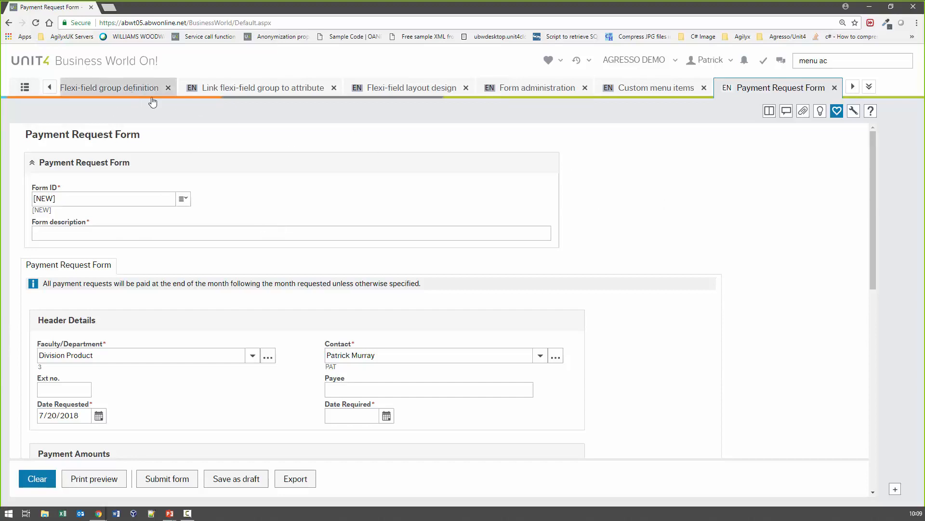
Step: Close all open activities, discarding the unsaved changes in Flexi-field layout design
right_click(762, 92)
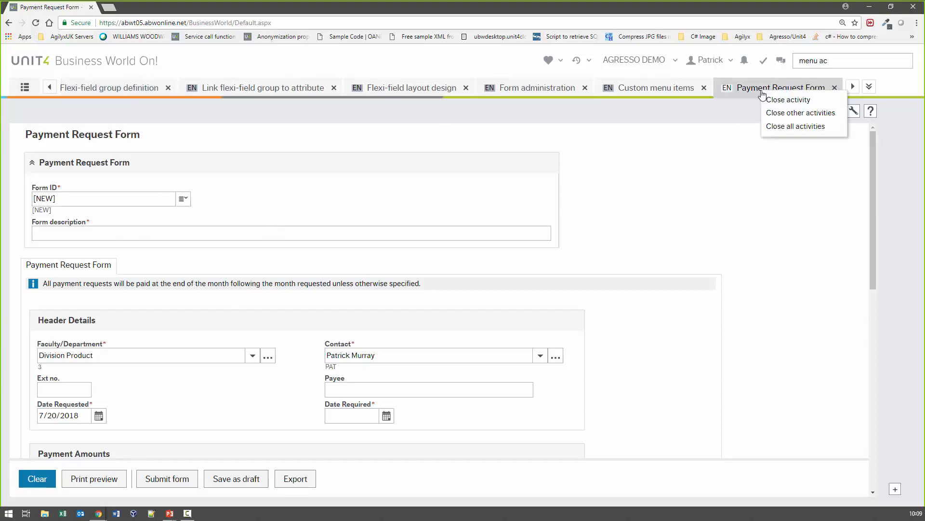
click(803, 128)
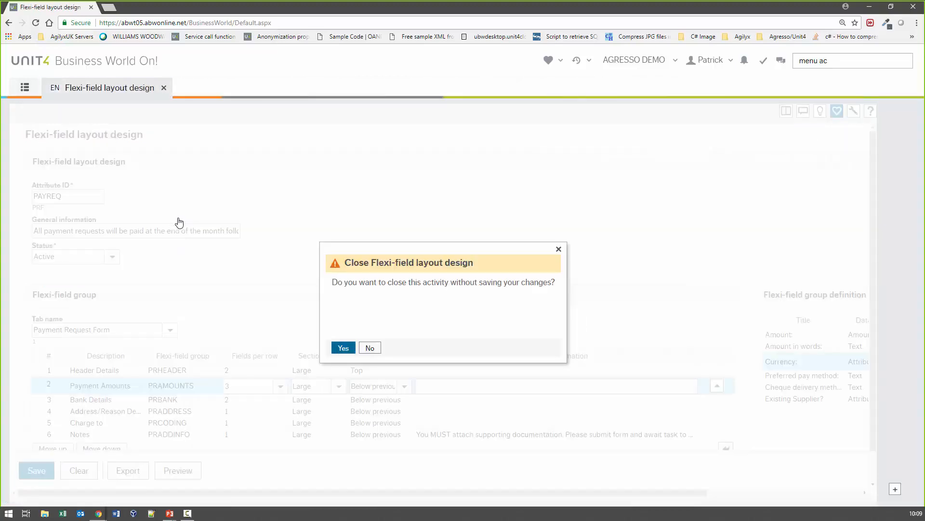
click(342, 348)
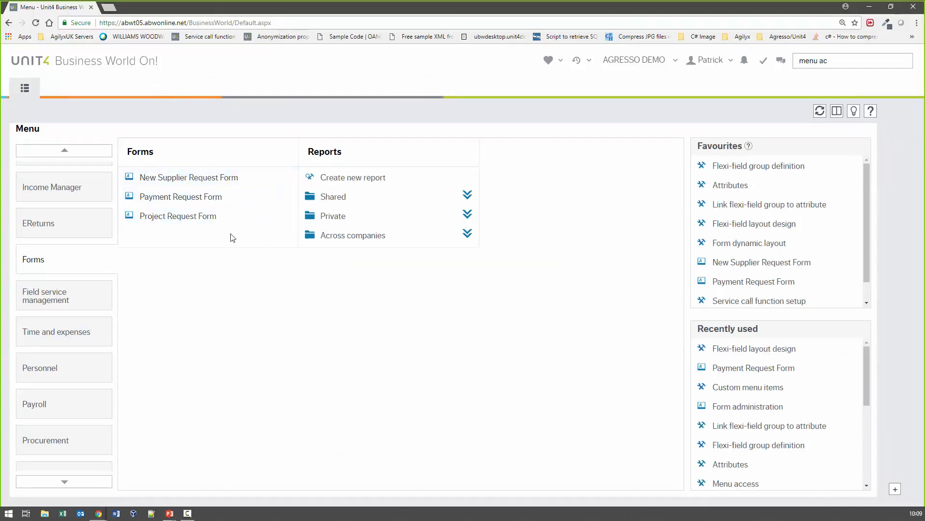
Step: Open the New Supplier Request Form and review its supplier address, personal service, Beneficiary Information and Finance Use Only sections
click(233, 183)
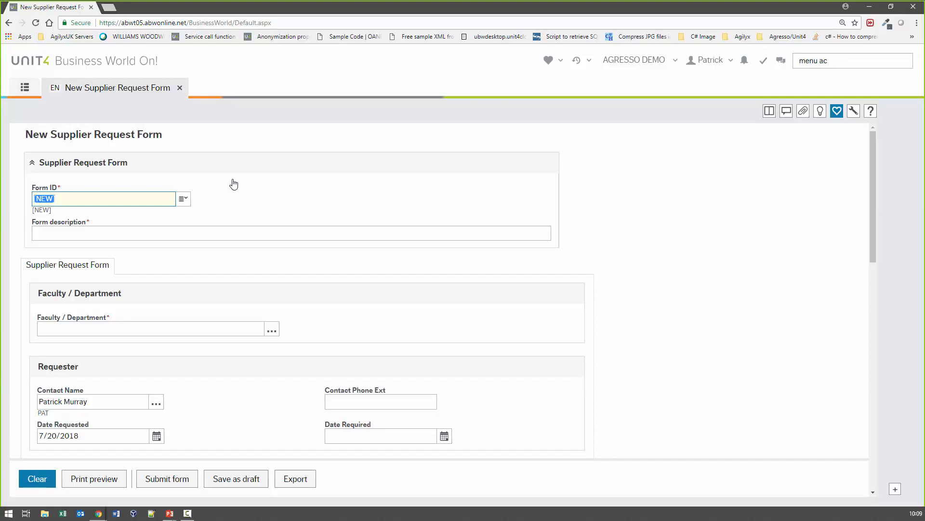
click(616, 290)
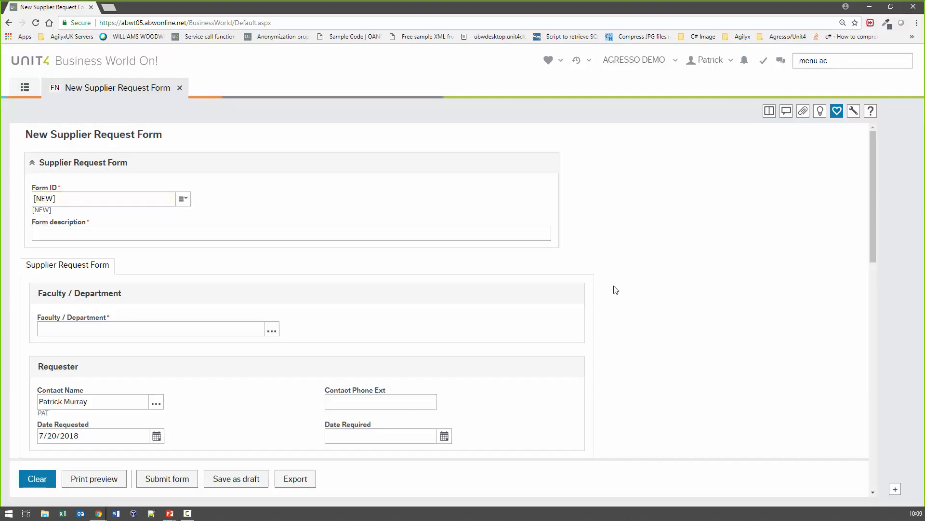
scroll(616, 290, down, 4)
scroll(616, 290, down, 4)
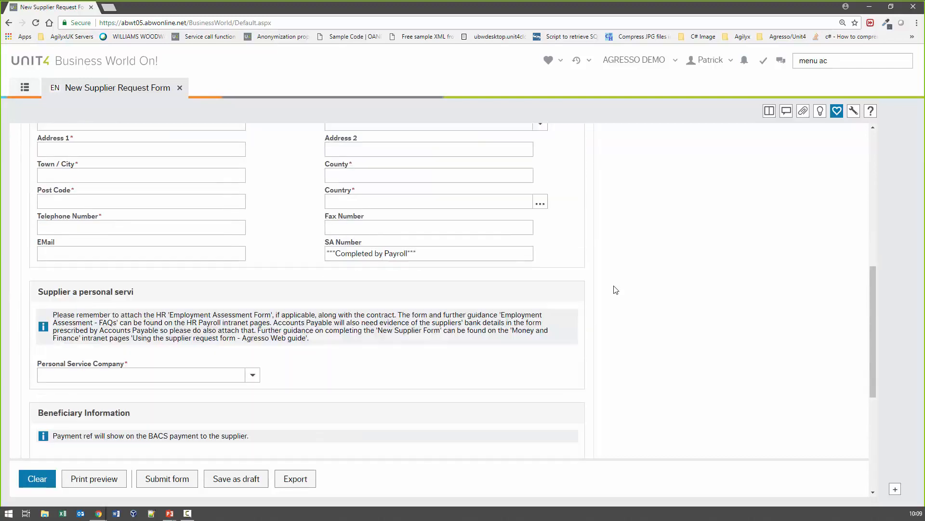
scroll(398, 304, down, 5)
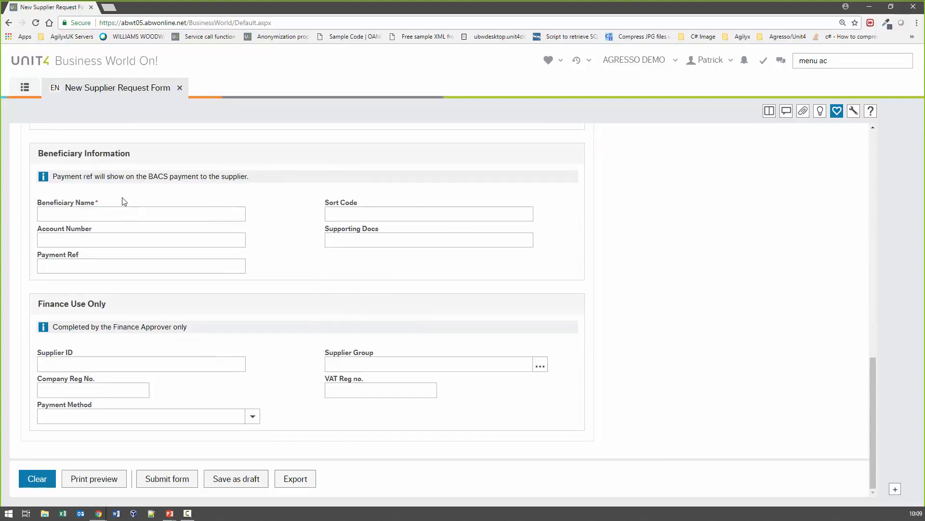
drag(124, 203, 75, 202)
scroll(288, 272, up, 2)
scroll(263, 267, up, 3)
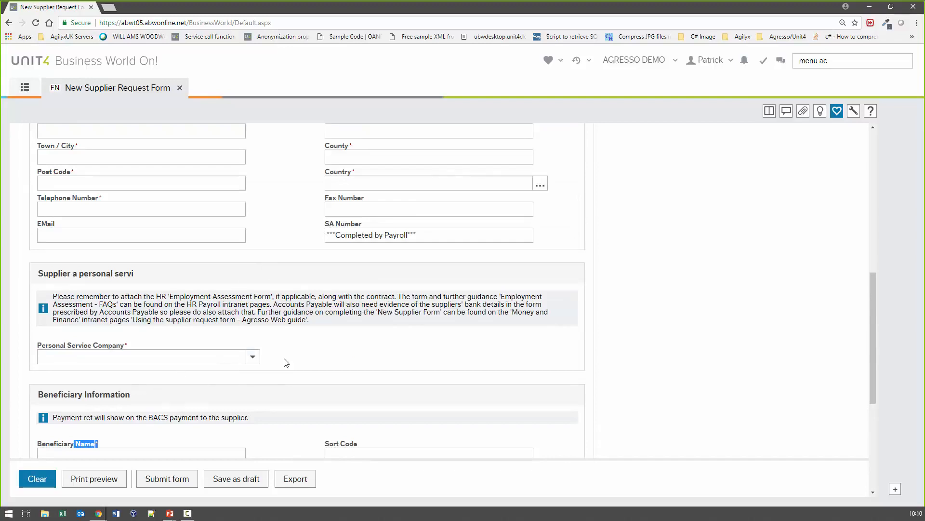
Step: Look over the New Supplier Request Form once more, close it and open the Payment Request Form
scroll(457, 325, up, 10)
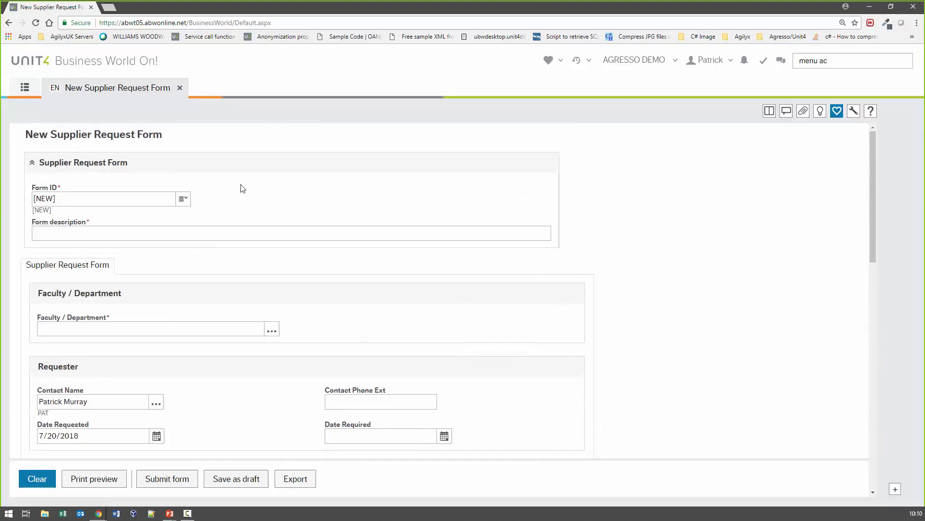
scroll(279, 227, down, 13)
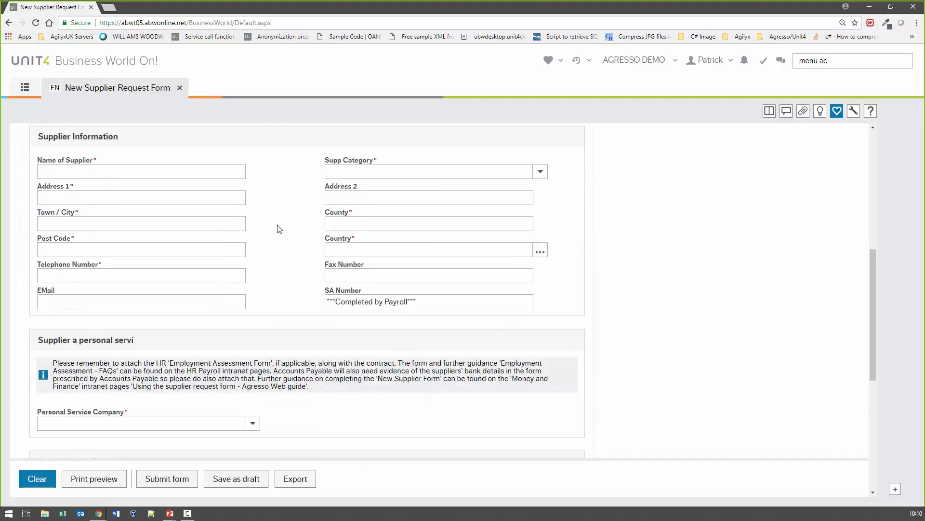
scroll(603, 235, up, 5)
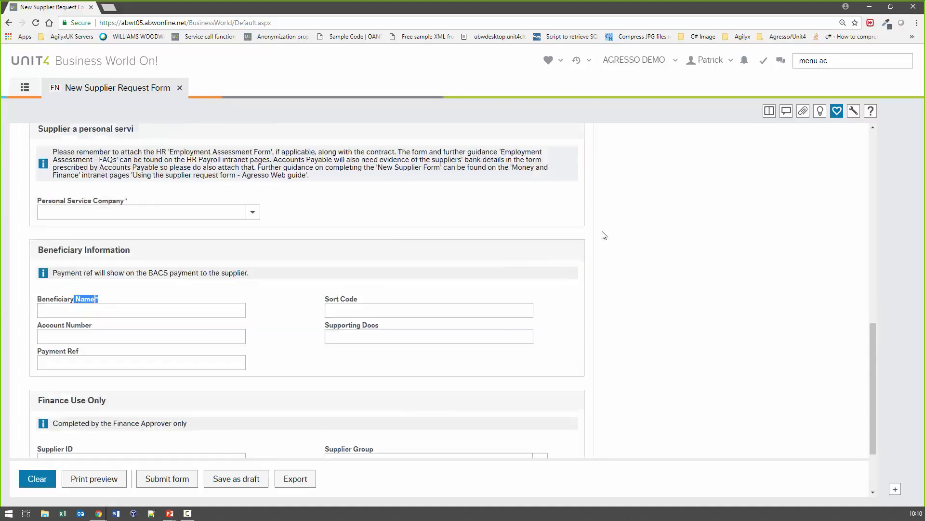
scroll(308, 268, up, 10)
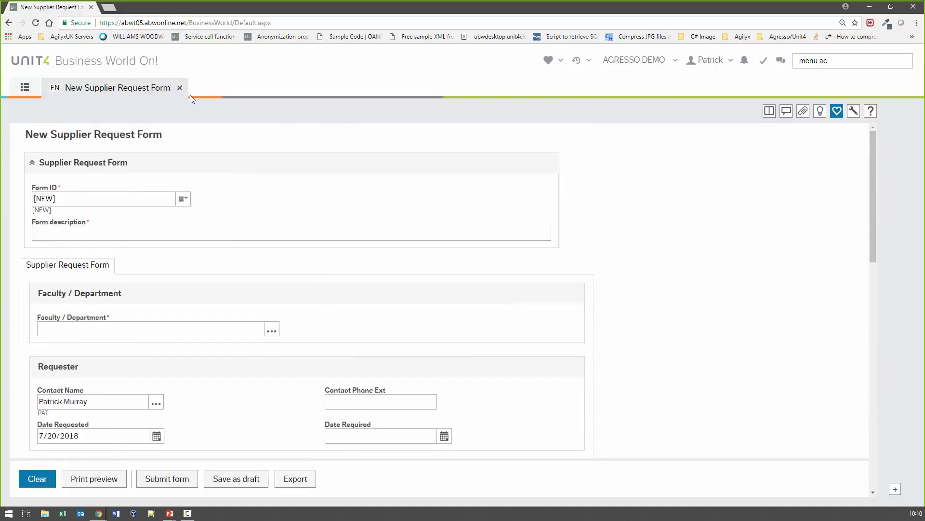
click(180, 87)
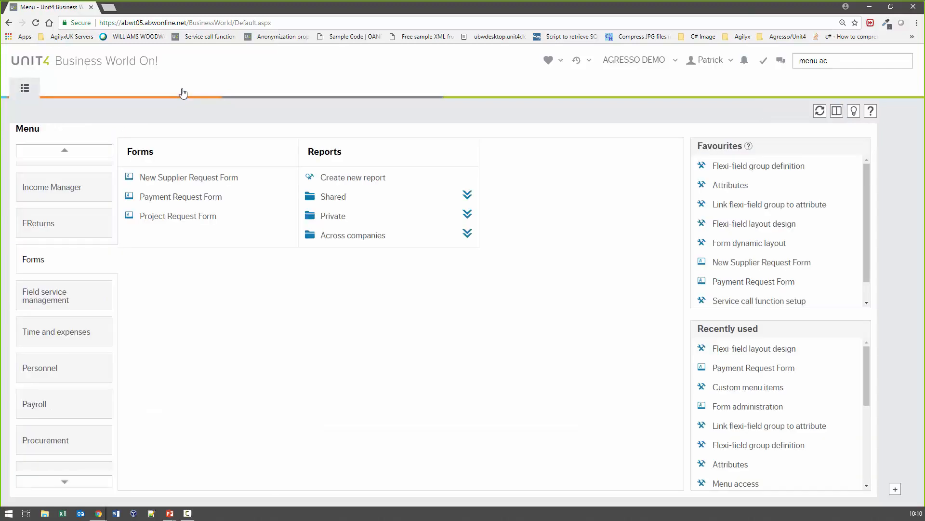
click(183, 197)
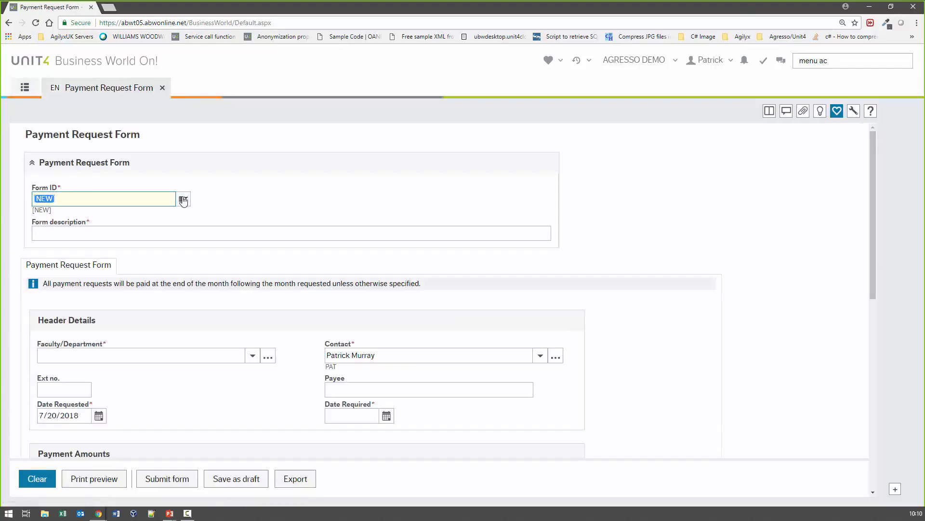
Step: Set the Faculty/Department to Division Marketing in Header Details and enter the extension number and the payee's name
scroll(223, 324, down, 1)
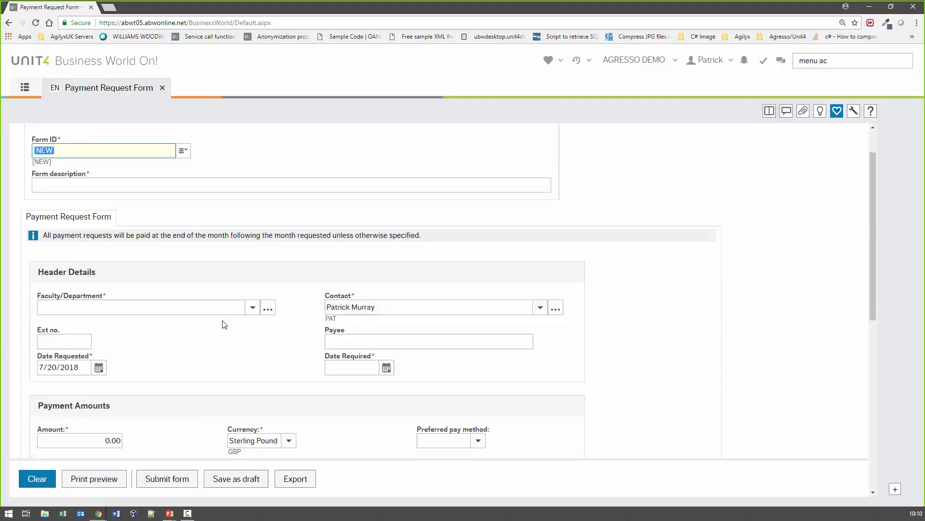
scroll(234, 276, down, 2)
click(251, 211)
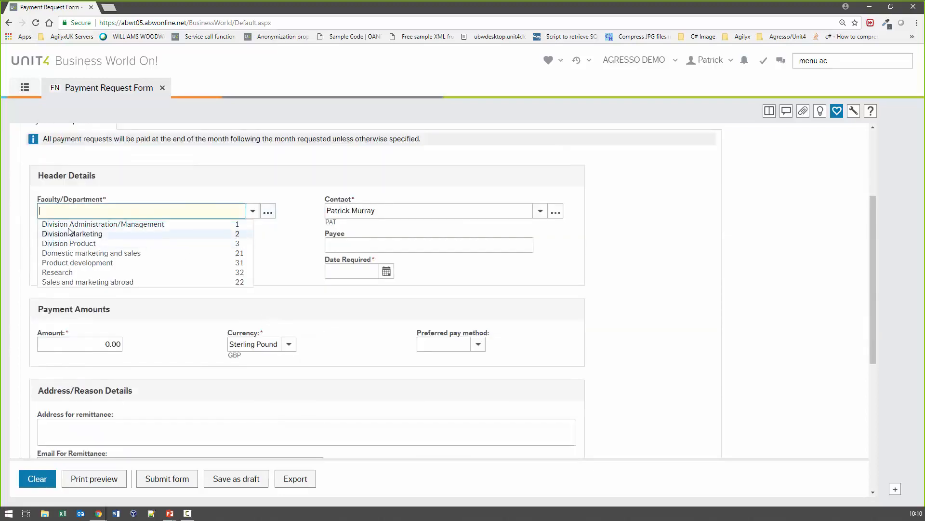
click(71, 234)
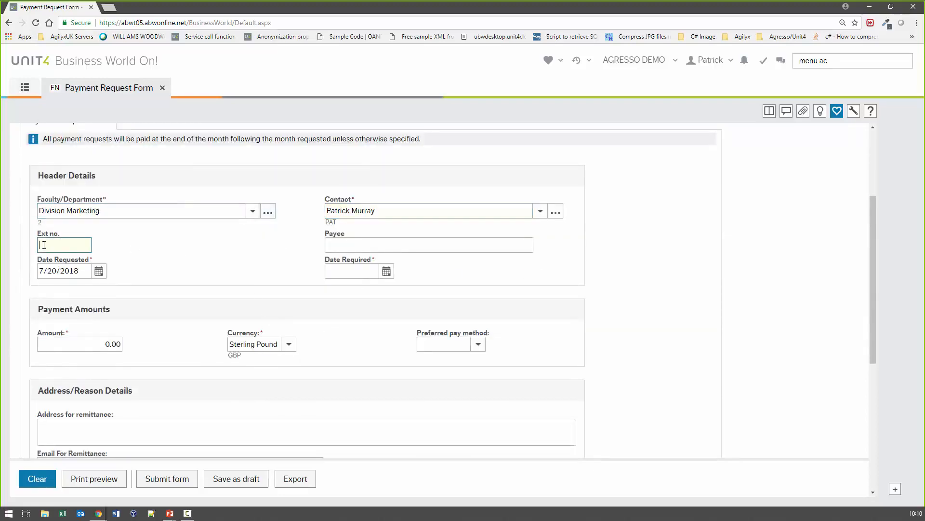
text(007)
key(Tab)
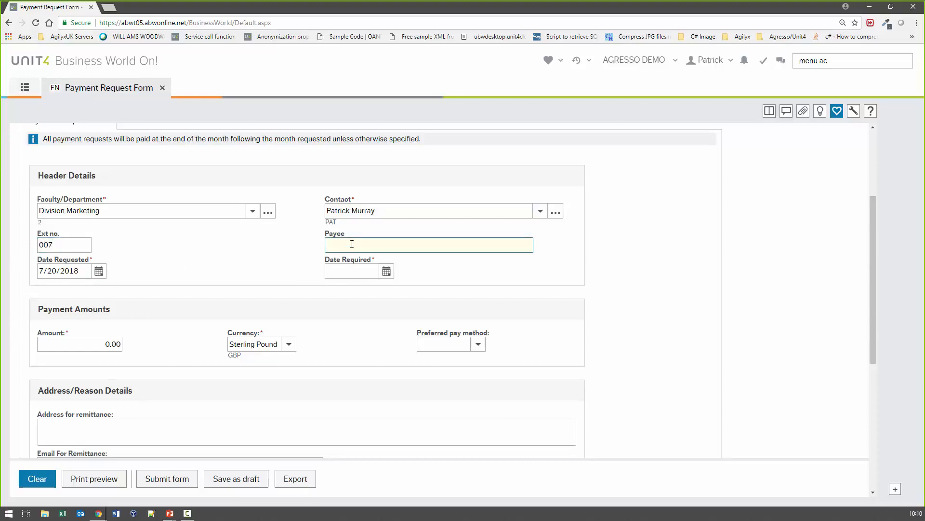
text(Patrick)
key(Tab)
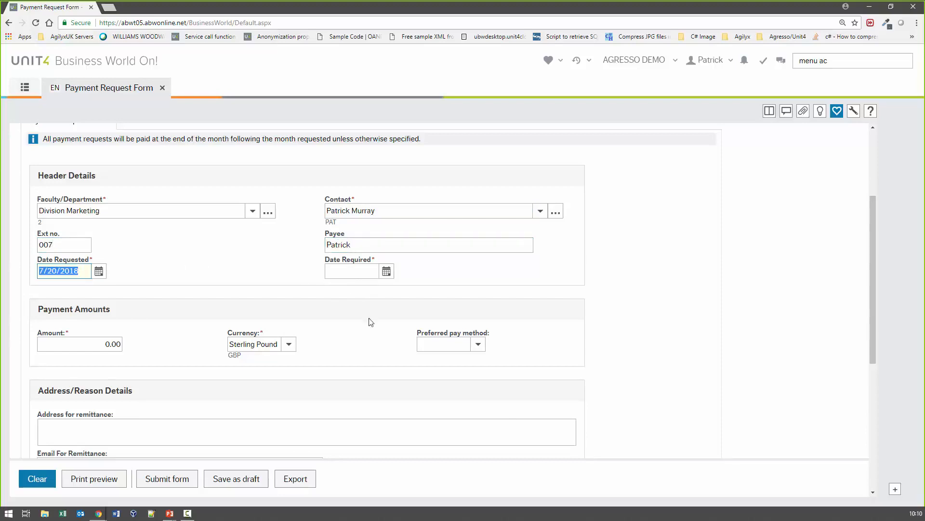
Step: Set the payment amount to 100.00 in the Payment Amounts section
click(107, 342)
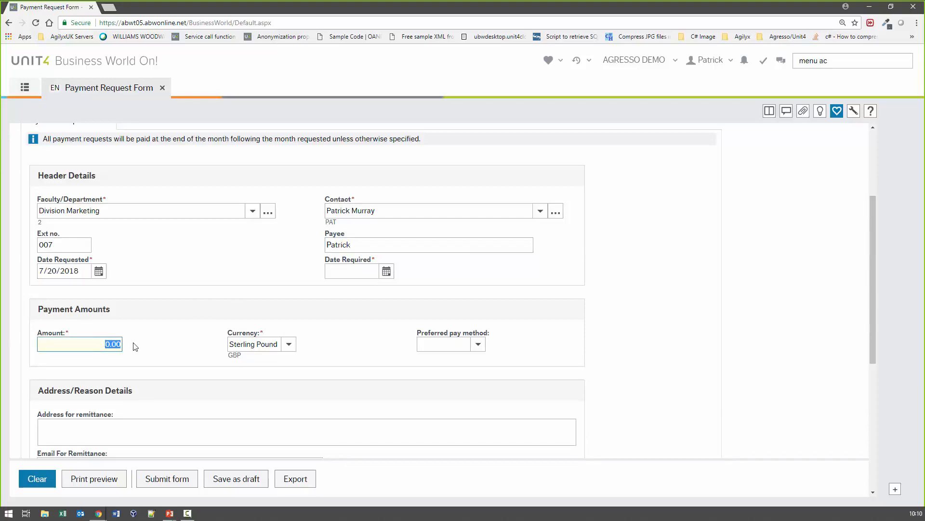
text(100)
key(Tab)
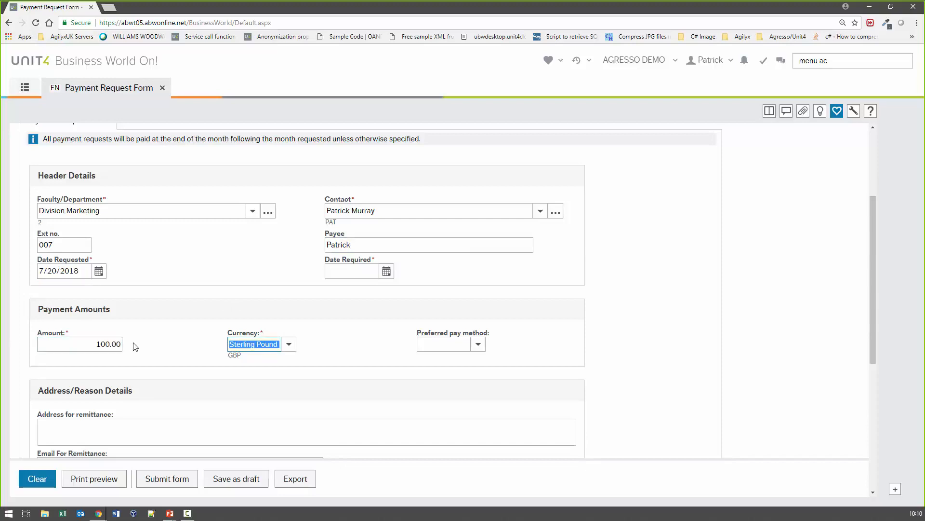
click(583, 331)
Step: Set the preferred pay method to Cheque and show the choices for the cheque delivery method without picking one
scroll(583, 332, down, 4)
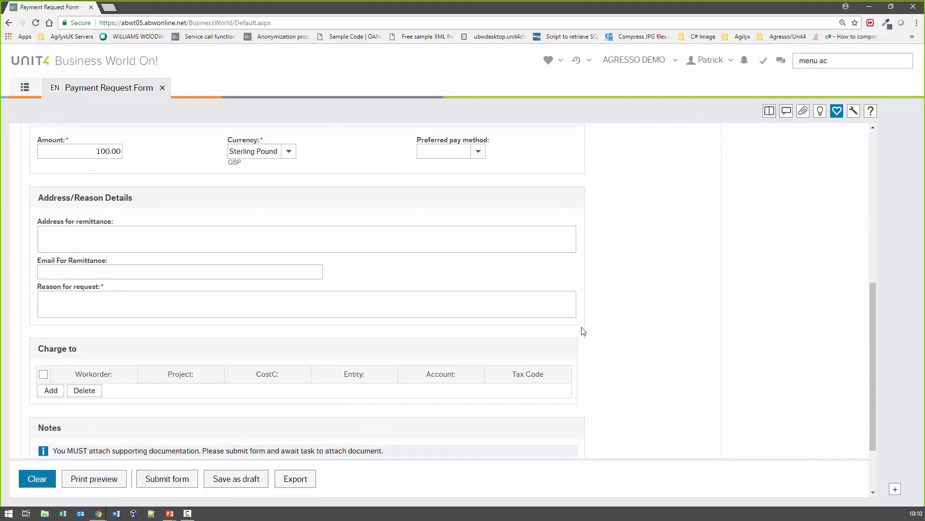
scroll(583, 332, up, 1)
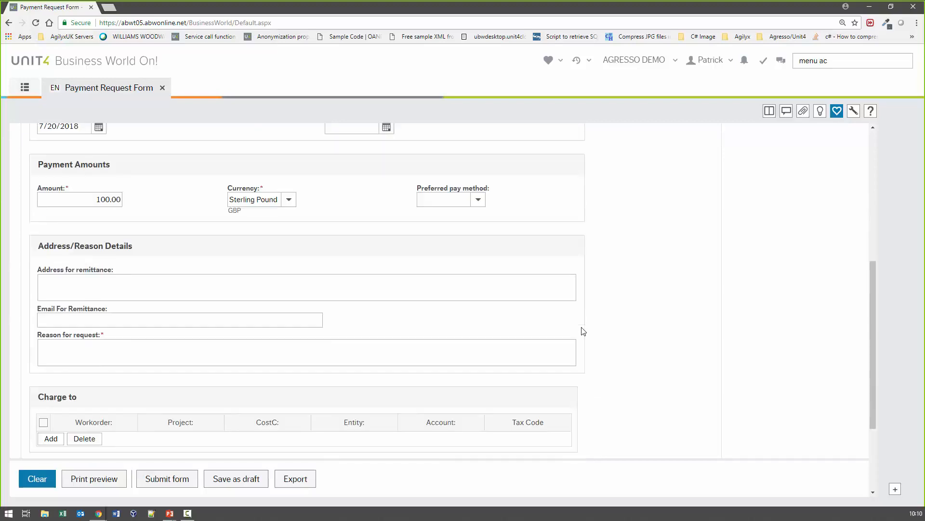
click(479, 201)
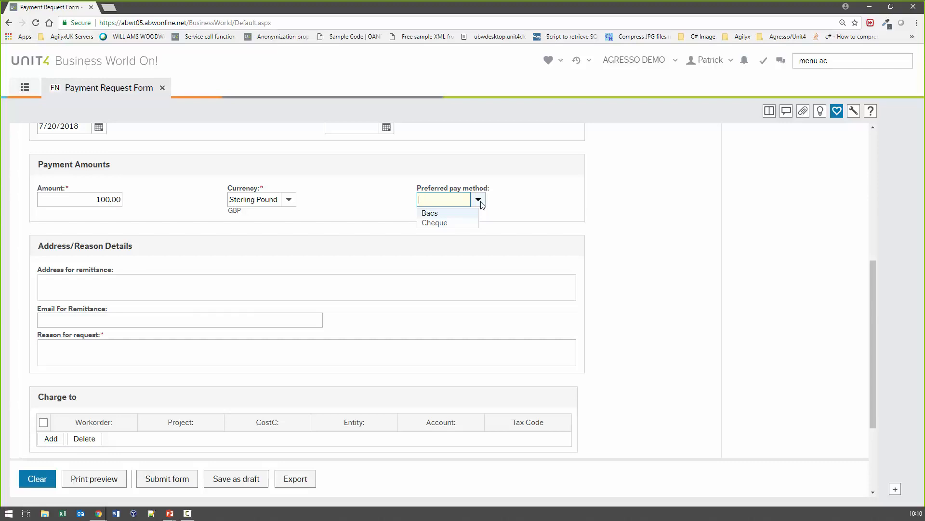
click(435, 222)
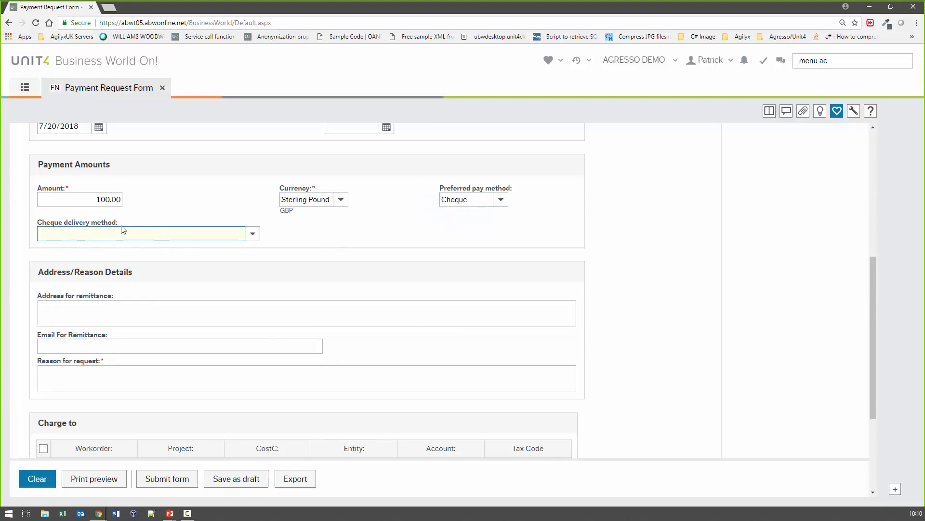
click(253, 235)
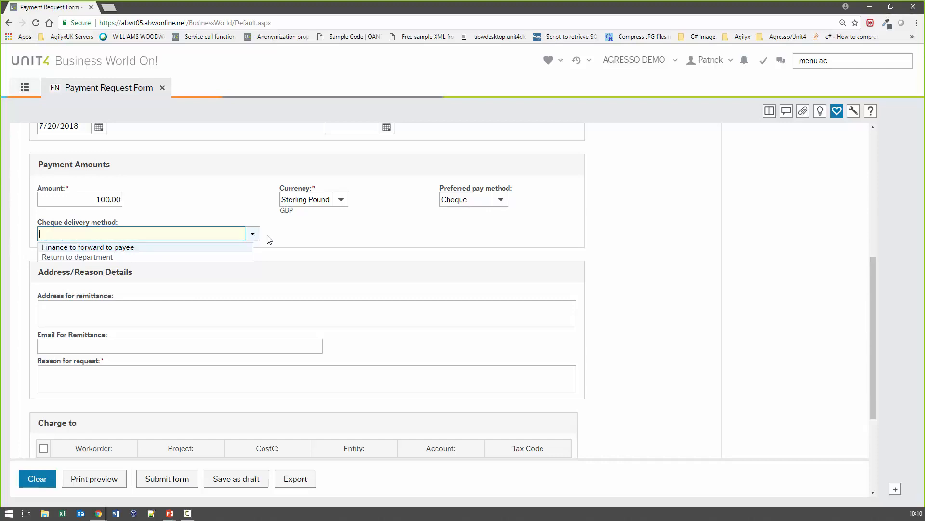
click(327, 225)
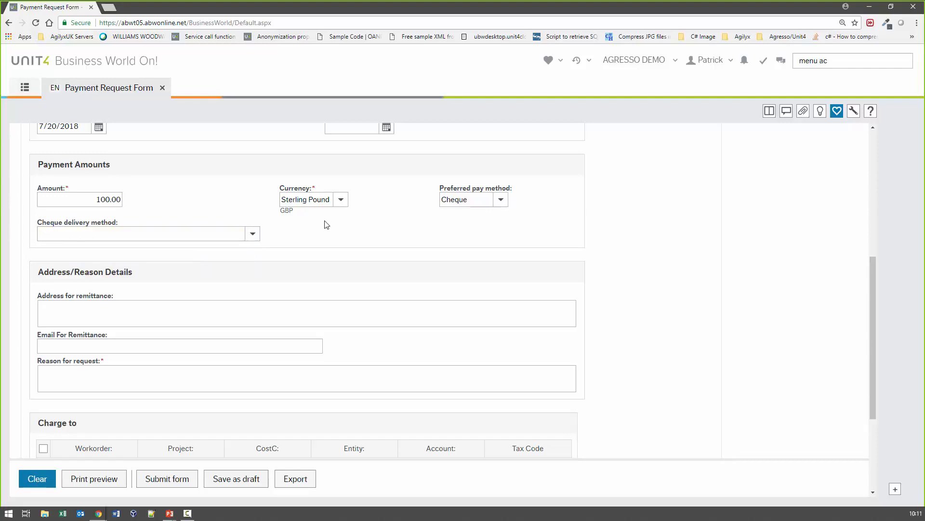
Step: Change the preferred pay method to Bacs and try leaving the mandatory Bank name and Sort Code fields empty
click(502, 198)
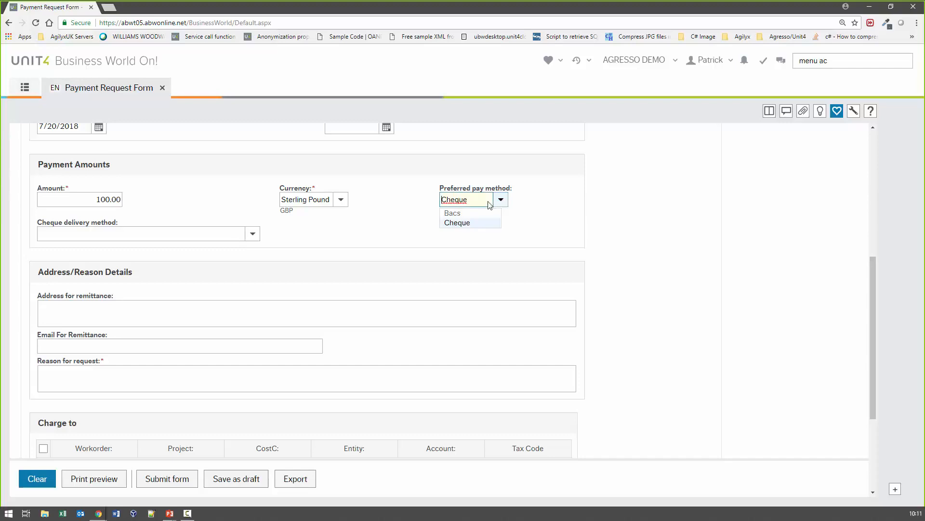
click(470, 215)
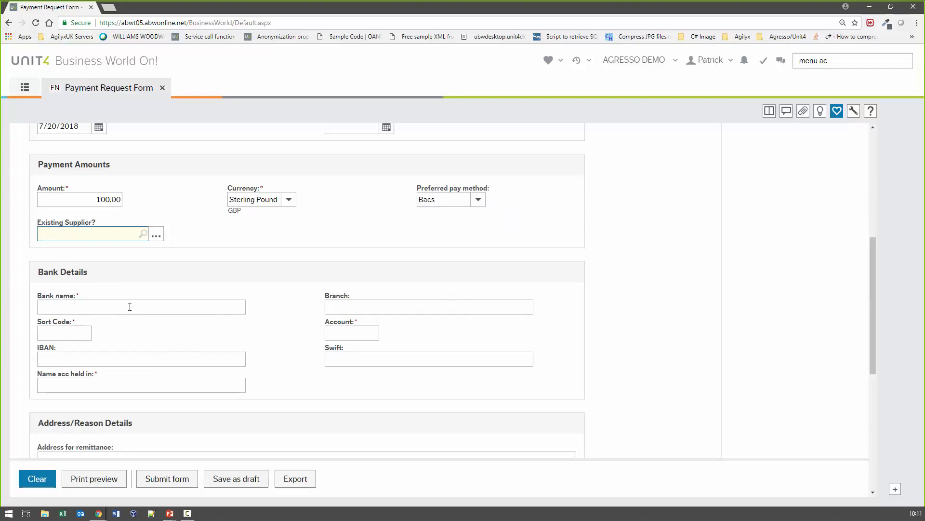
click(87, 306)
click(77, 332)
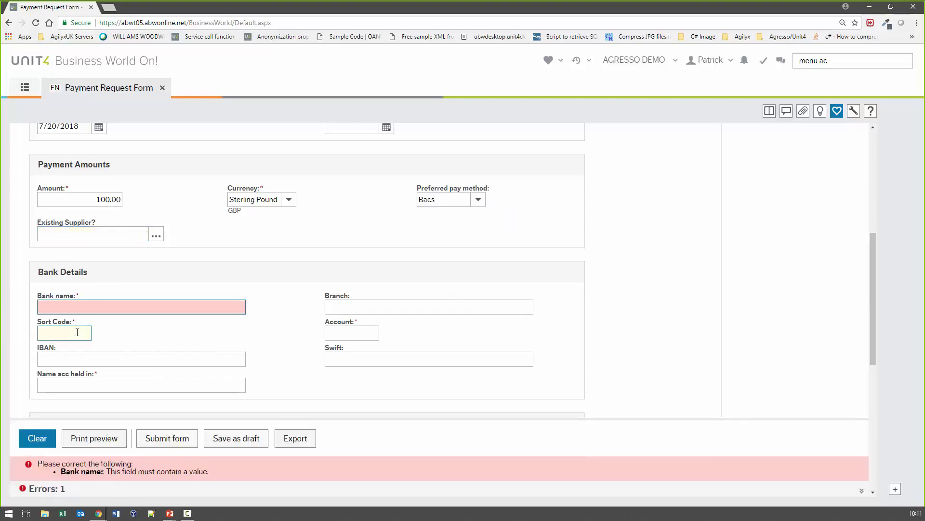
click(77, 307)
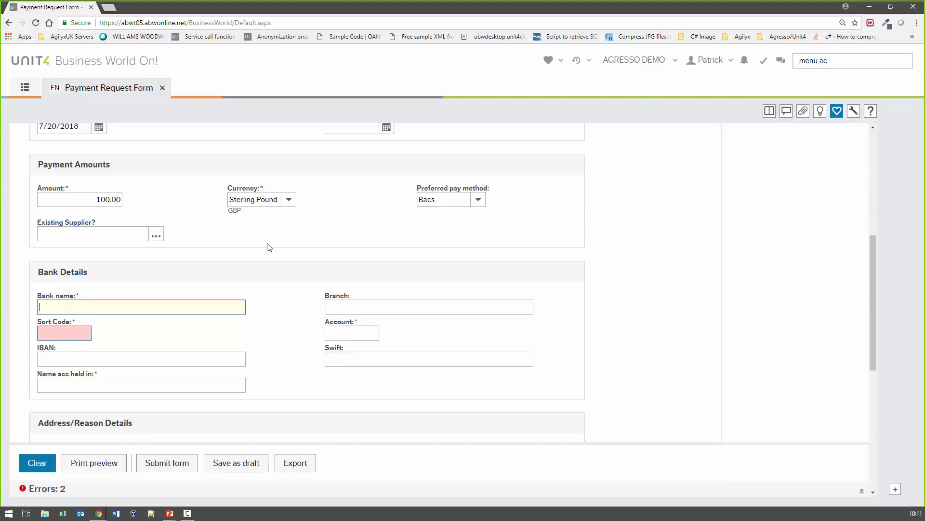
Step: Look up Agilyx UK as the existing supplier so its bank details are filled in
click(68, 235)
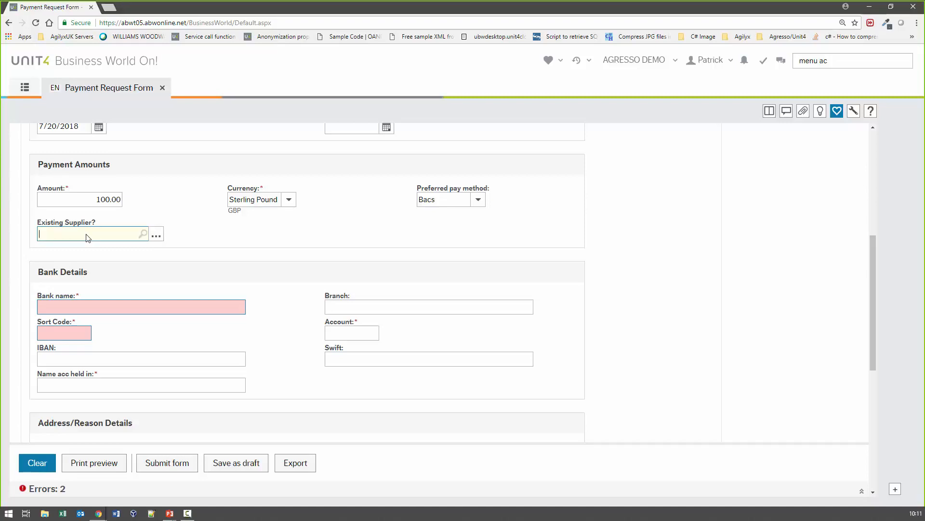
text(agilyx)
click(106, 245)
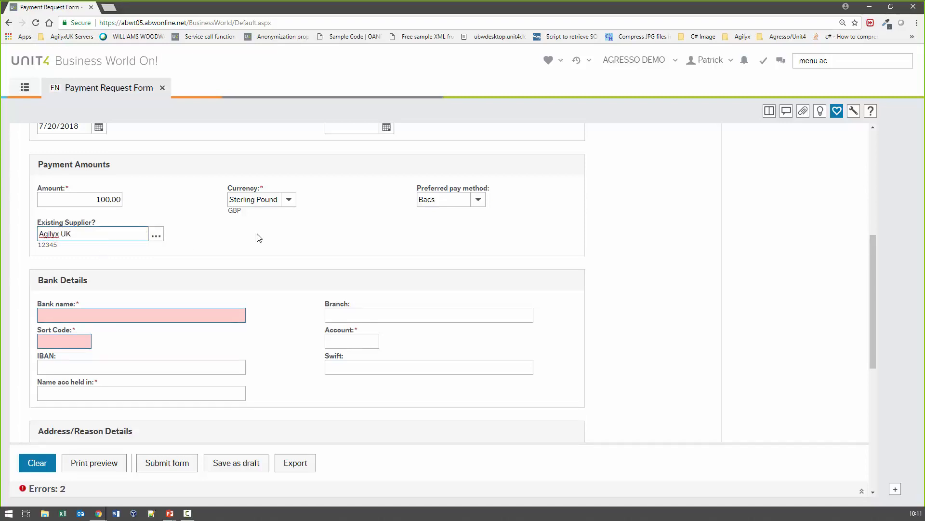
click(259, 238)
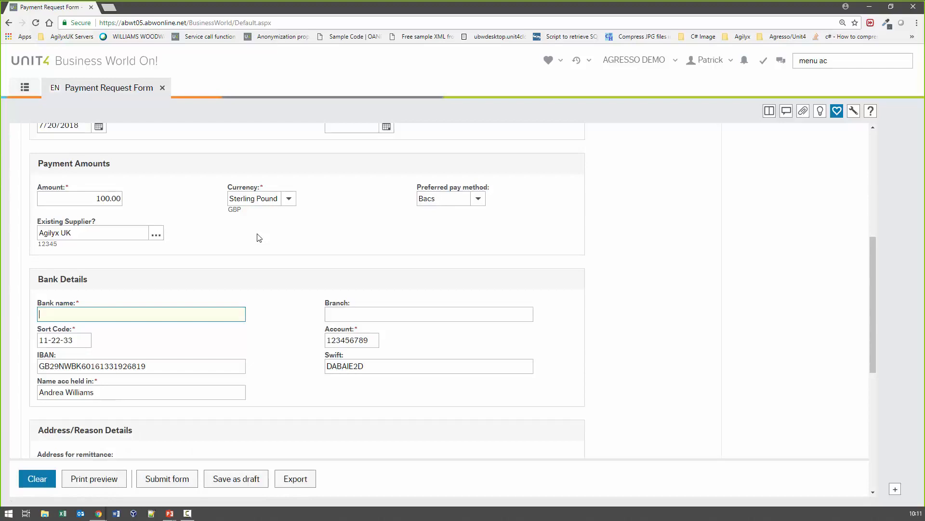
Step: Complete the mandatory Bank name in Bank Details with Test
click(82, 339)
click(187, 374)
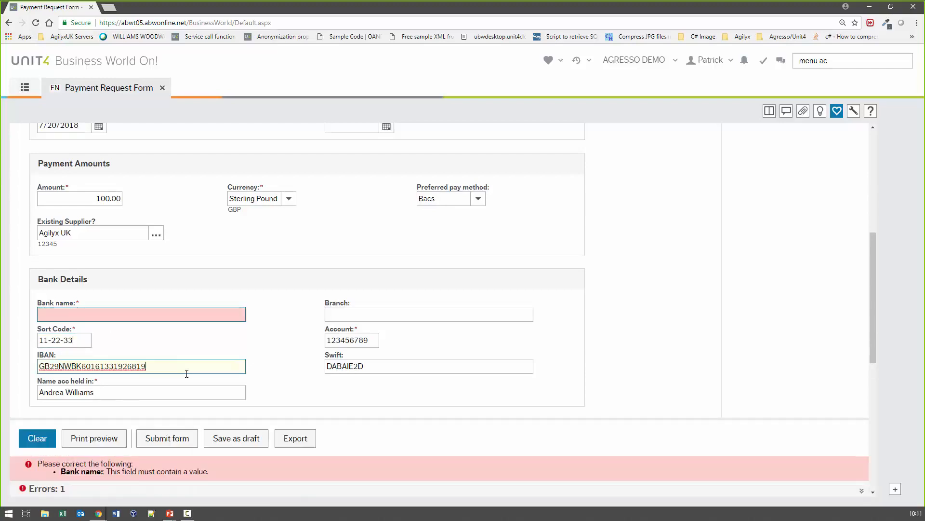
click(83, 312)
text(Test)
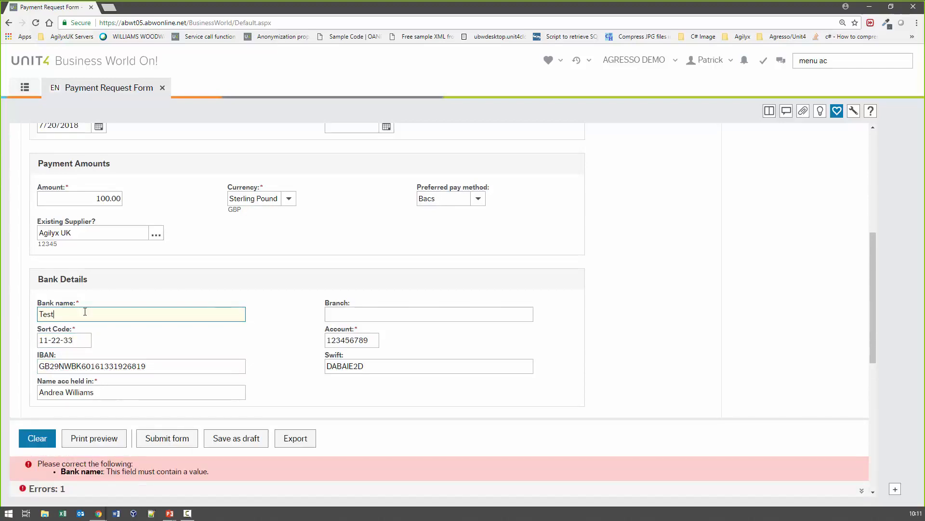
key(Tab)
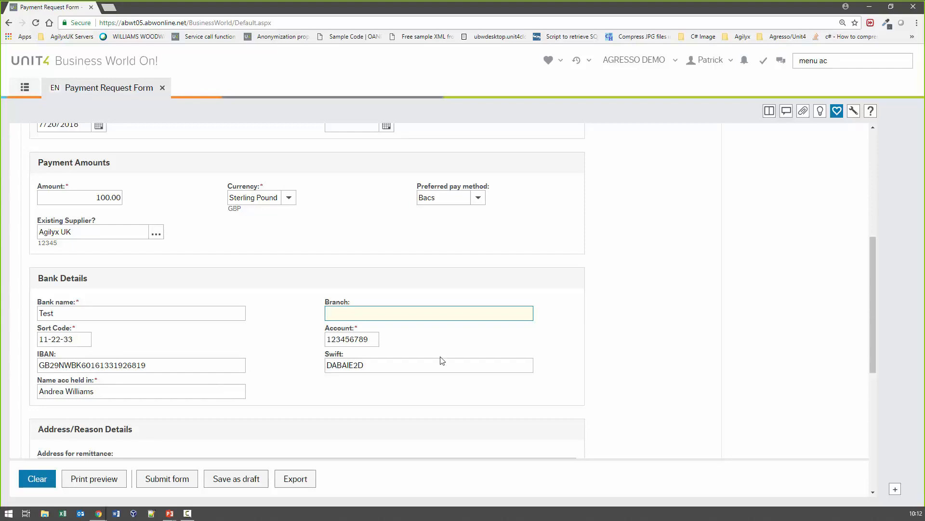
Step: Add a Charge to line with workorder Pay Req Work Order 2, account SUN1 and tax code 0
scroll(442, 360, down, 5)
scroll(442, 361, down, 2)
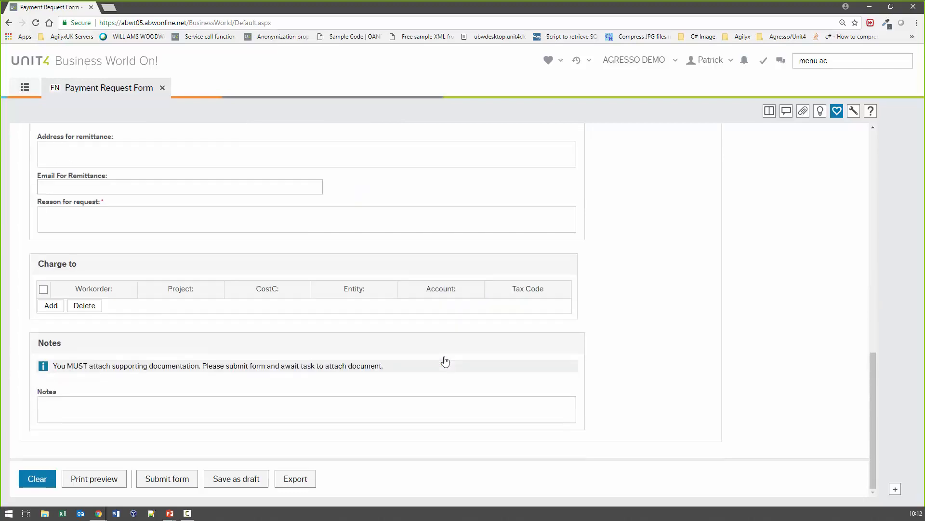
click(50, 305)
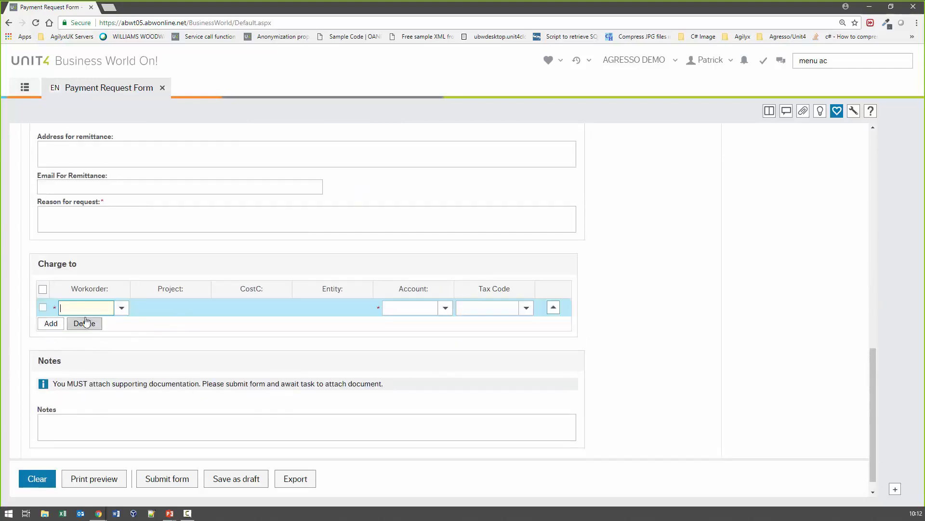
click(122, 307)
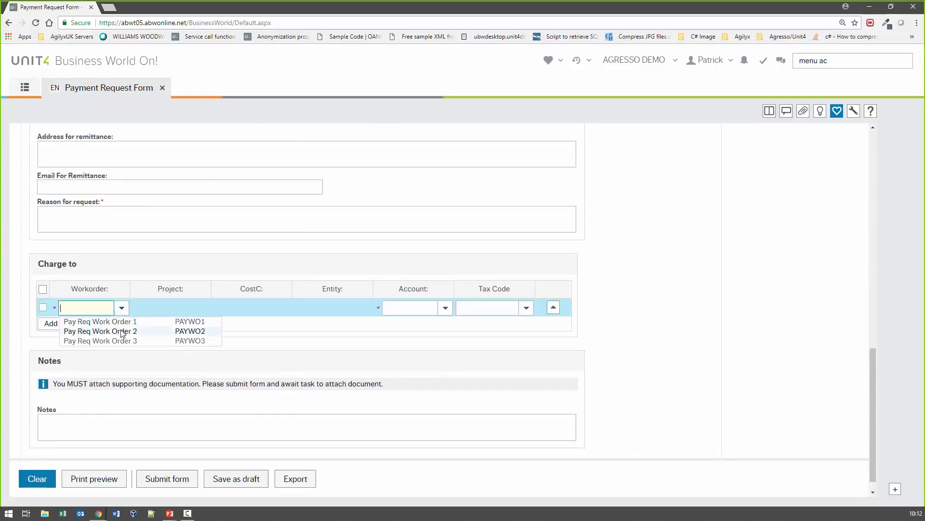
click(122, 331)
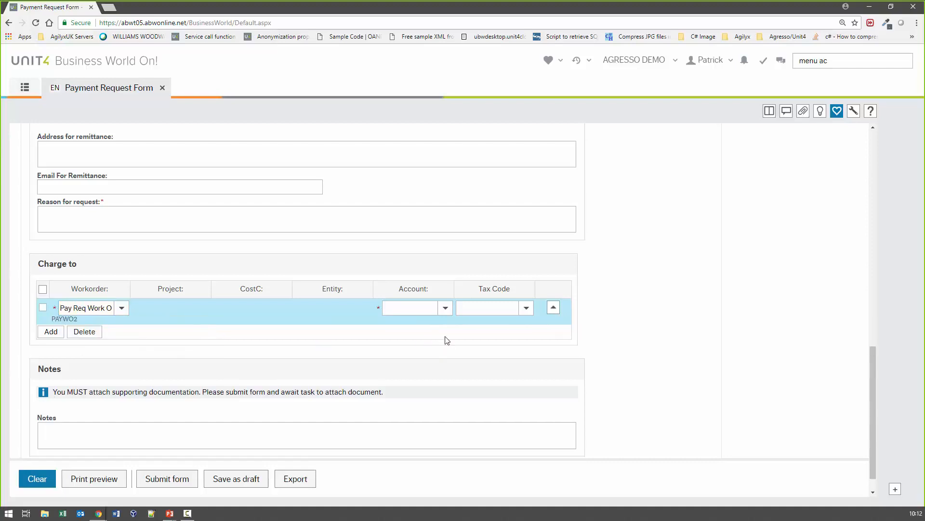
click(450, 311)
click(433, 322)
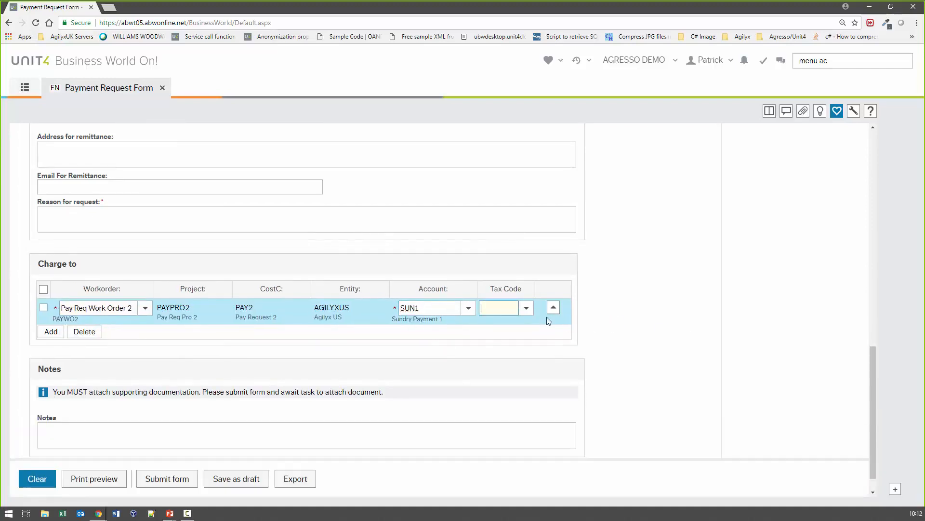
click(527, 309)
click(502, 321)
scroll(340, 299, up, 2)
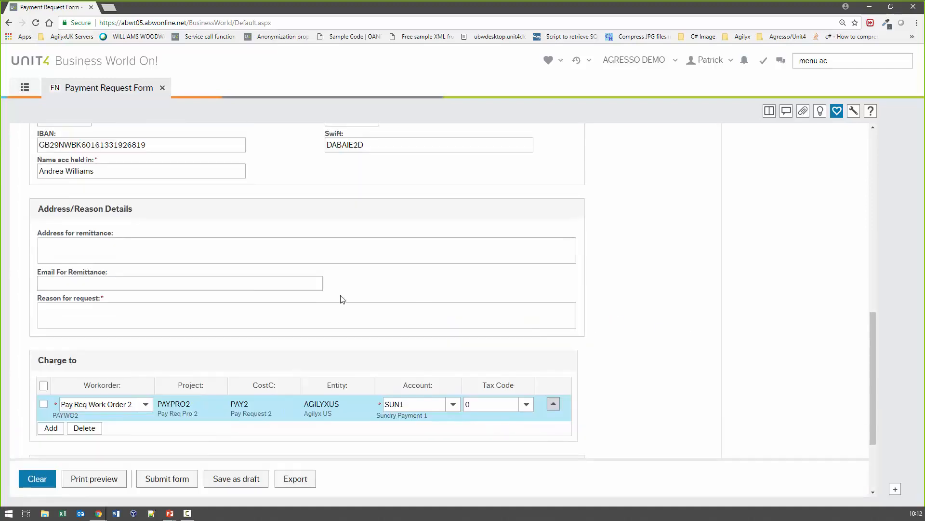
Step: Enter Need cash as the reason for request in Address/Reason Details
click(147, 284)
click(142, 310)
text(N)
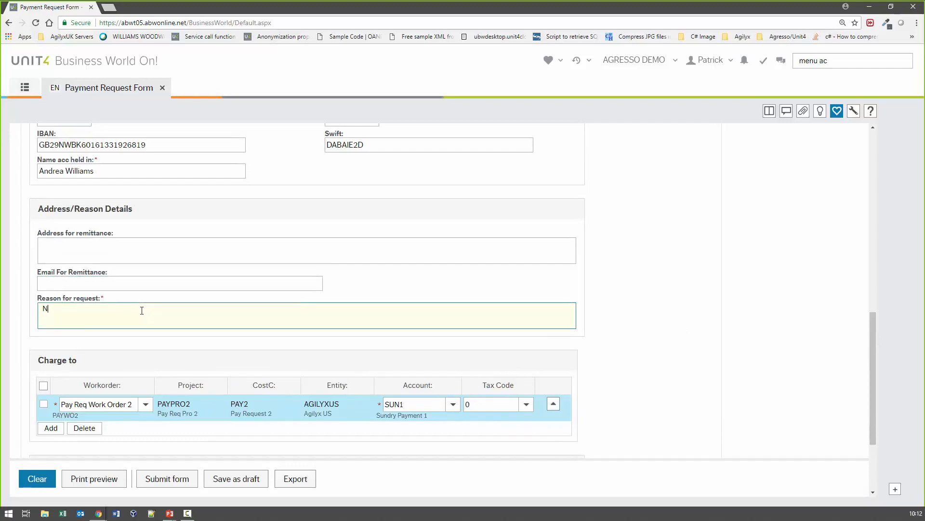
text(eed cash)
key(Tab)
Step: Set the Date Required in Header Details to 7/31/2018
scroll(142, 309, up, 3)
scroll(145, 227, up, 3)
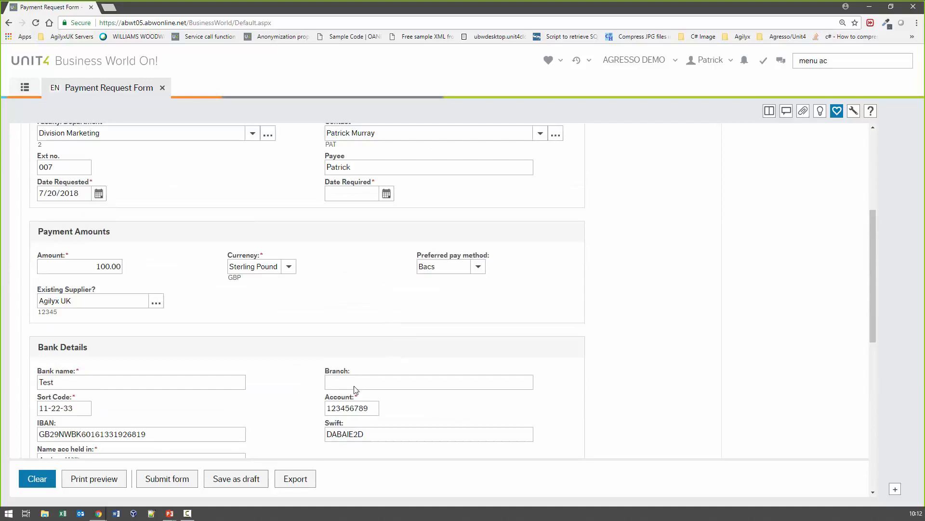
scroll(120, 238, up, 1)
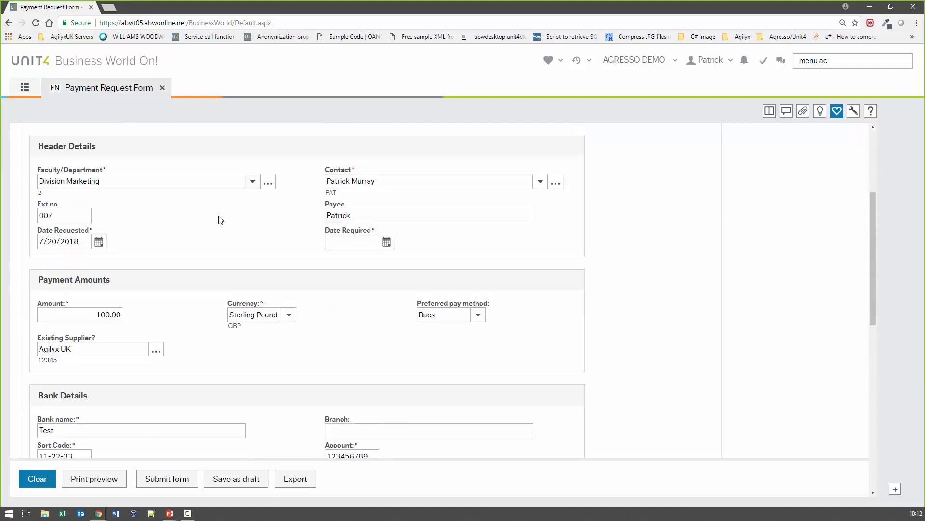
click(387, 241)
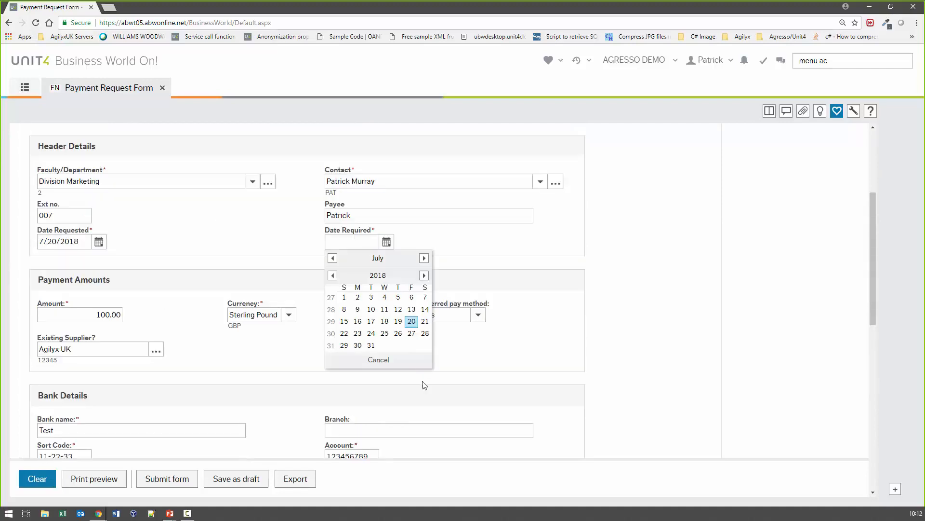
click(371, 345)
Step: Try to submit the payment request with the form description left empty
scroll(571, 333, down, 5)
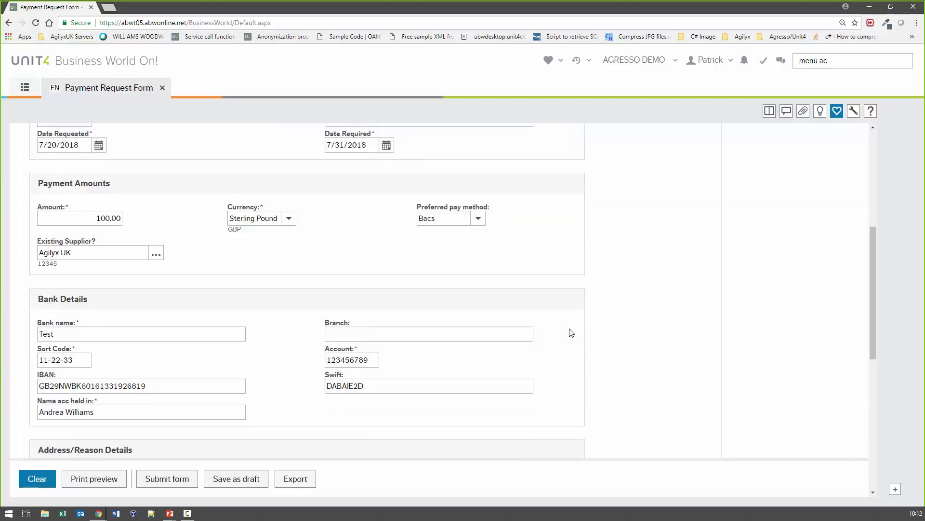
scroll(571, 333, down, 1)
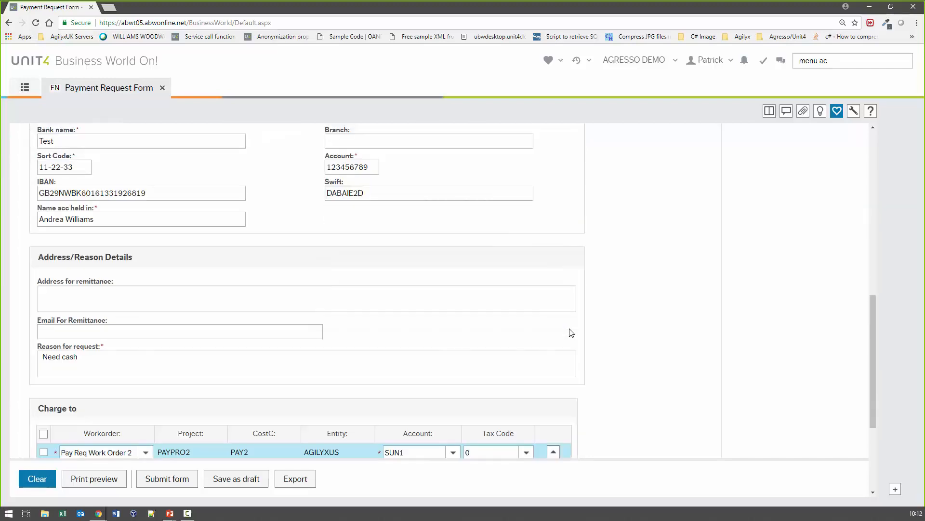
scroll(571, 333, down, 4)
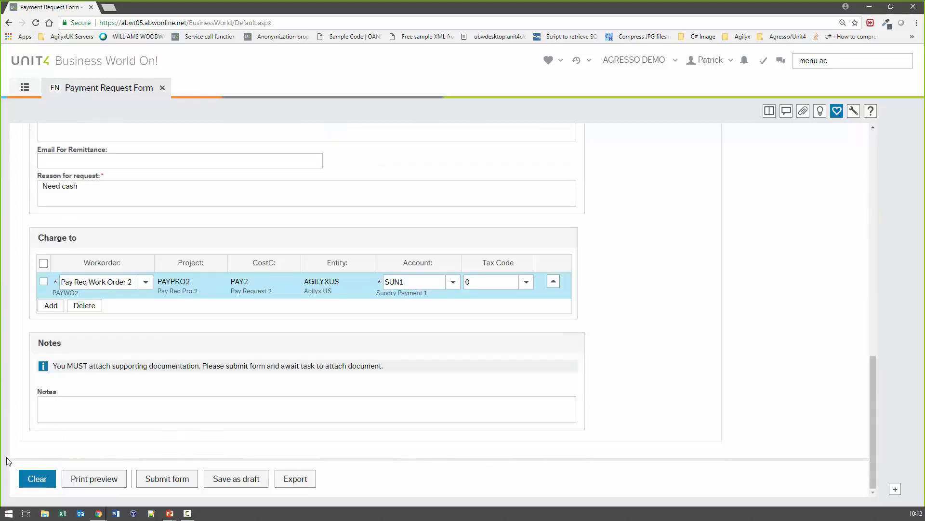
click(168, 479)
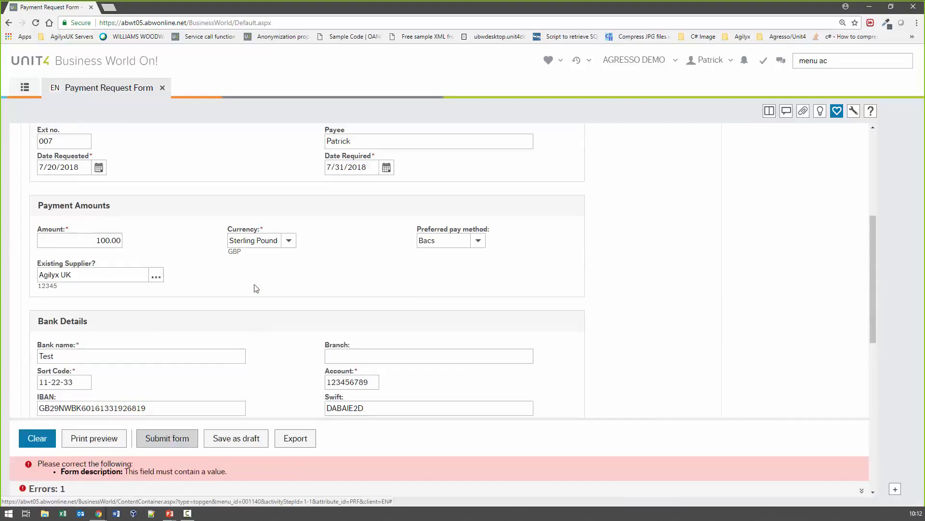
Step: Set the form description to Test Form and submit the payment request, closing the form once it is saved
click(58, 233)
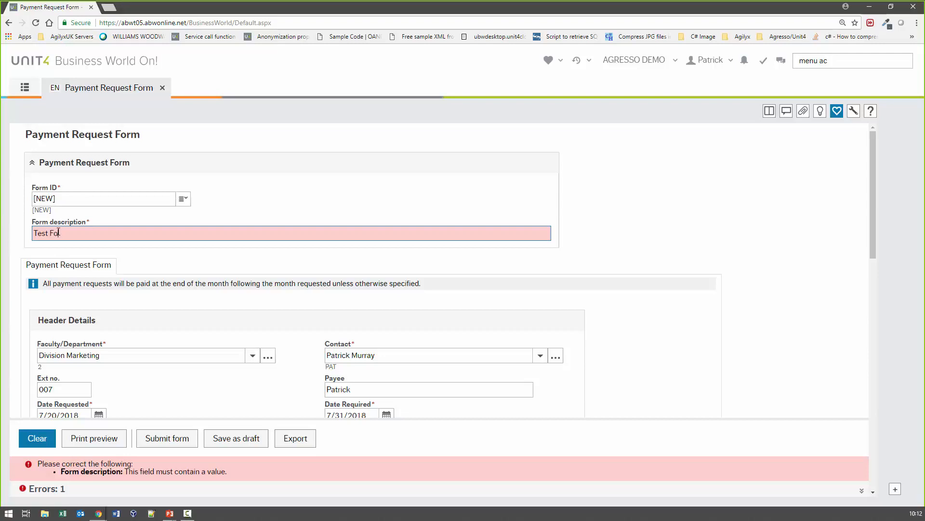
key(Tab)
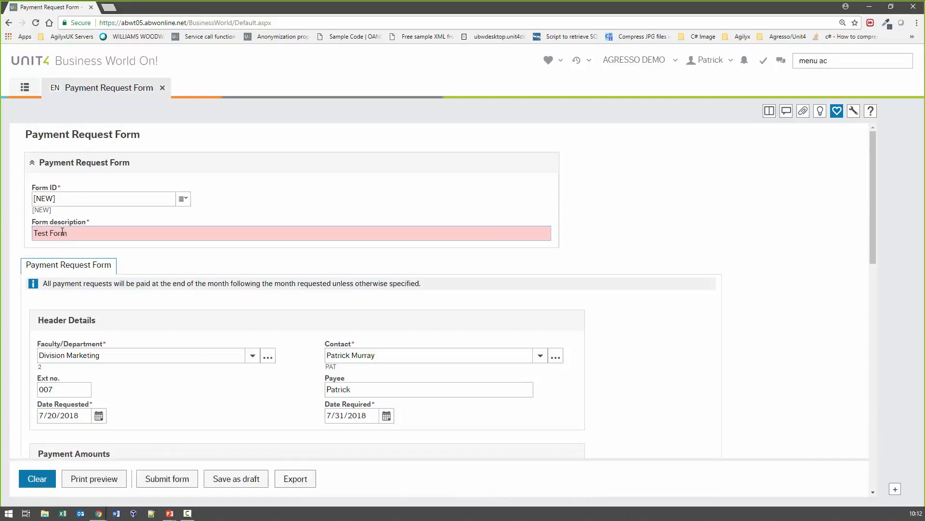
click(175, 478)
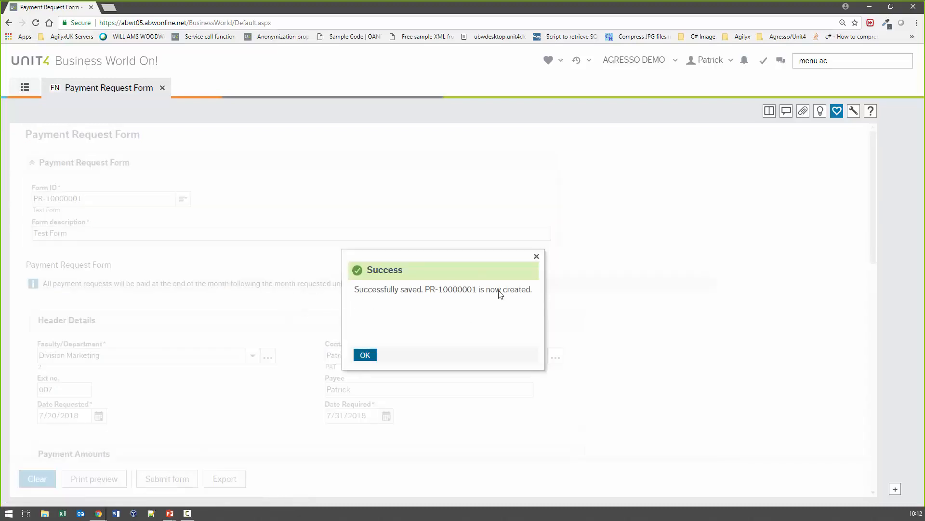
drag(477, 290, 425, 290)
click(364, 356)
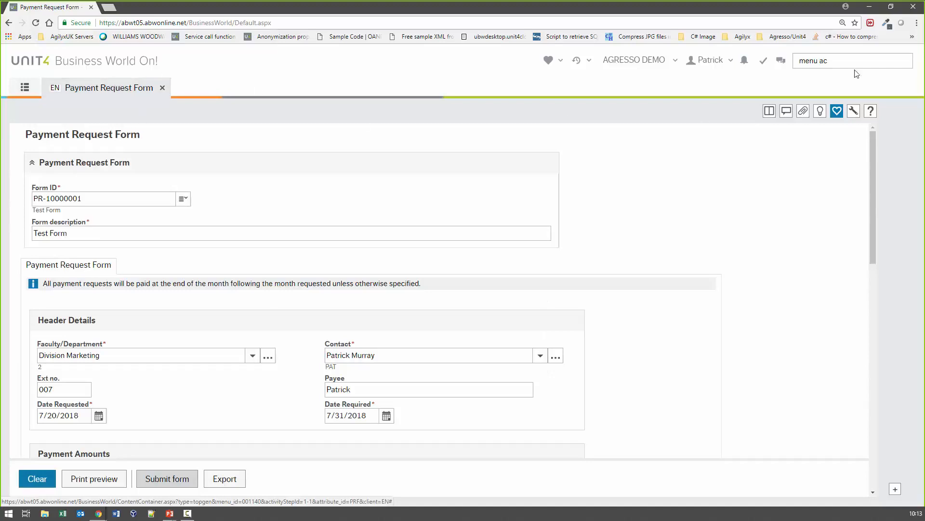
click(163, 87)
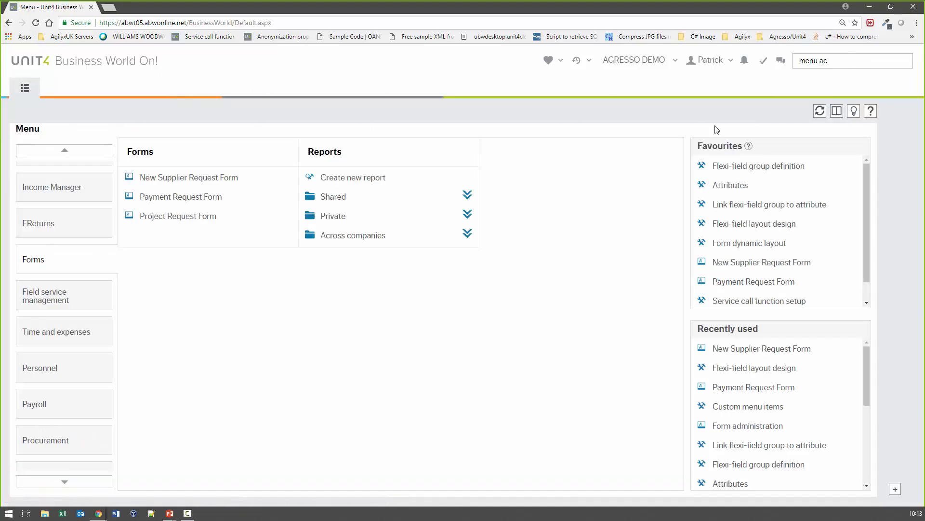
Step: Find the Process definition screen and open the Payment Request Form process from the Forms folder
click(852, 61)
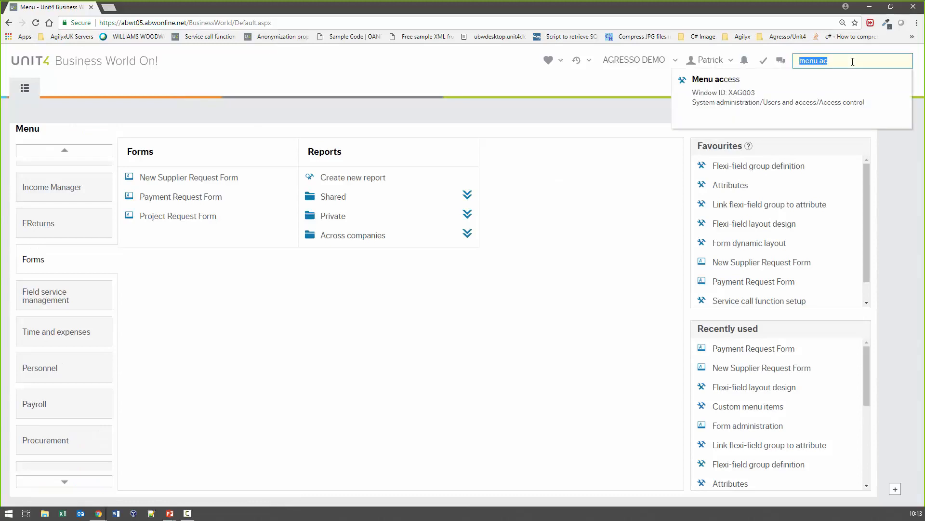
text(proces)
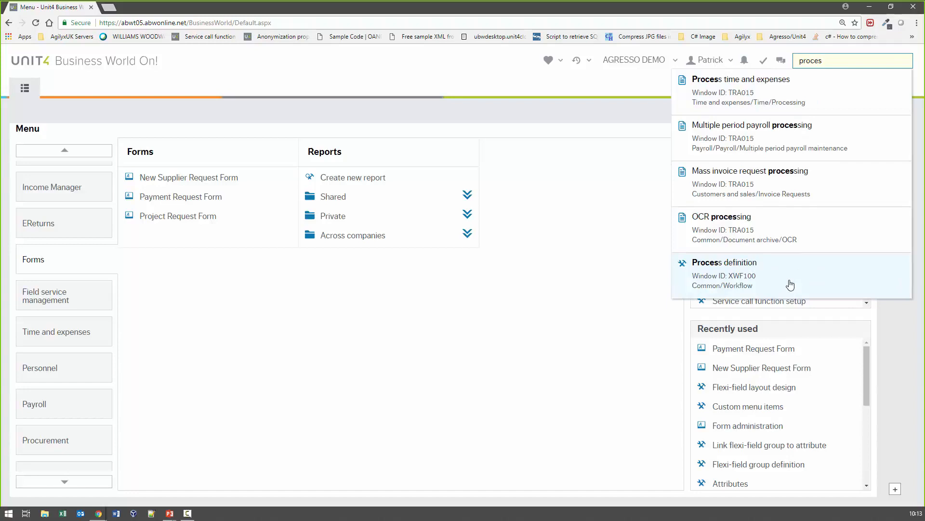
click(790, 282)
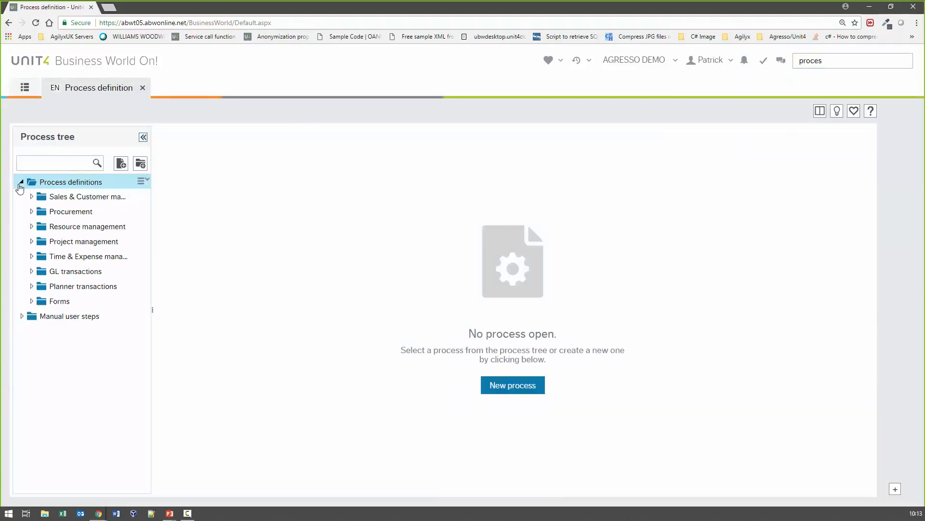
click(32, 300)
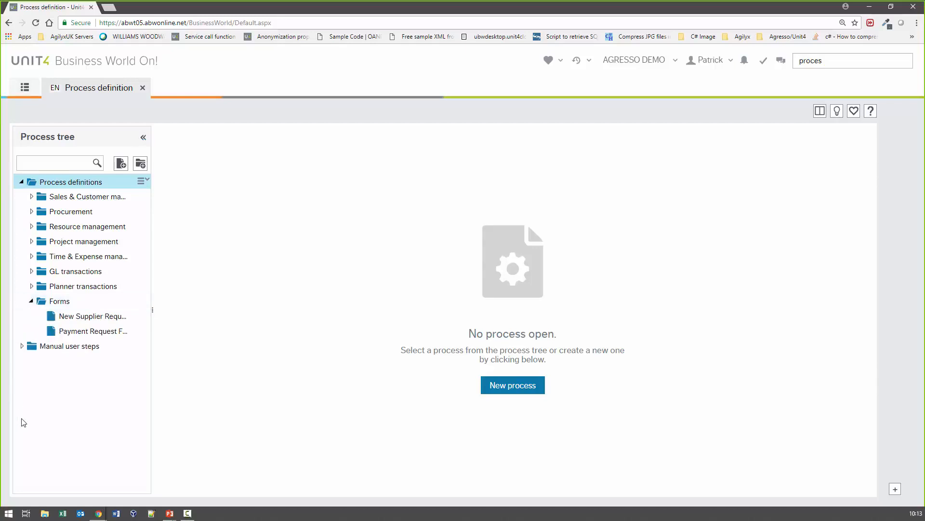
click(95, 333)
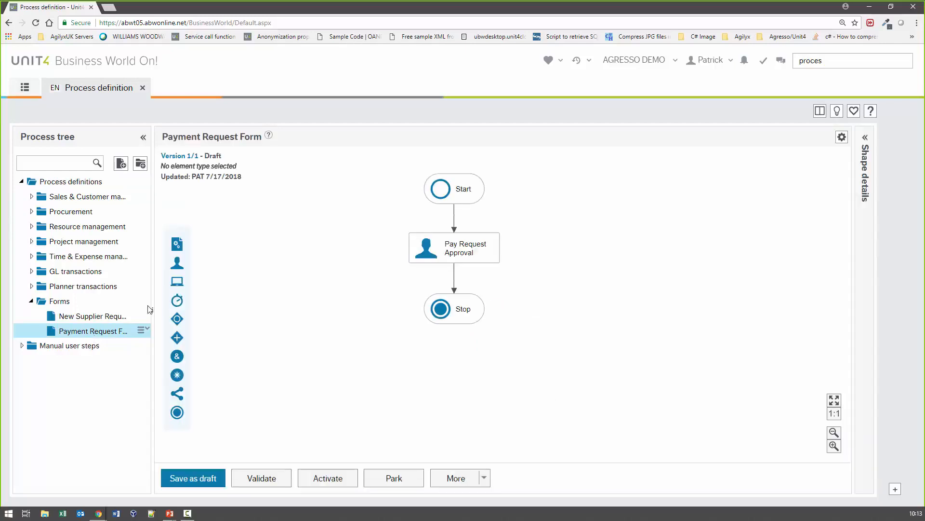
Step: Open the New Supplier Request process with its whole diagram in view and inspect the Create Supplier step
click(93, 317)
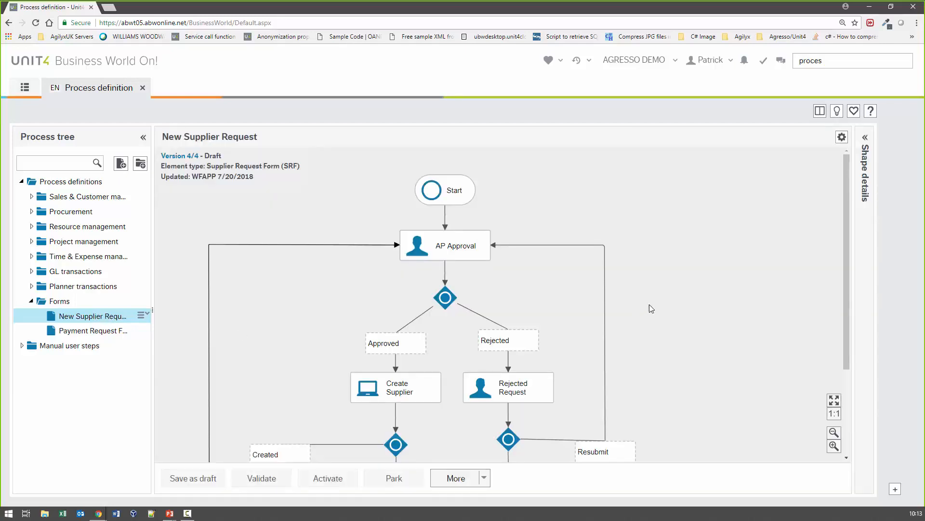
click(834, 400)
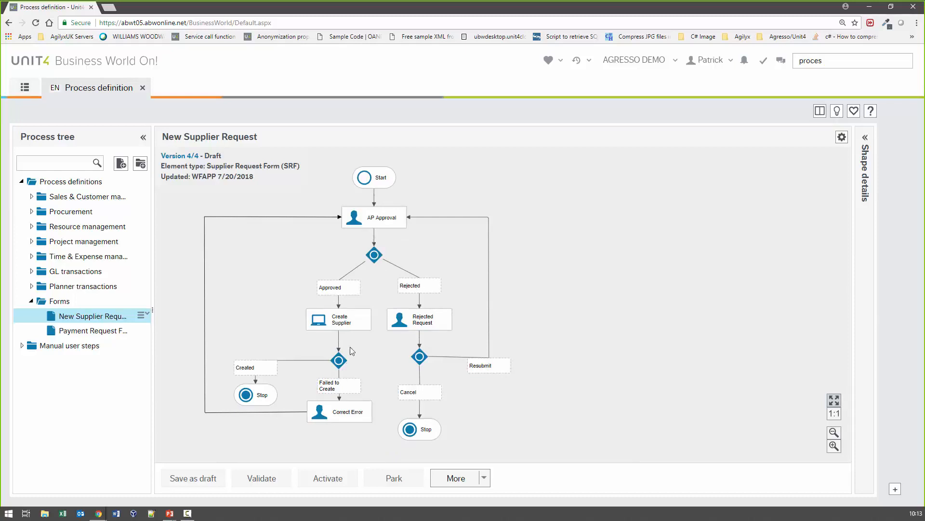
click(326, 326)
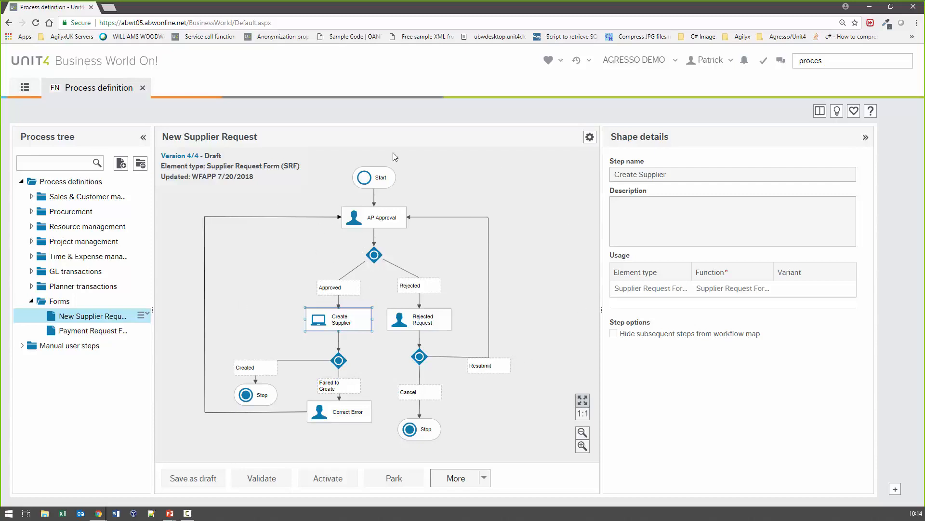
Step: Examine the AP Approval step's setup, actions, deadlines and options, and close the process definition
click(371, 217)
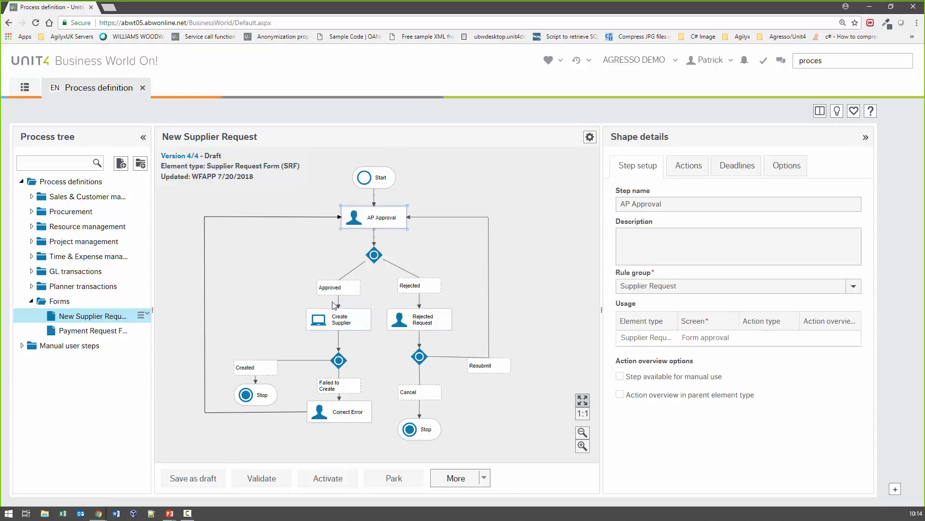
click(689, 166)
click(635, 166)
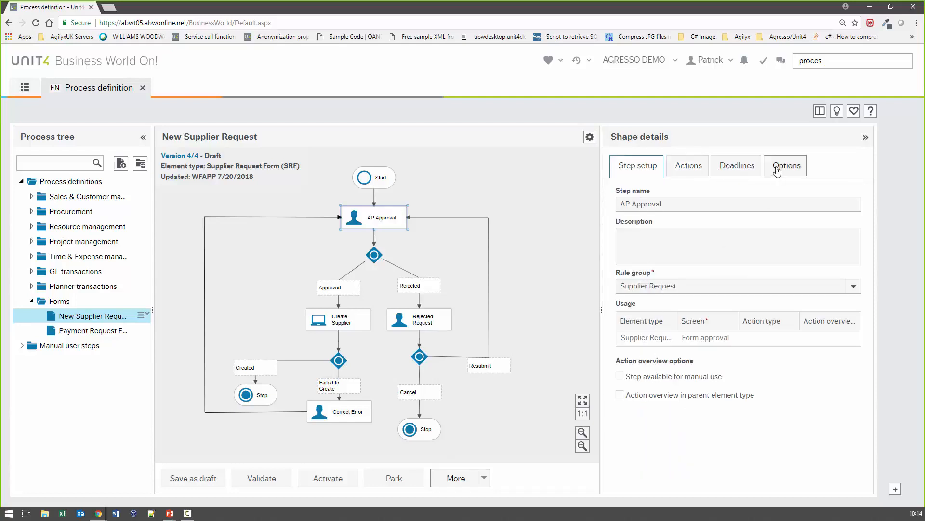
click(693, 171)
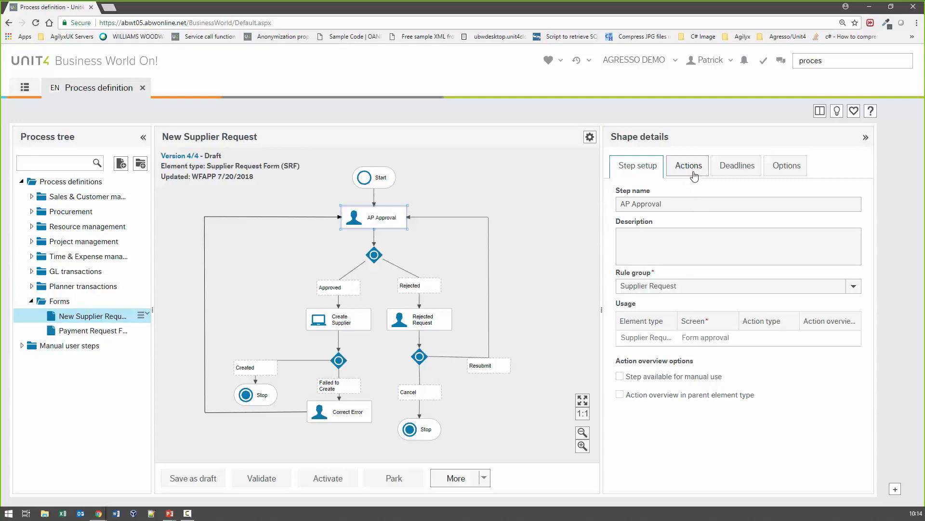
scroll(711, 390, down, 2)
scroll(811, 432, up, 2)
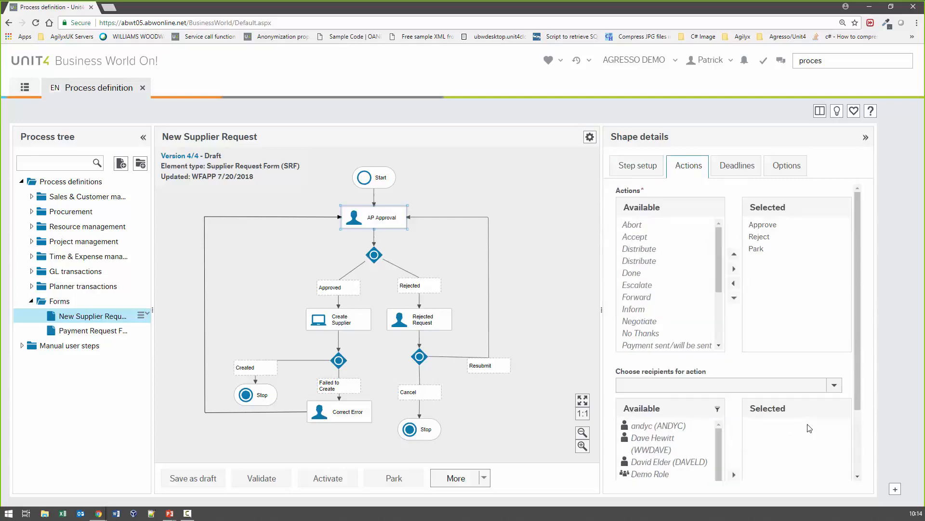
click(739, 169)
click(785, 167)
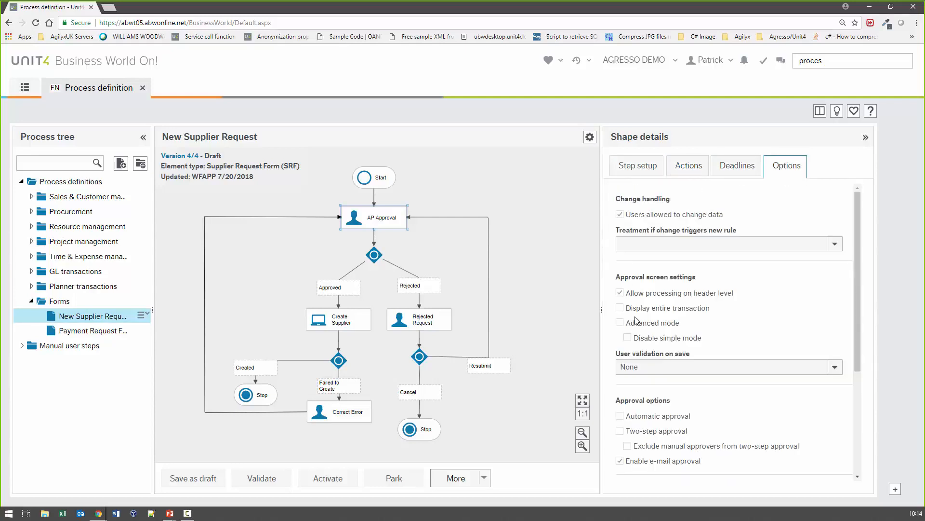
scroll(674, 384, down, 3)
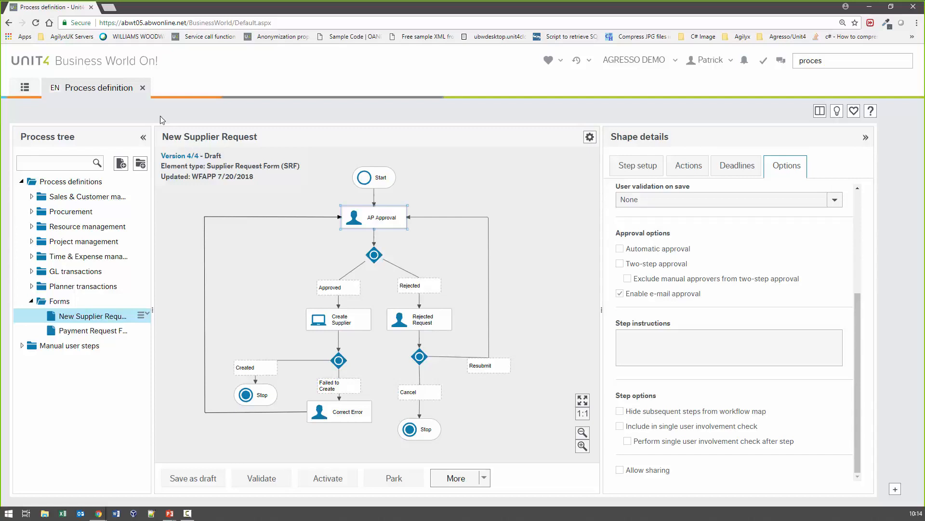
click(142, 88)
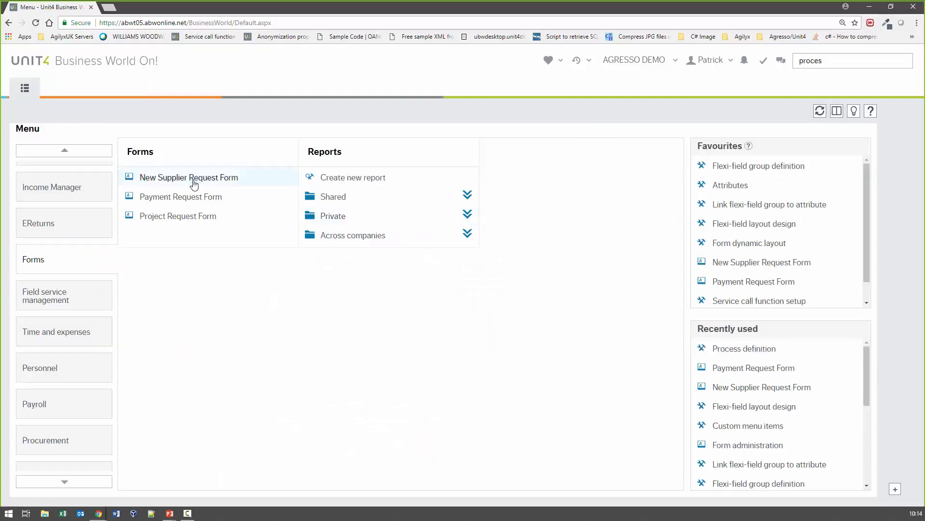
Step: Open a new Project Request Form and enter Test as its form description
click(193, 219)
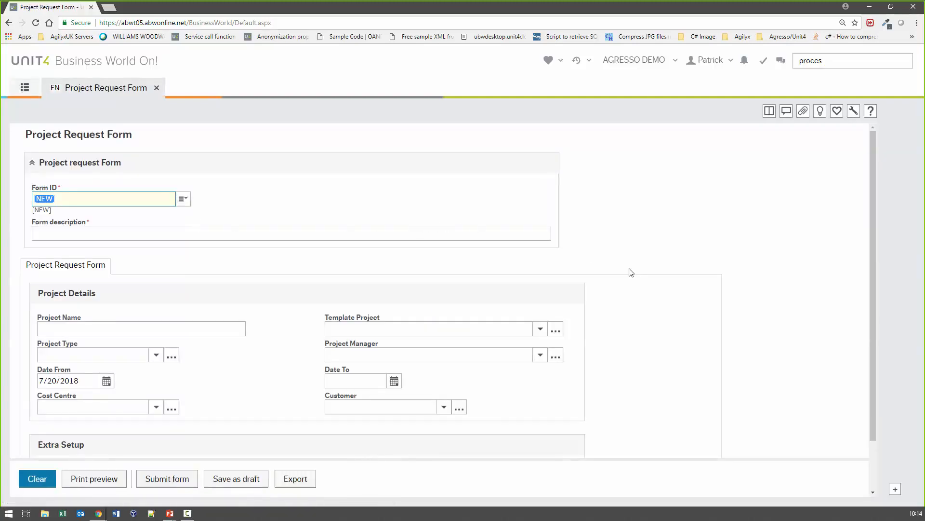
click(95, 330)
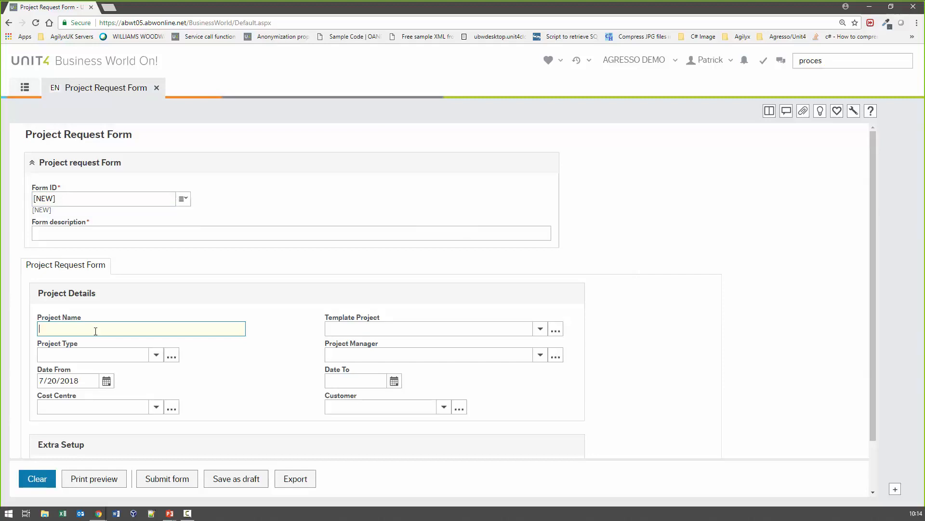
click(74, 230)
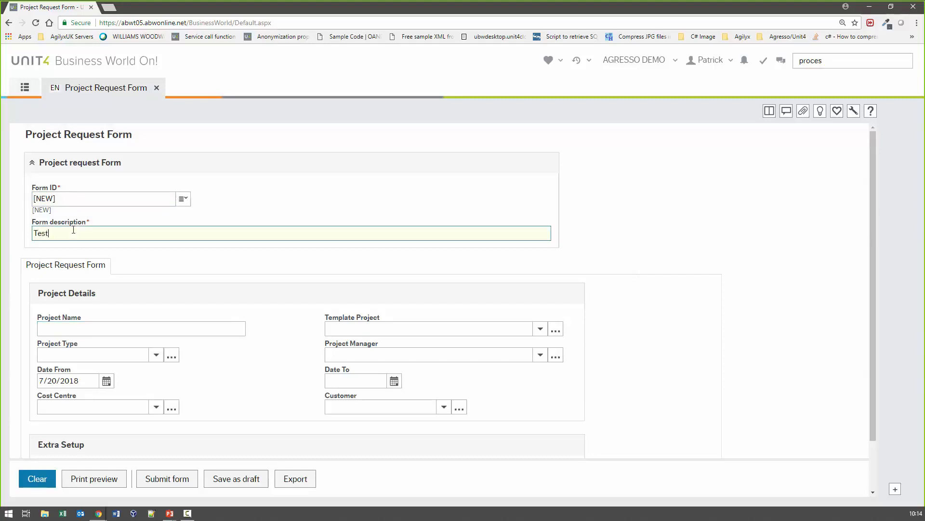
Step: Enter Test Project as the project name and choose Pay Req Pro 2 as the template project
click(95, 327)
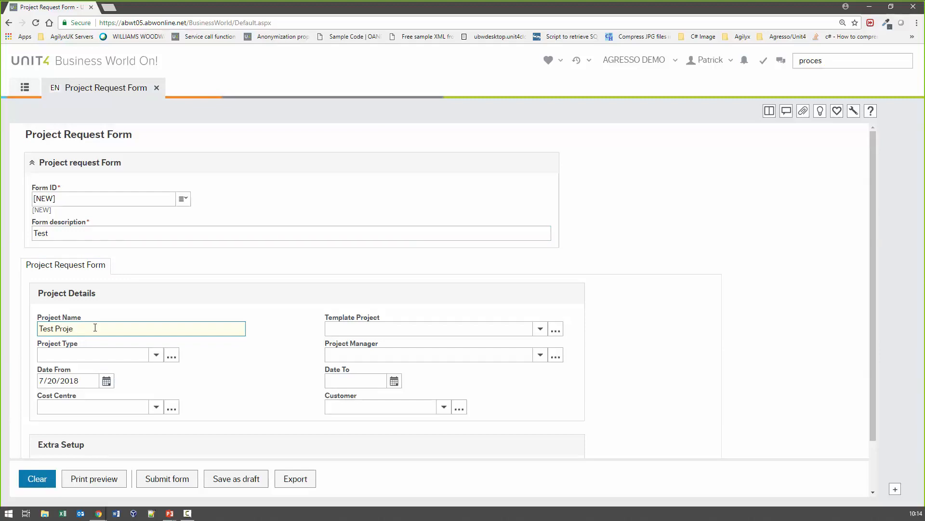
text(Test Project)
key(Tab)
scroll(236, 338, down, 2)
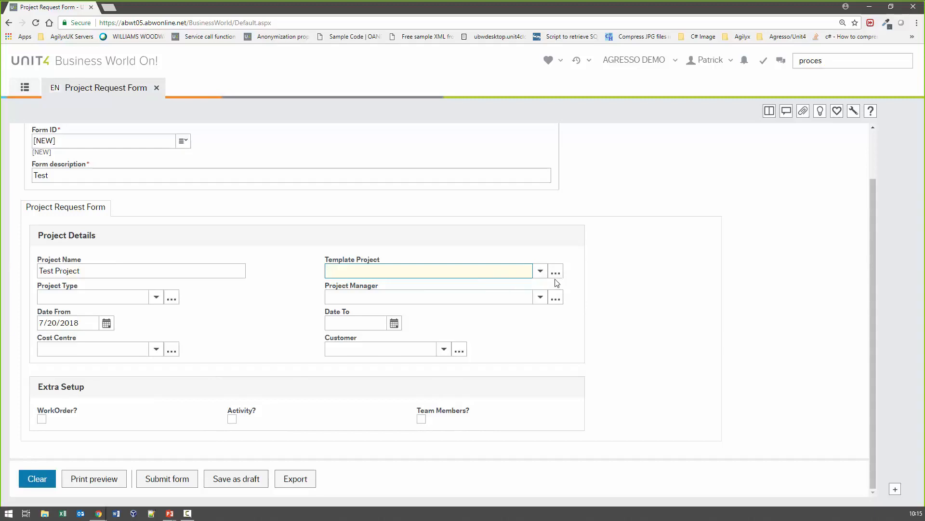
click(539, 272)
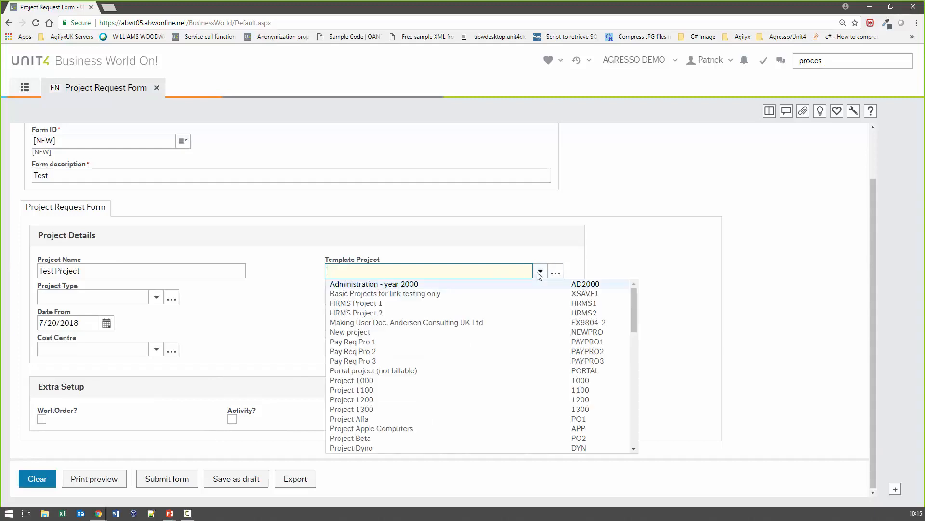
click(389, 351)
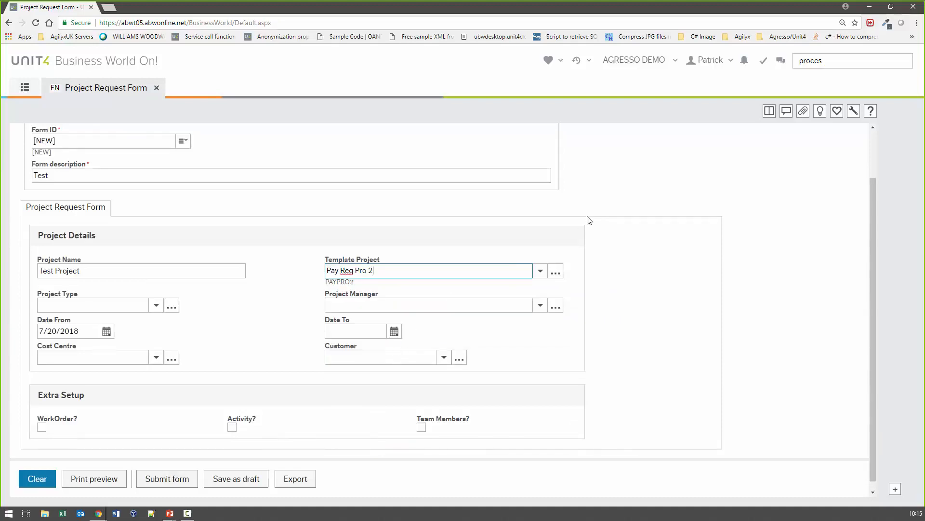
Step: Accept the template project so its details fill the form, and look through the available cost centres without changing the selection
key(Tab)
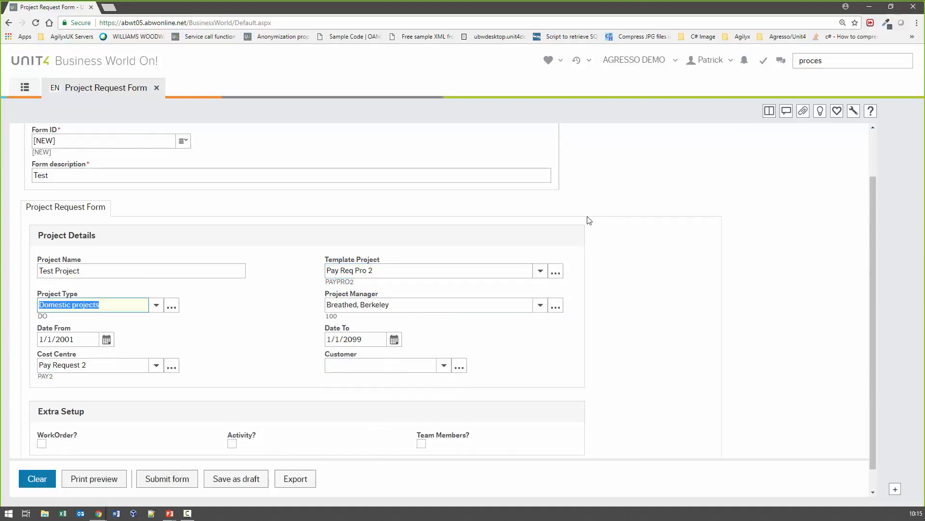
scroll(448, 357, down, 1)
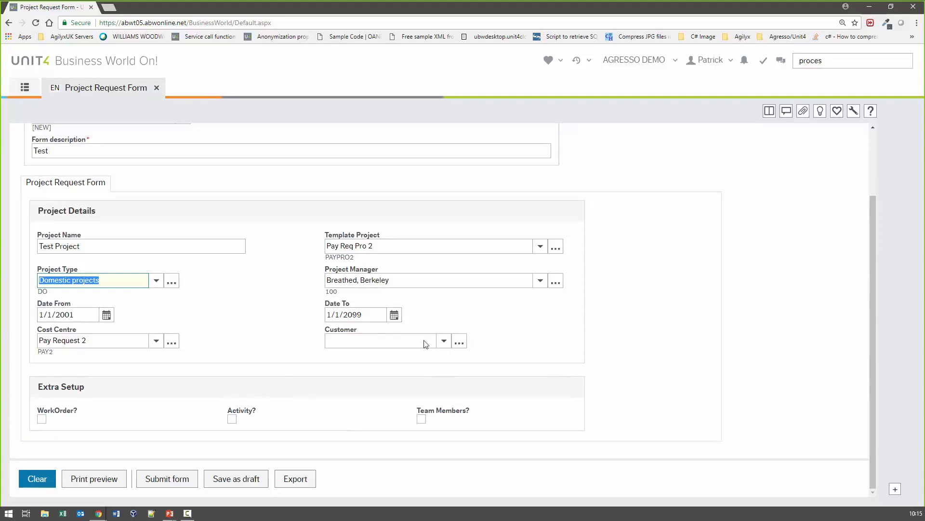
click(156, 341)
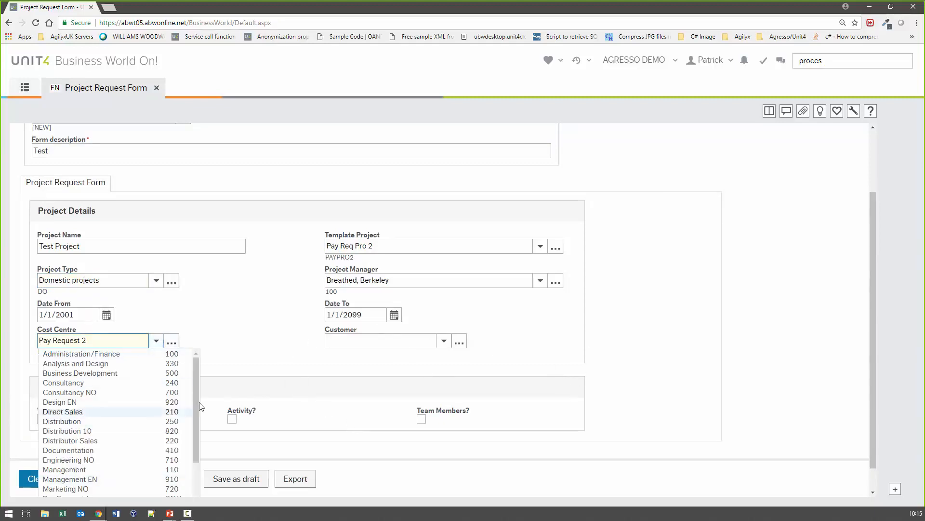
click(203, 331)
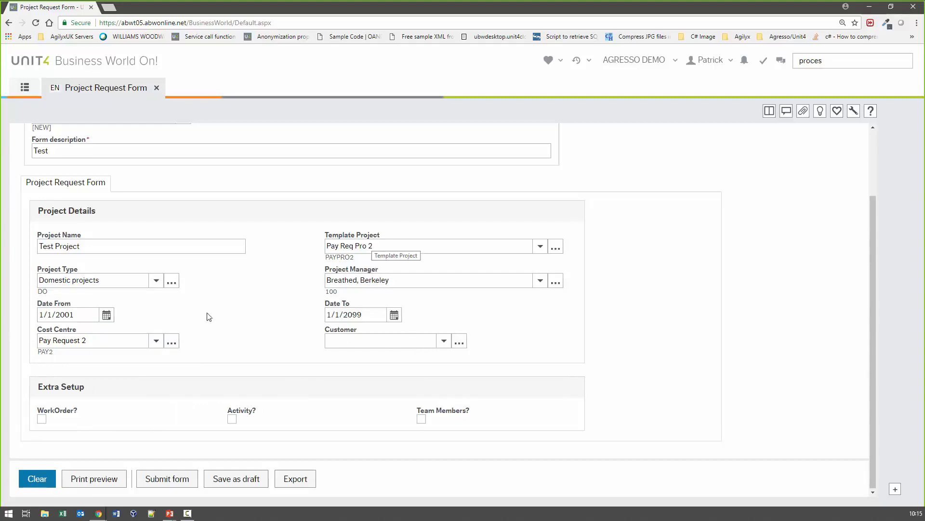
Step: Enable the WorkOrder, Activity and Team Members options in the form's Extra Setup section
click(41, 419)
scroll(326, 374, down, 2)
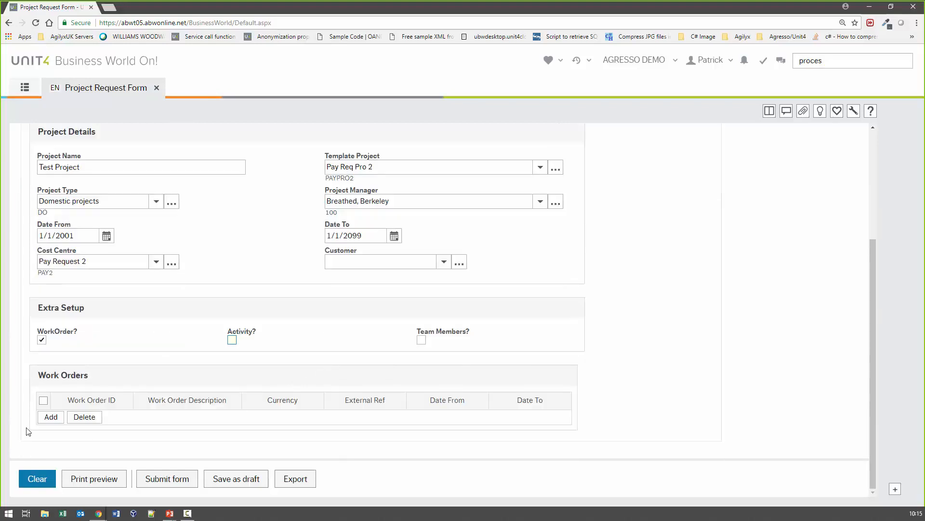
click(233, 340)
scroll(193, 366, down, 2)
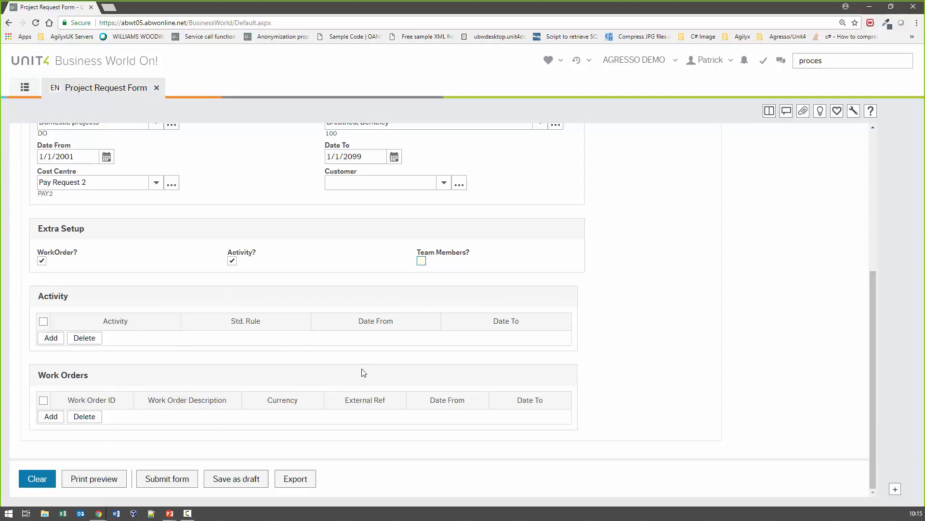
scroll(364, 372, up, 4)
scroll(364, 373, down, 1)
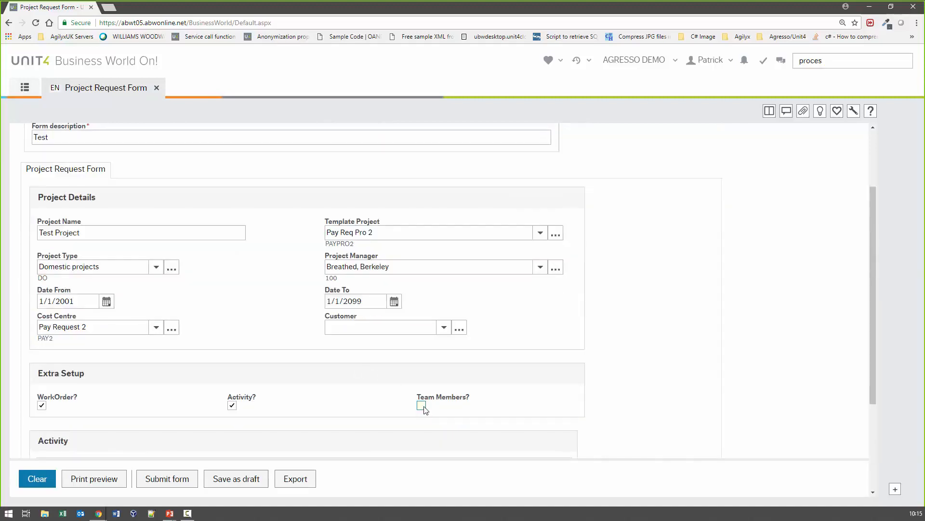
scroll(414, 411, down, 3)
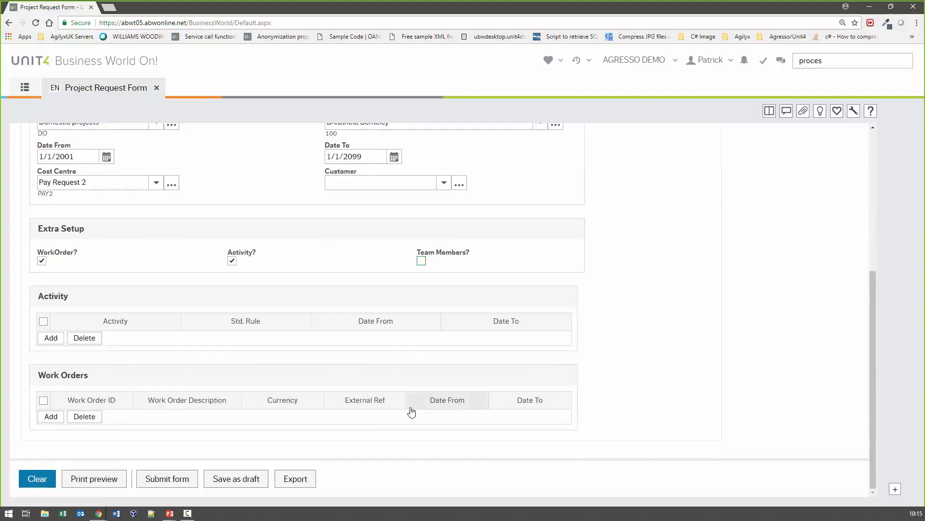
scroll(388, 429, up, 3)
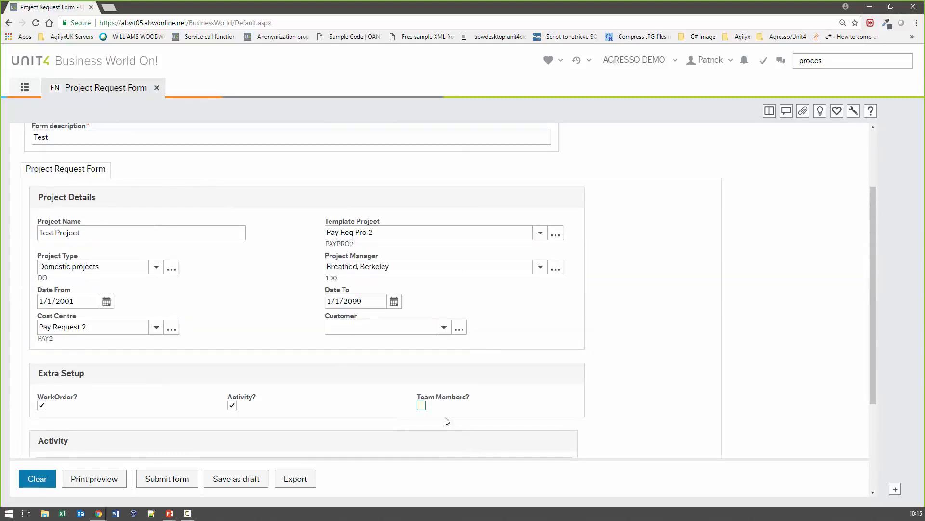
click(422, 406)
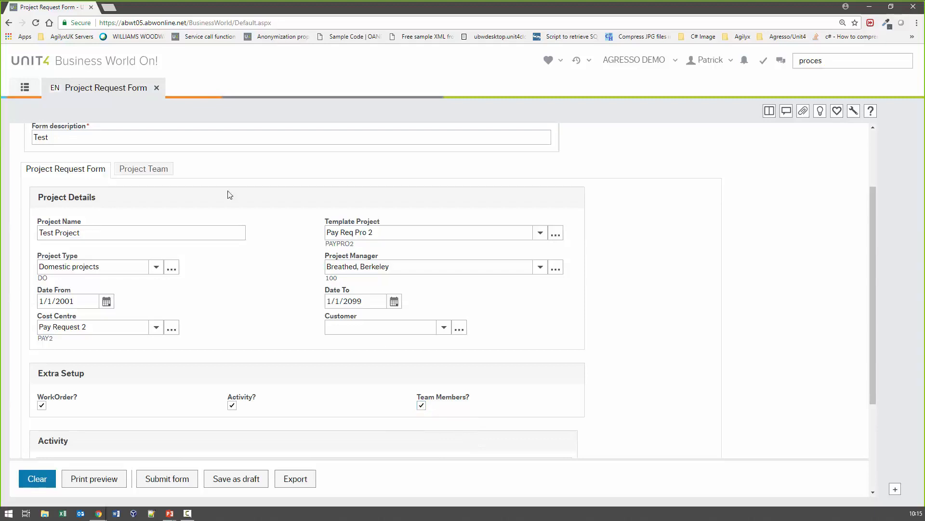
Step: Add a row to the Project Team, choose an employee as team member and set the division to Product
click(125, 171)
click(50, 335)
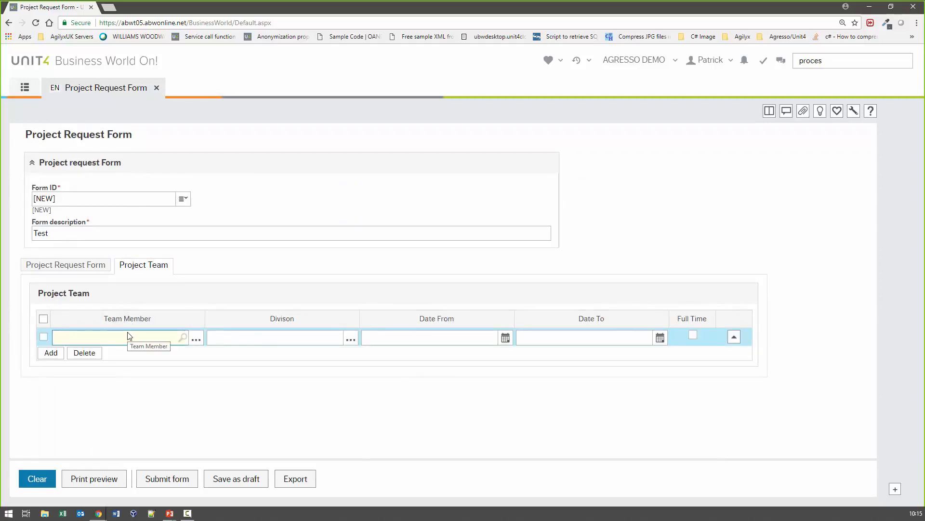
click(128, 335)
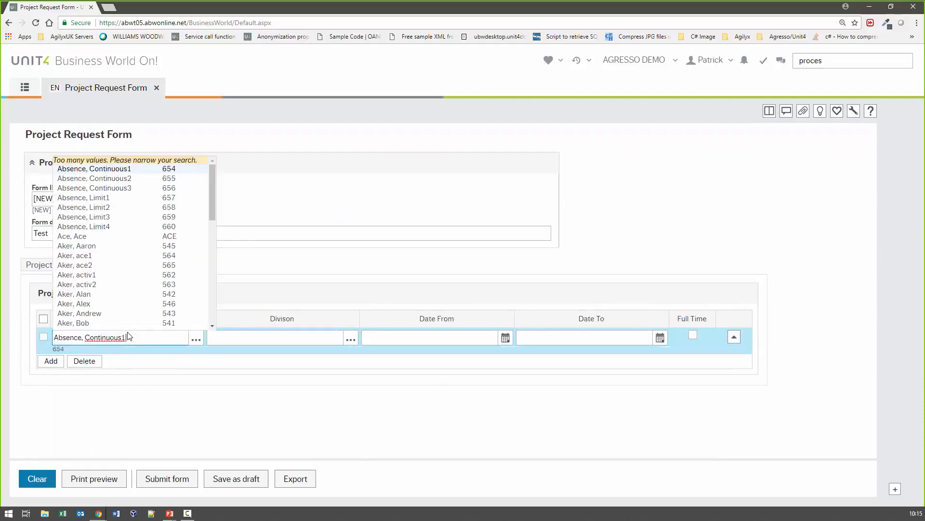
click(100, 265)
click(323, 345)
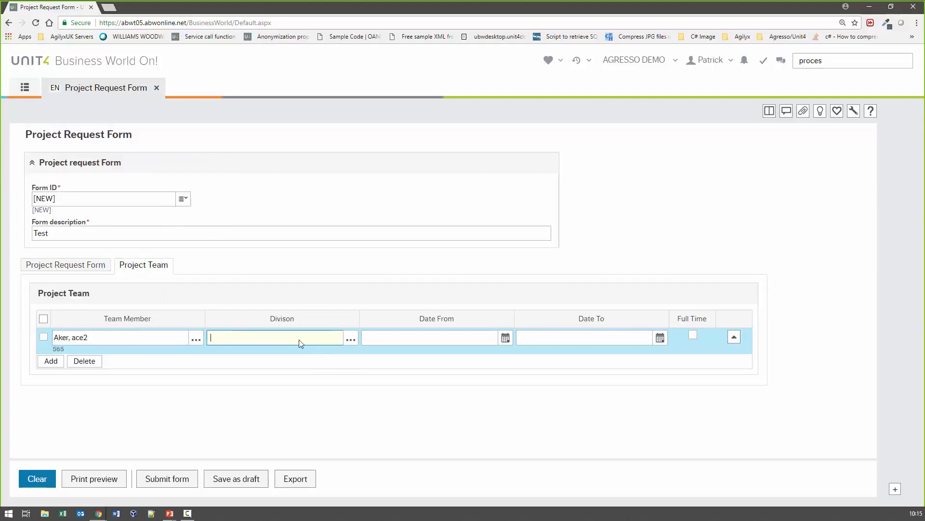
click(274, 372)
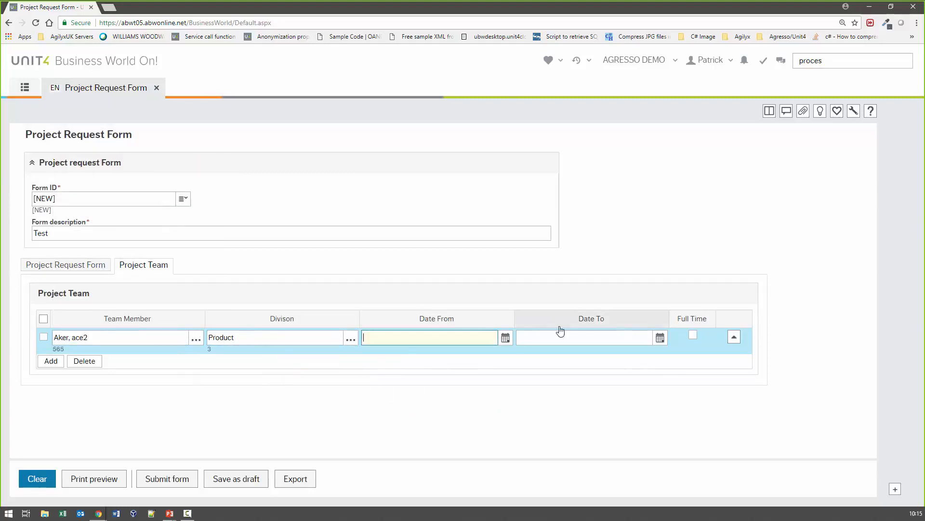
Step: Return to the request's main project details, review its sections, and close the Project Request Form
click(66, 265)
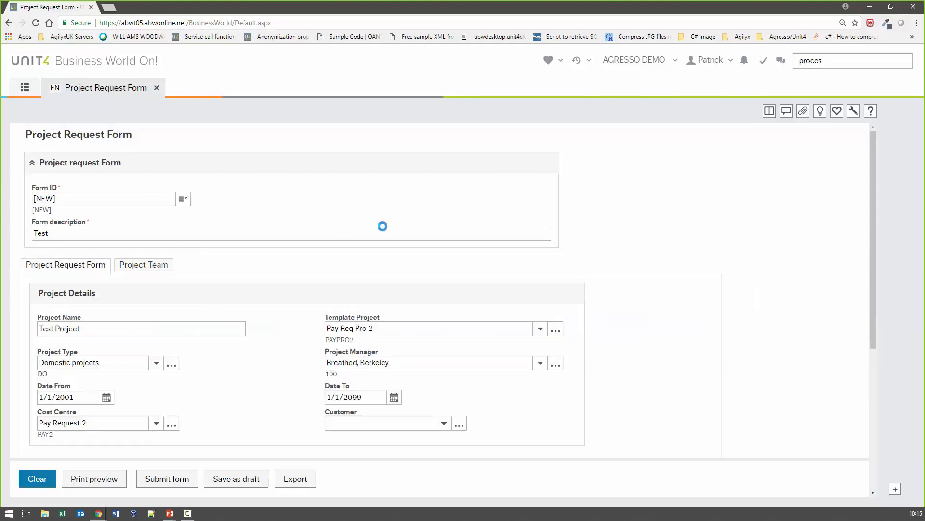
scroll(382, 226, down, 5)
scroll(385, 230, up, 5)
click(156, 87)
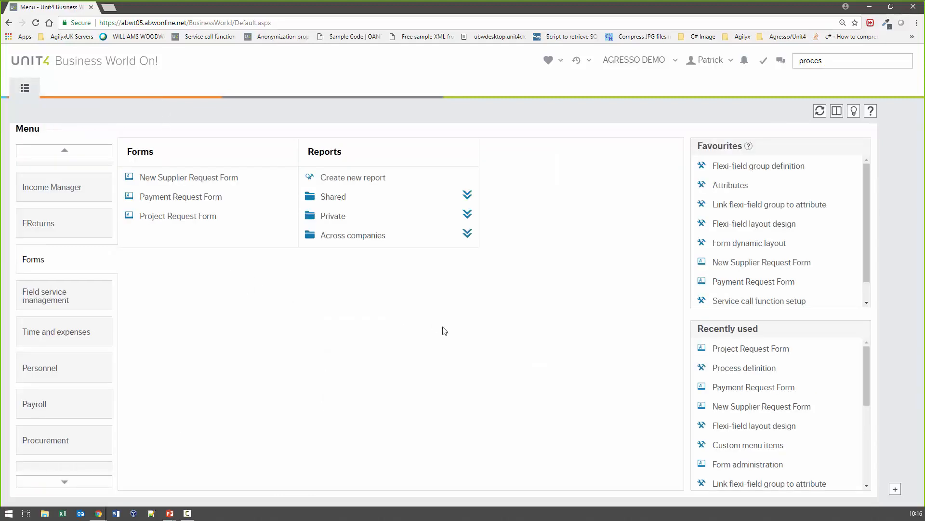
Step: Open the Form dynamic layout setup and load the rules for Project request Form (PROJREQ)
scroll(816, 280, down, 1)
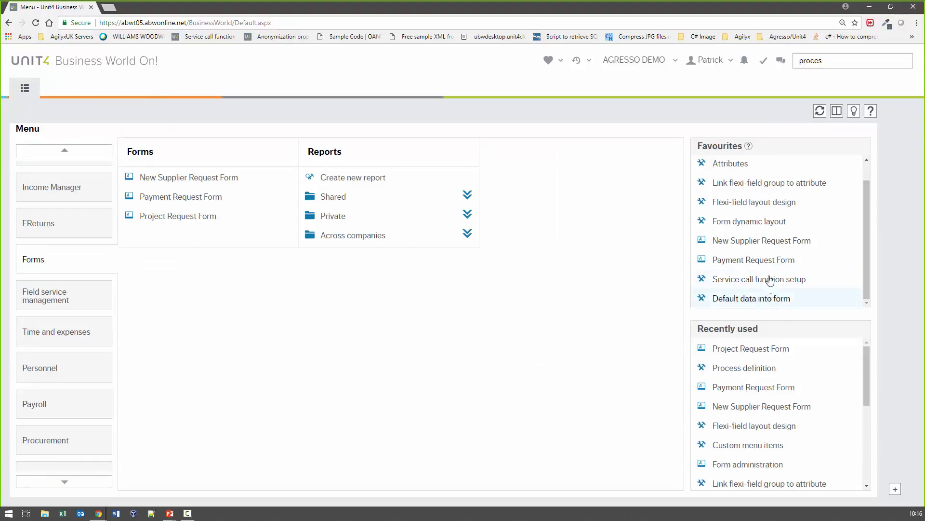
click(757, 223)
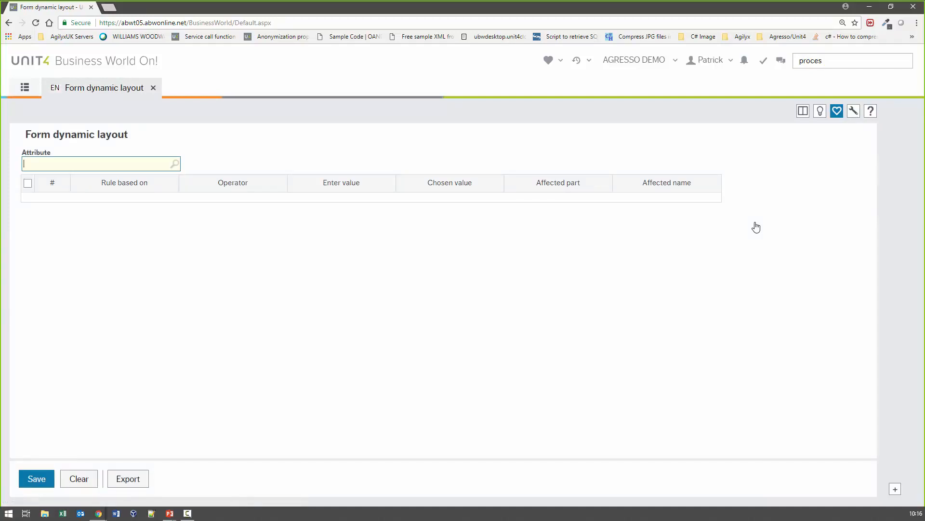
text(pr)
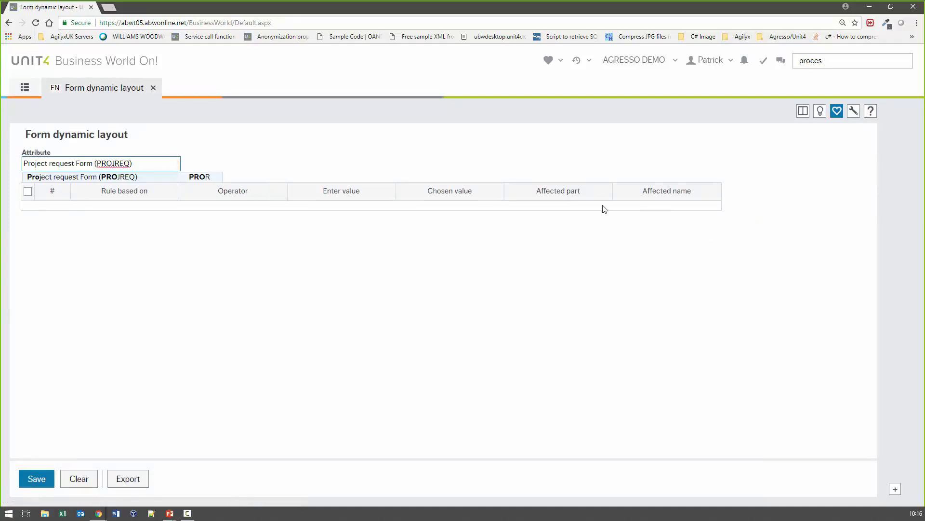
click(139, 178)
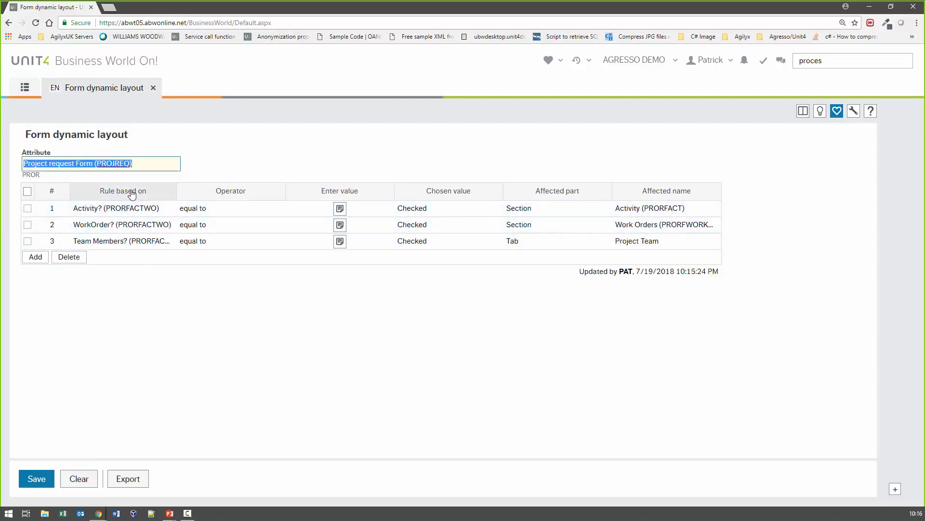
Step: Examine the Activity rule's operator, its trigger value and the choices for the affected part, leaving the rule as it is
click(140, 208)
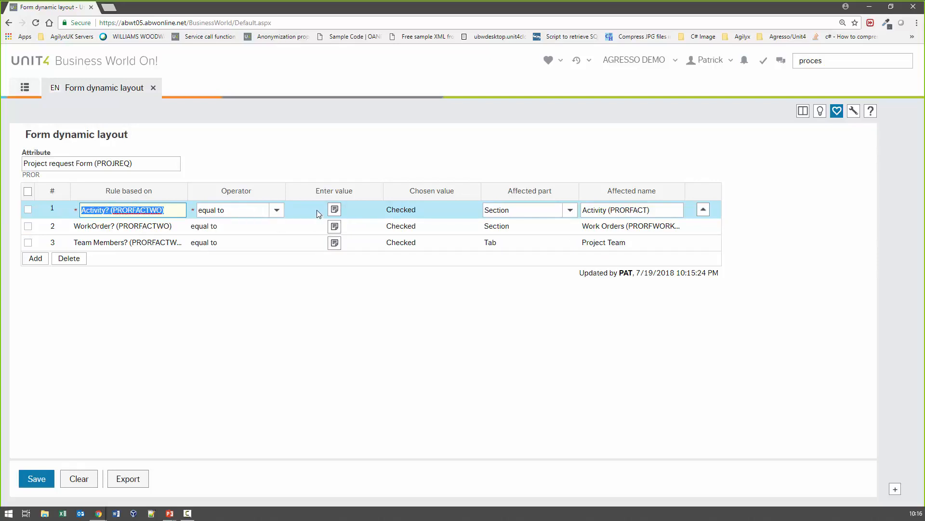
key(Tab)
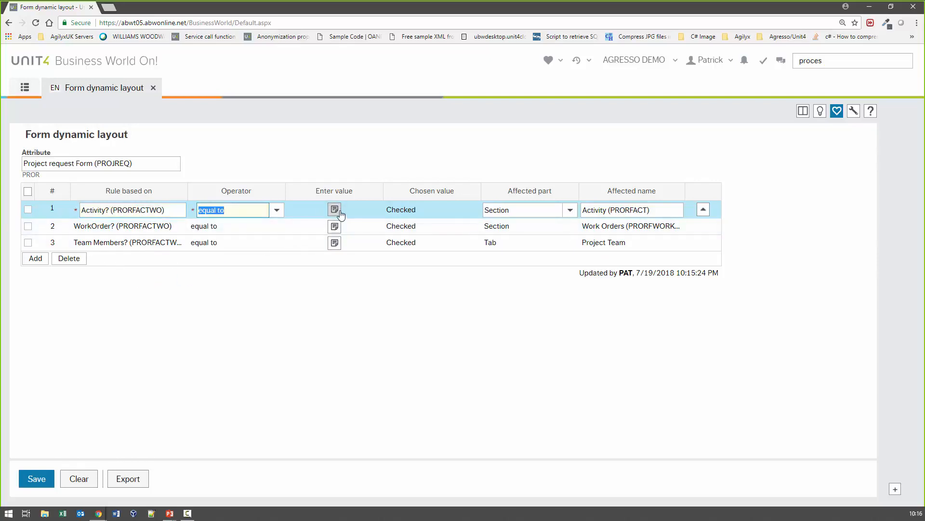
click(336, 209)
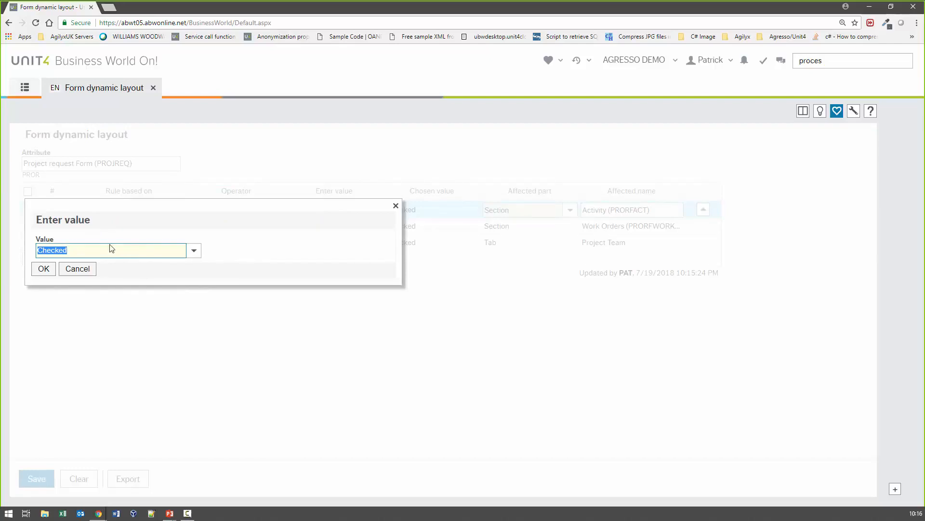
click(43, 269)
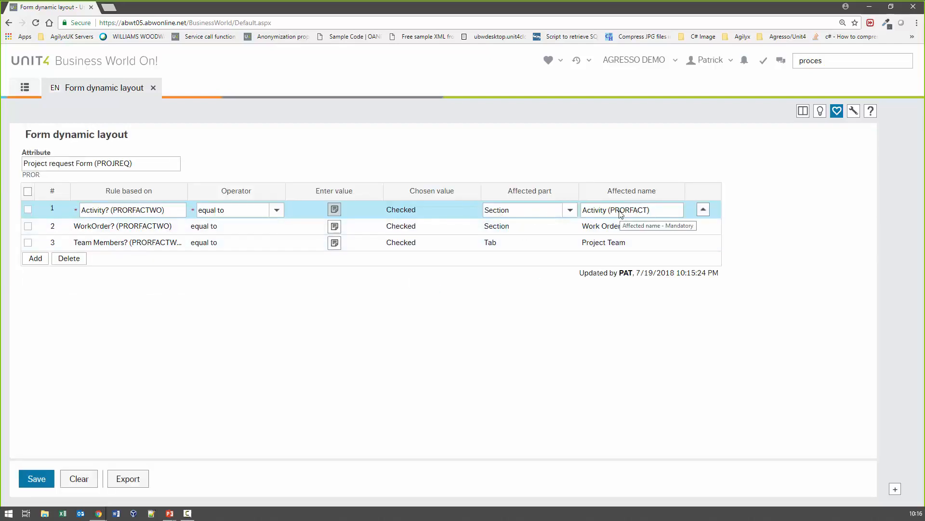
click(570, 210)
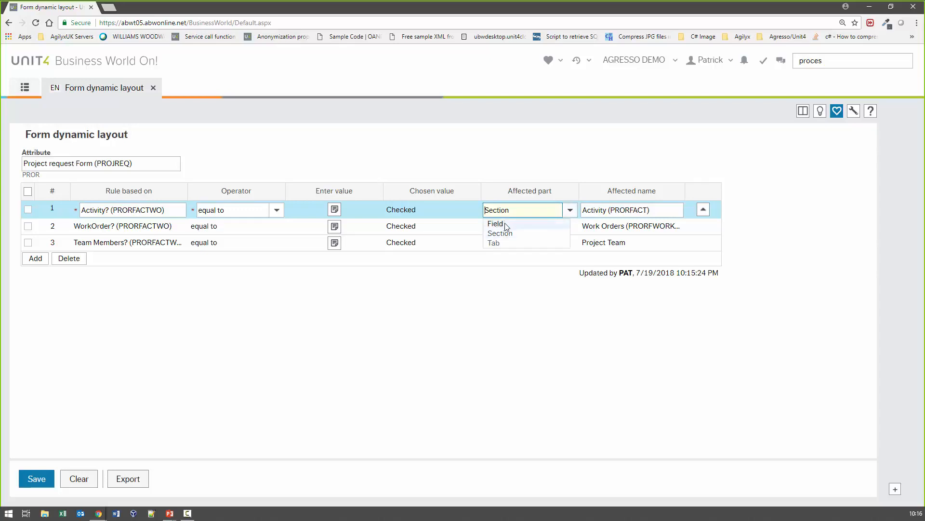
click(550, 279)
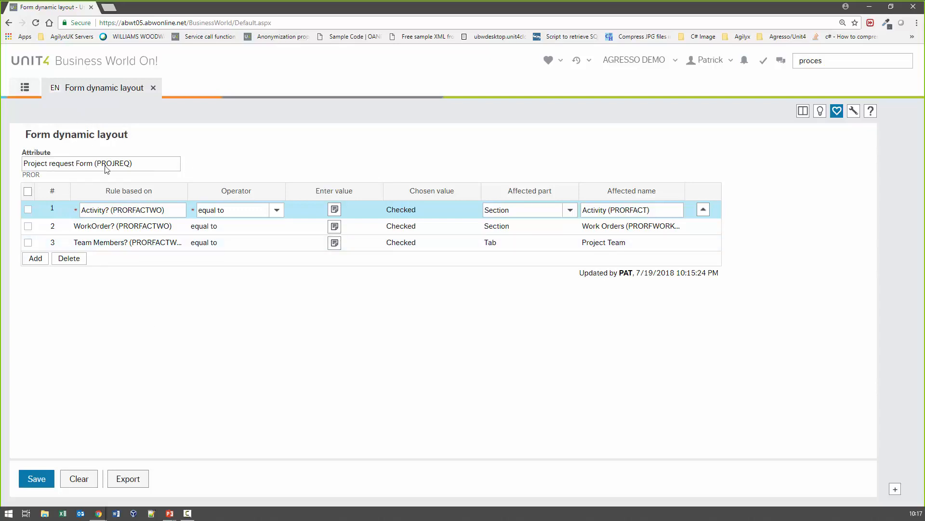
click(145, 165)
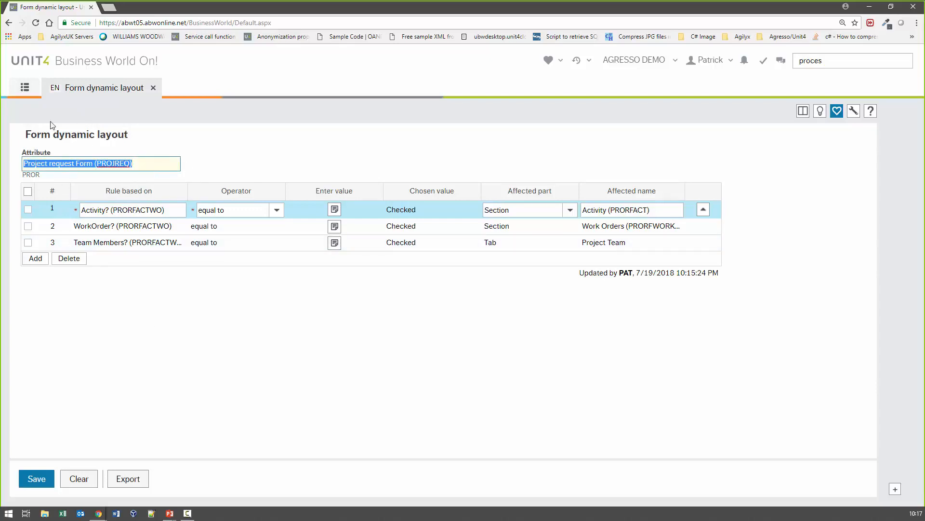
Step: Open Default data into form and load the setup for Supplier Request Form (SUPPREQ) with the object Suppliers (Used)
click(24, 88)
click(843, 59)
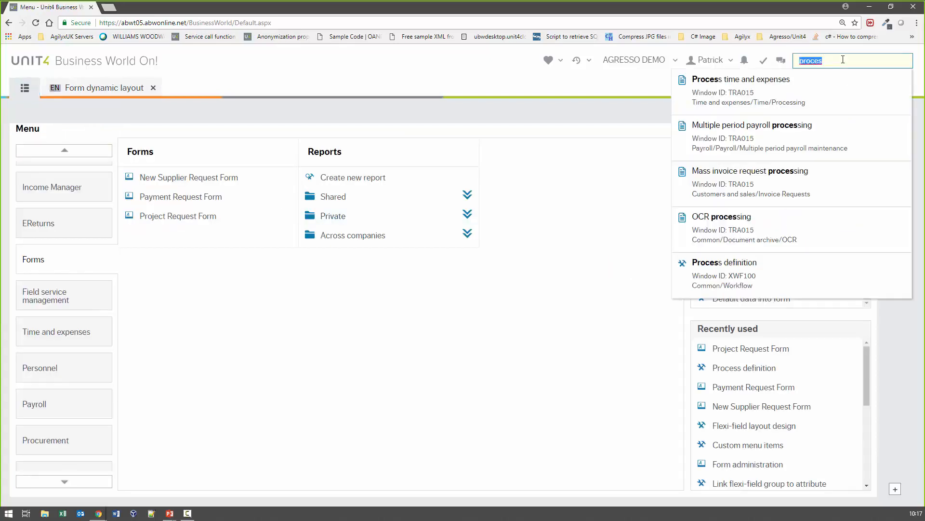
click(576, 320)
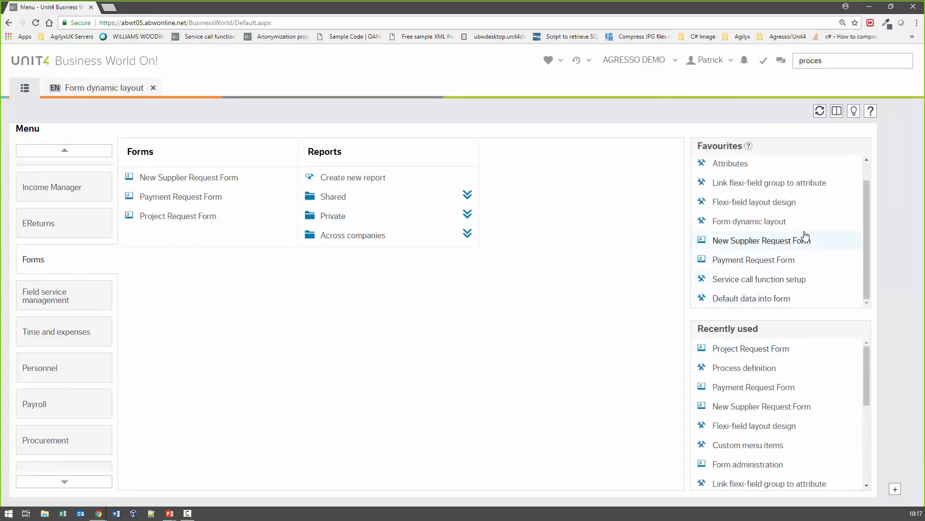
click(771, 299)
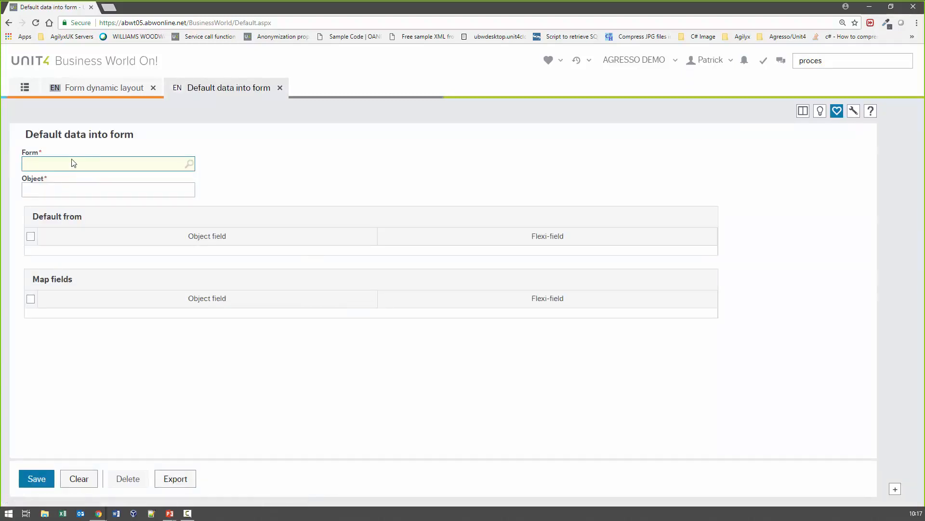
text(su)
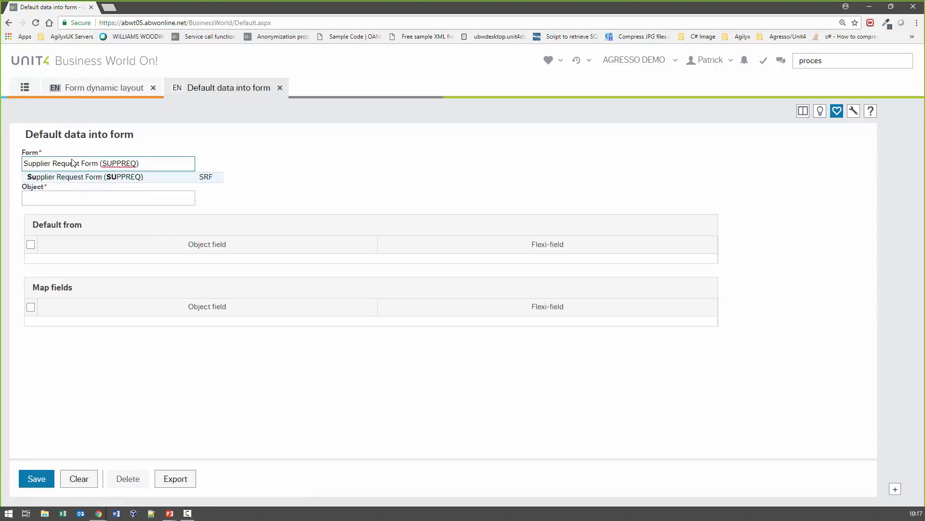
click(96, 176)
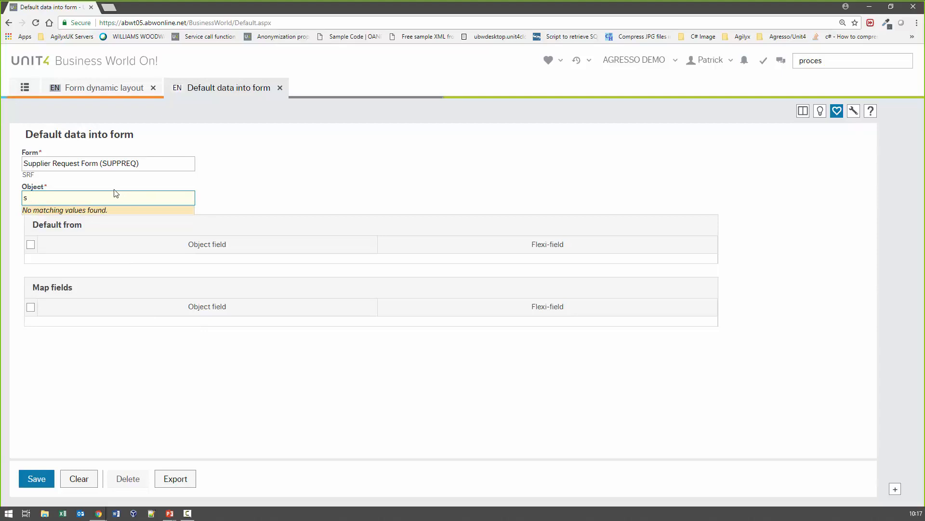
click(95, 212)
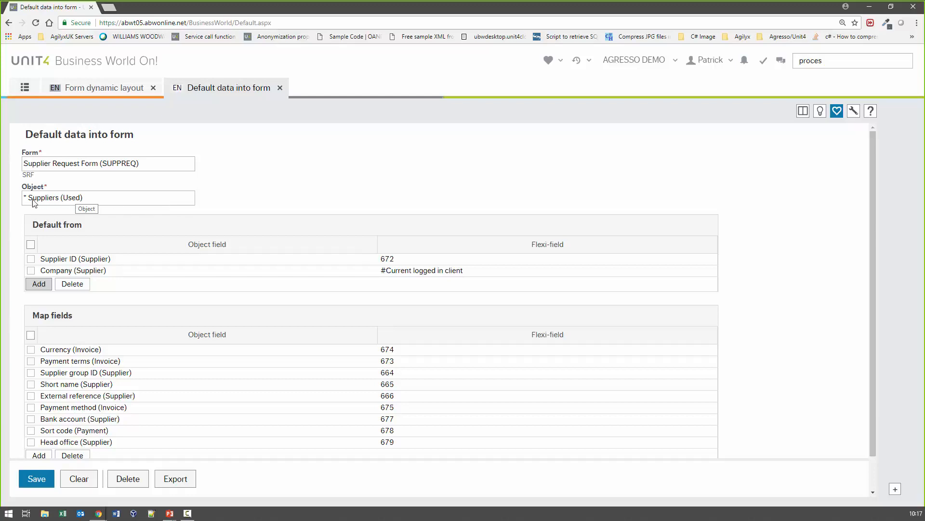
Step: Examine the Default from and Map fields entries linking supplier object fields to the form's flexi-fields
click(75, 203)
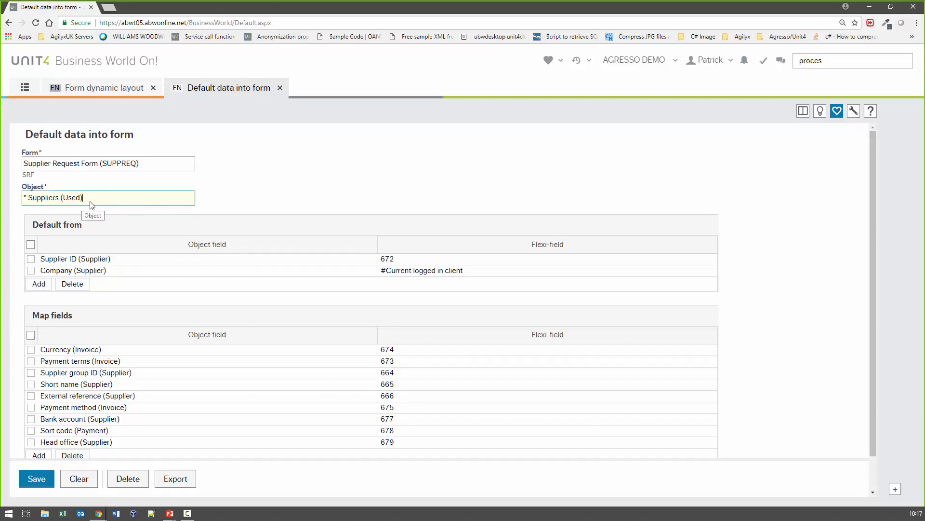
click(499, 170)
scroll(223, 240, down, 1)
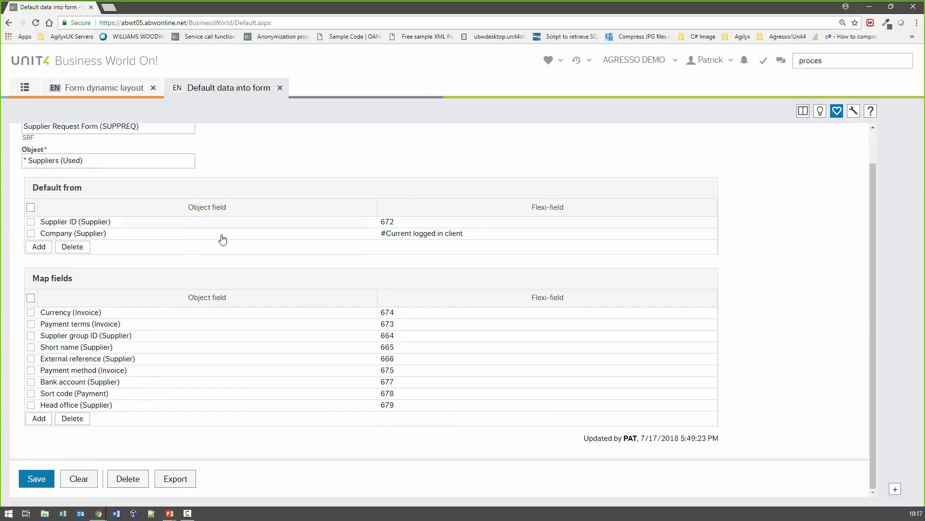
Step: Examine the flexi-fields available for the Supplier ID (Supplier) entry under Default from
click(405, 226)
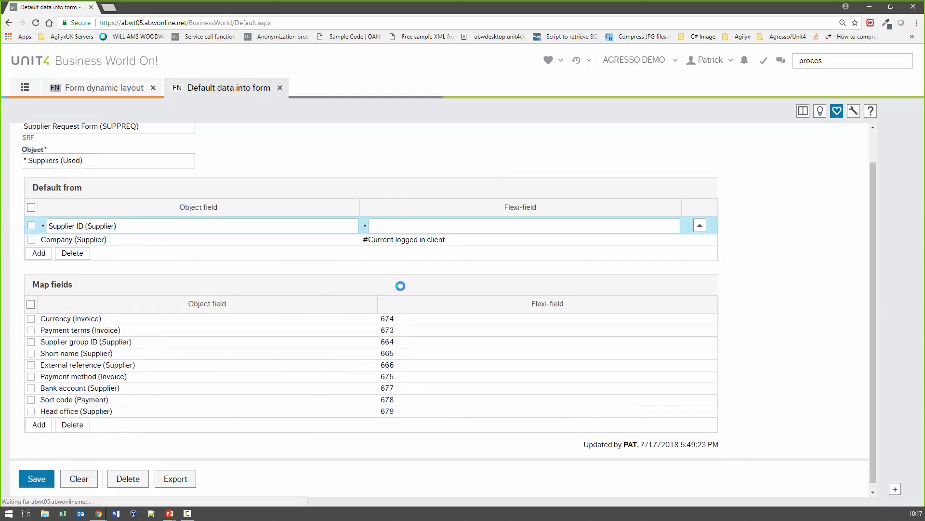
key(Down)
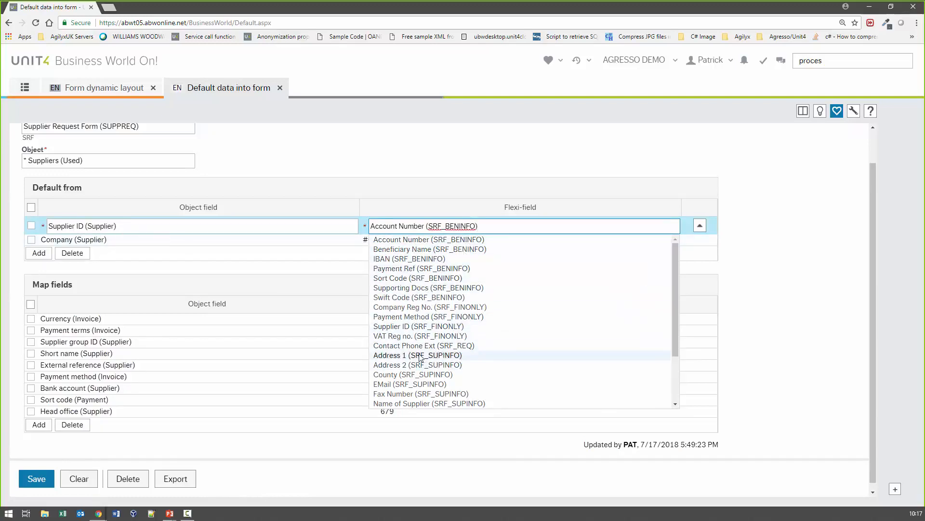
scroll(420, 352, down, 4)
scroll(419, 352, up, 1)
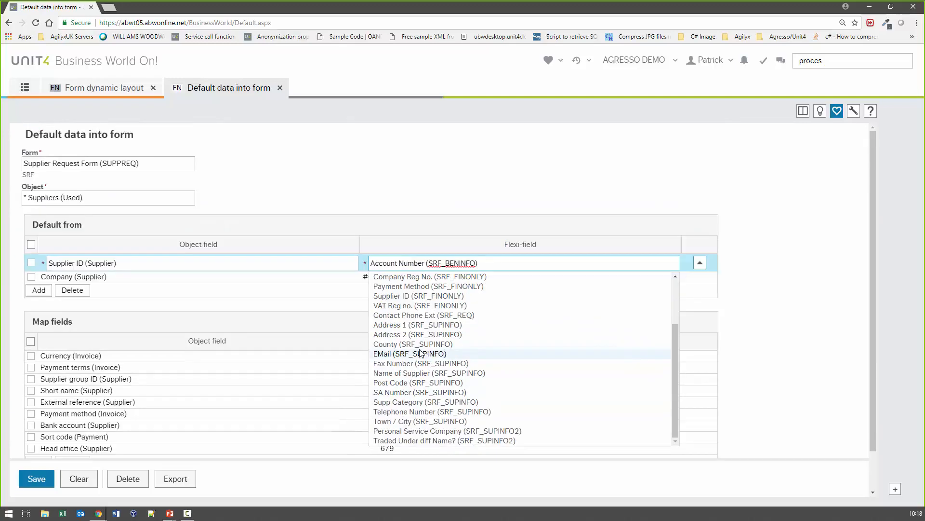
scroll(433, 308, up, 3)
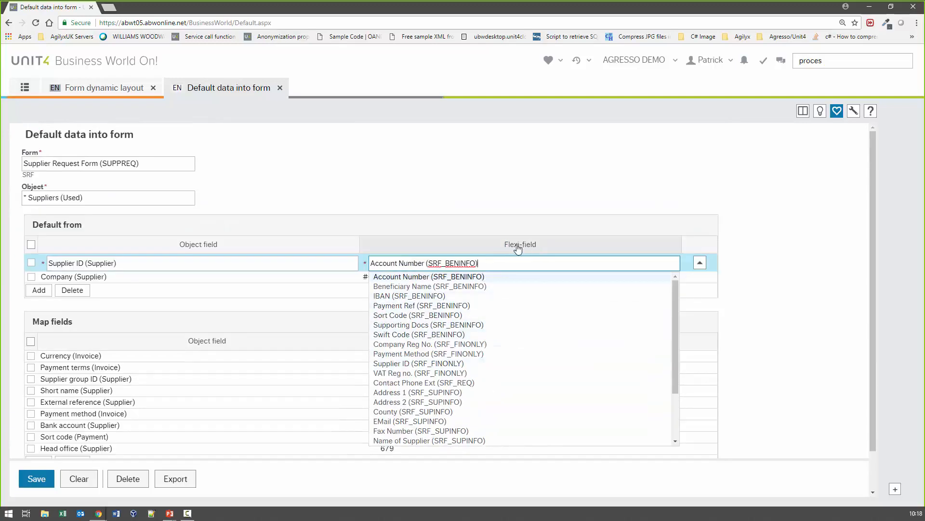
drag(498, 263, 352, 263)
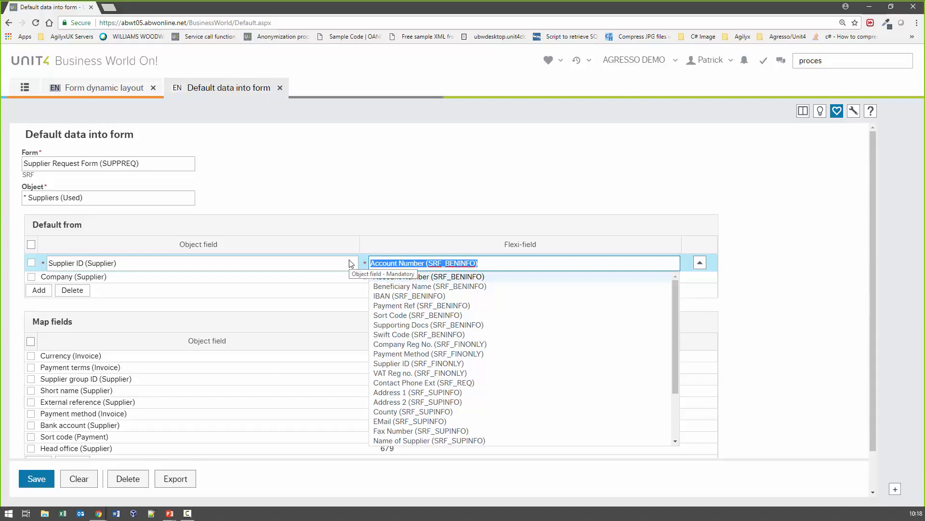
text(ex)
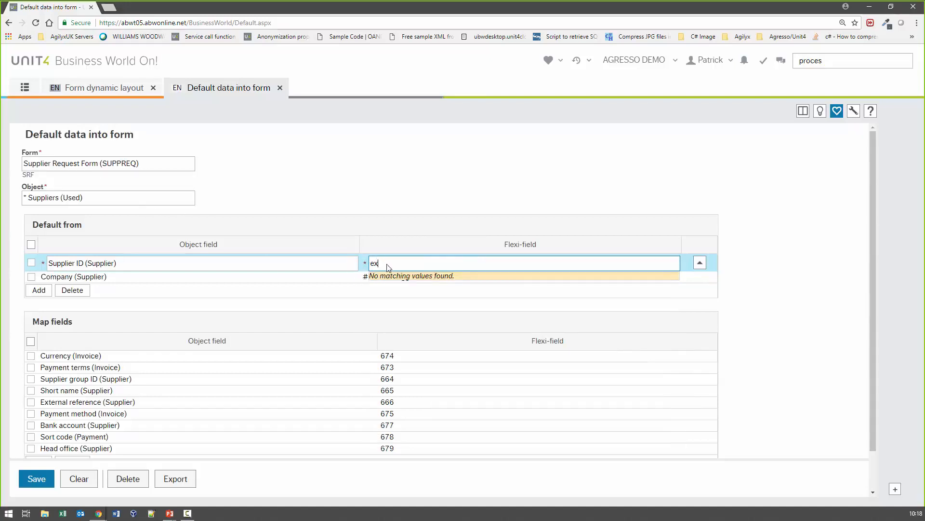
drag(387, 263, 334, 264)
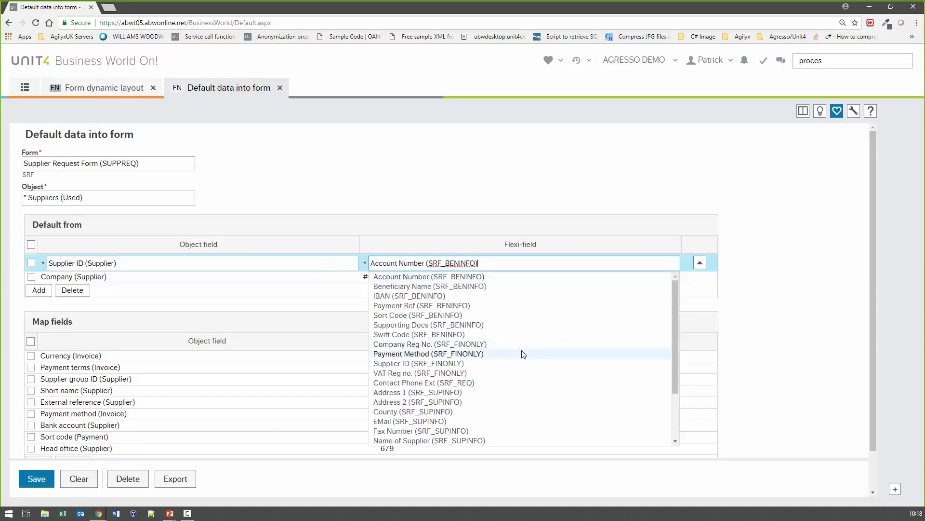
scroll(524, 354, down, 2)
scroll(524, 354, up, 2)
click(348, 191)
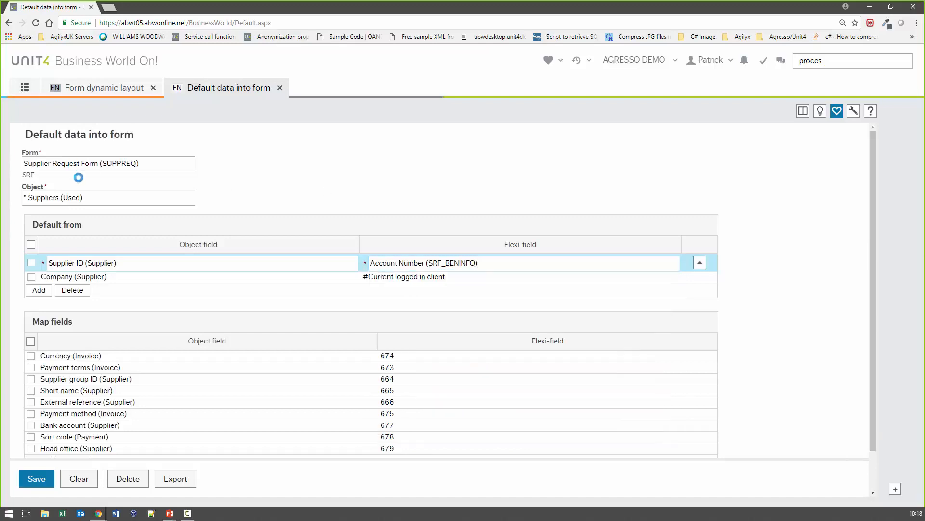
Step: Review the form and object selections together with the Default from and Map fields entries
click(103, 198)
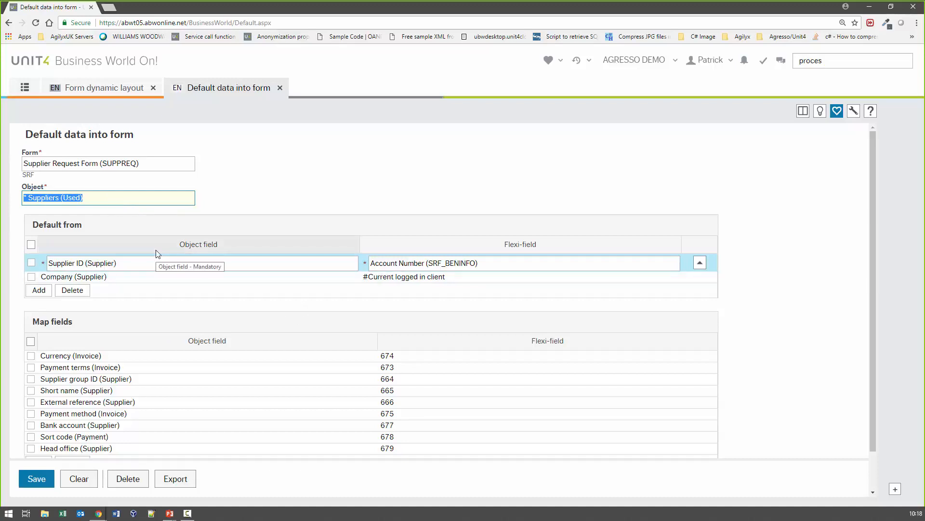
click(137, 164)
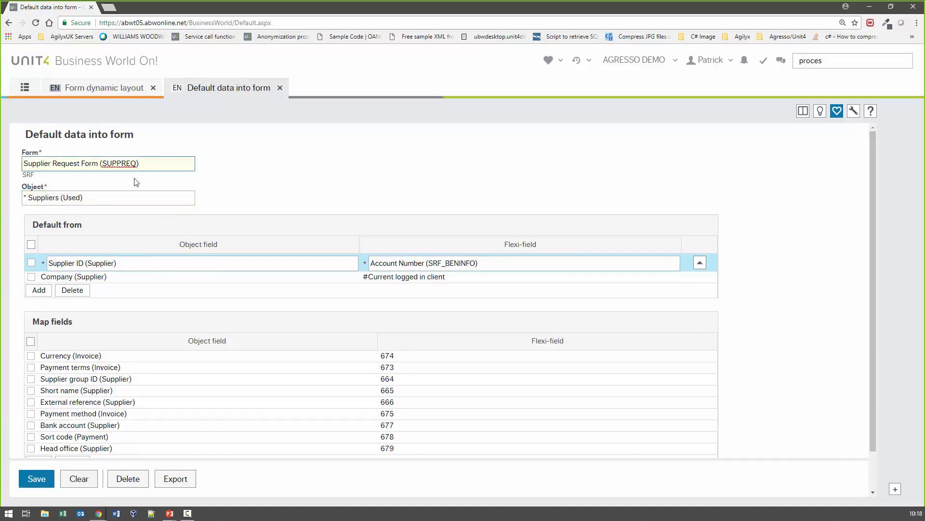
click(116, 201)
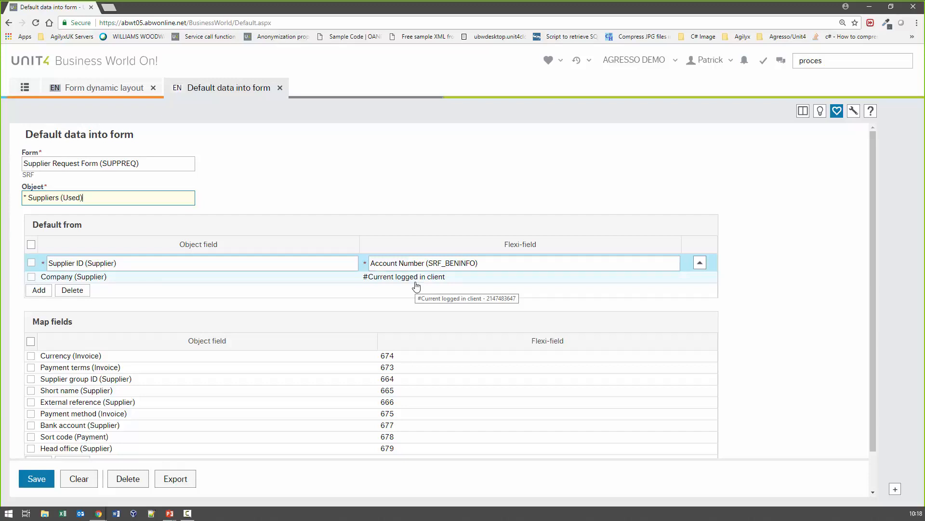
scroll(374, 325, down, 1)
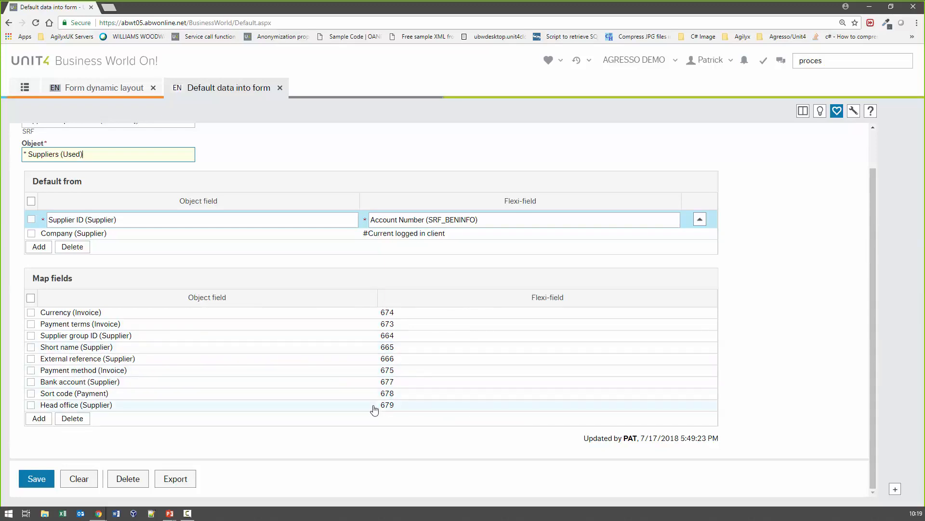
scroll(375, 410, up, 1)
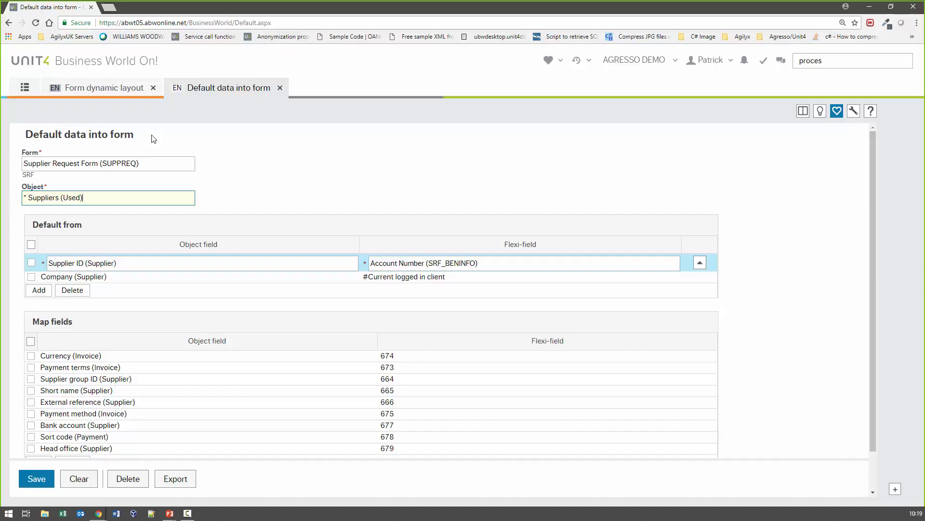
Step: Close Default data into form without saving the changes, and close Form dynamic layout
click(280, 88)
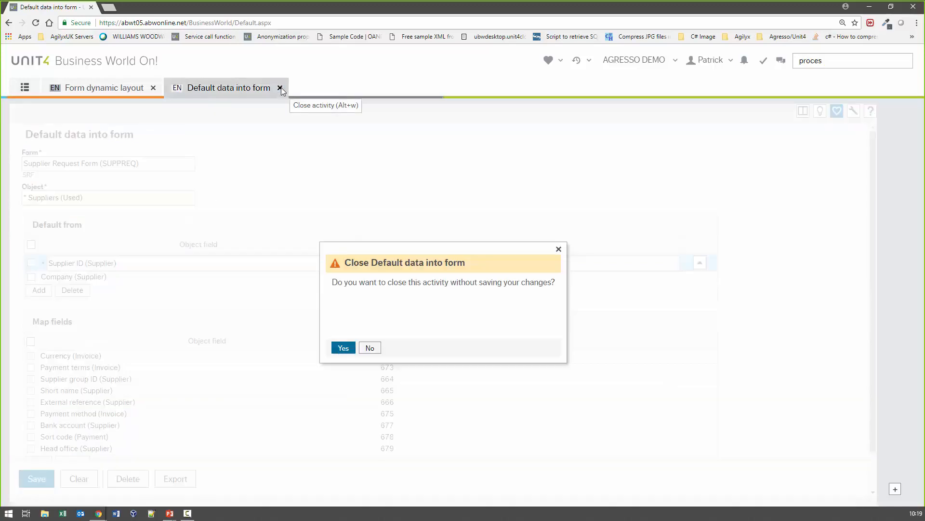
click(346, 347)
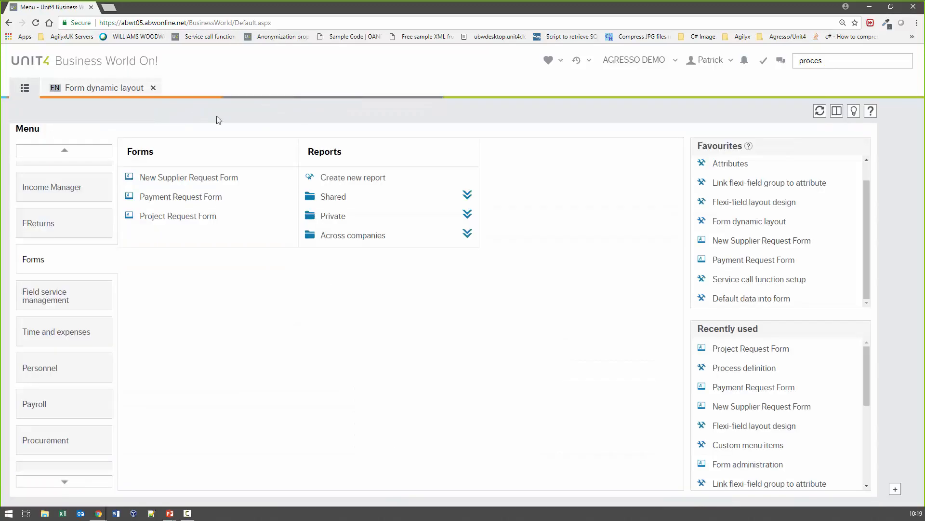
click(152, 88)
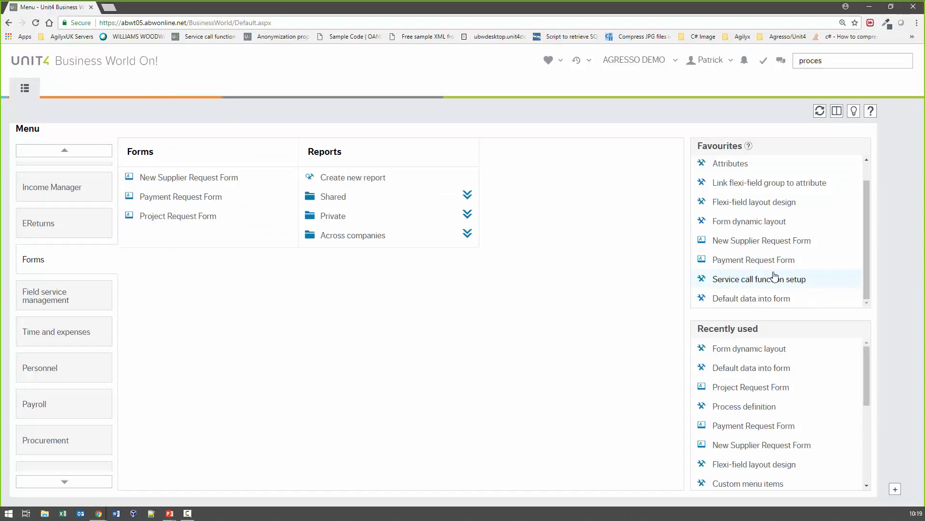
Step: Open Service call function setup and load the Supplier Request Form setup with code SRF
click(774, 278)
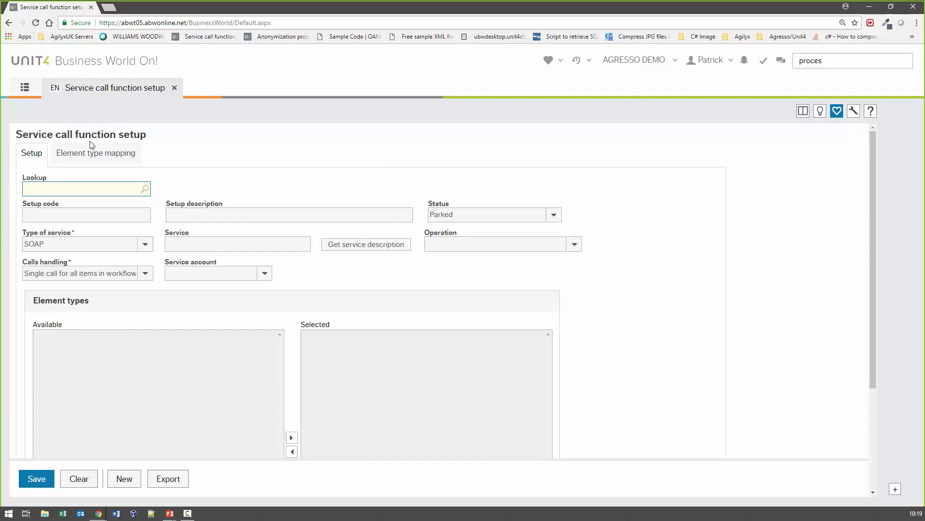
text(SRF)
click(64, 201)
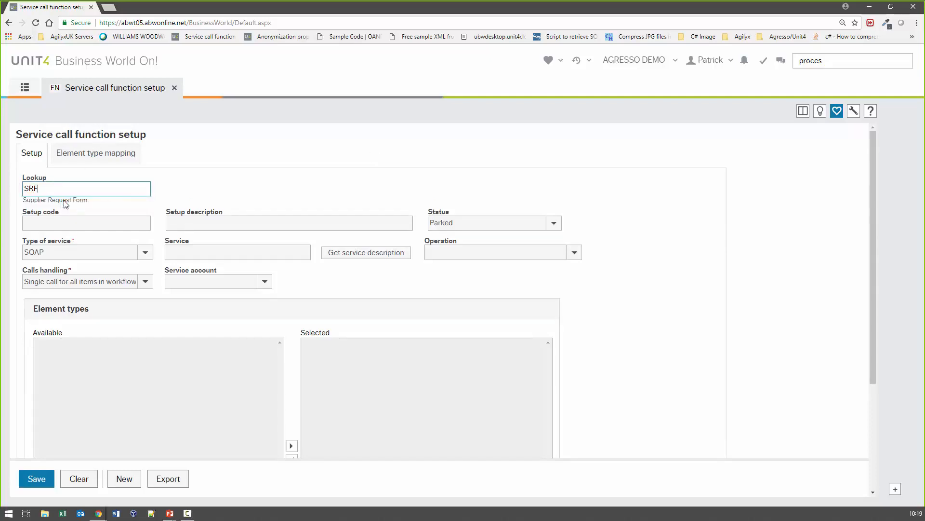
key(Tab)
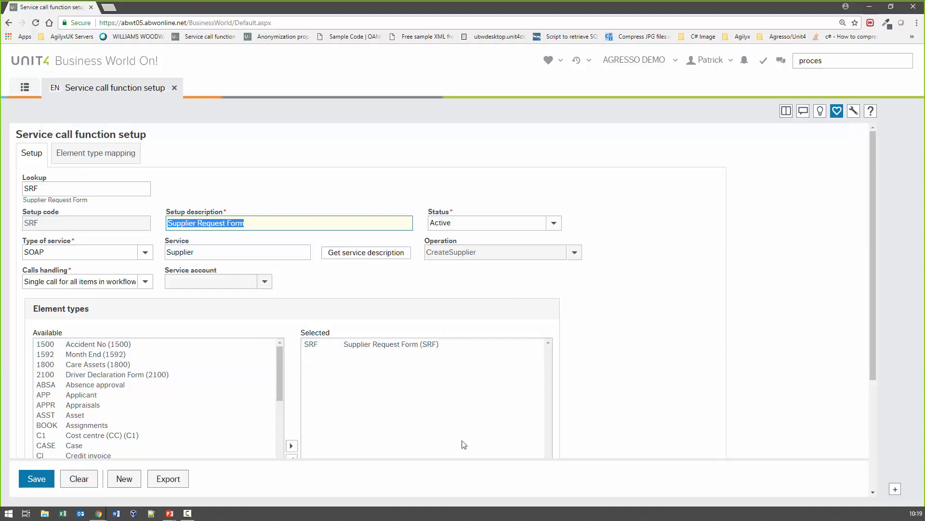
Step: Examine the type of service choices and the list of available services, and select the Supplier service again
click(145, 253)
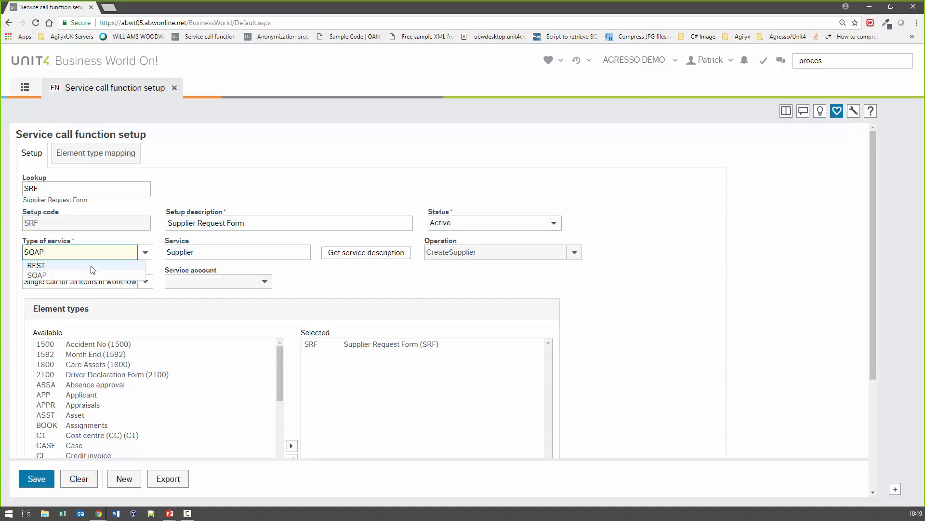
click(442, 311)
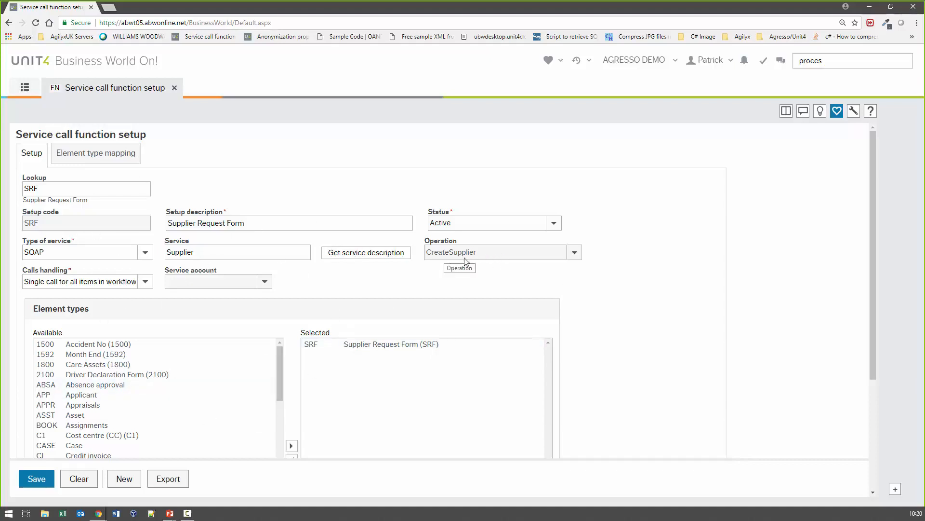
drag(214, 256, 157, 250)
key(BackSpace)
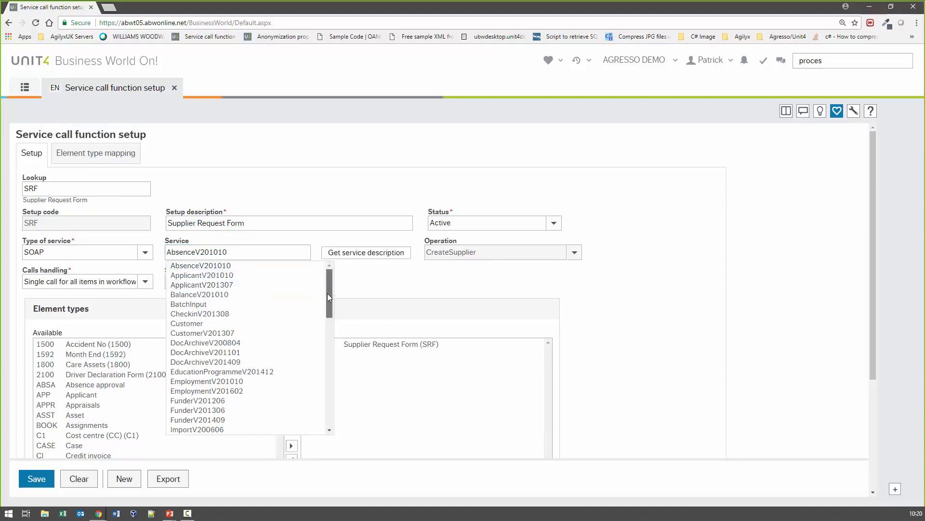
mouse_move(328, 293)
mouse_down()
mouse_move(329, 407)
mouse_move(329, 289)
mouse_up()
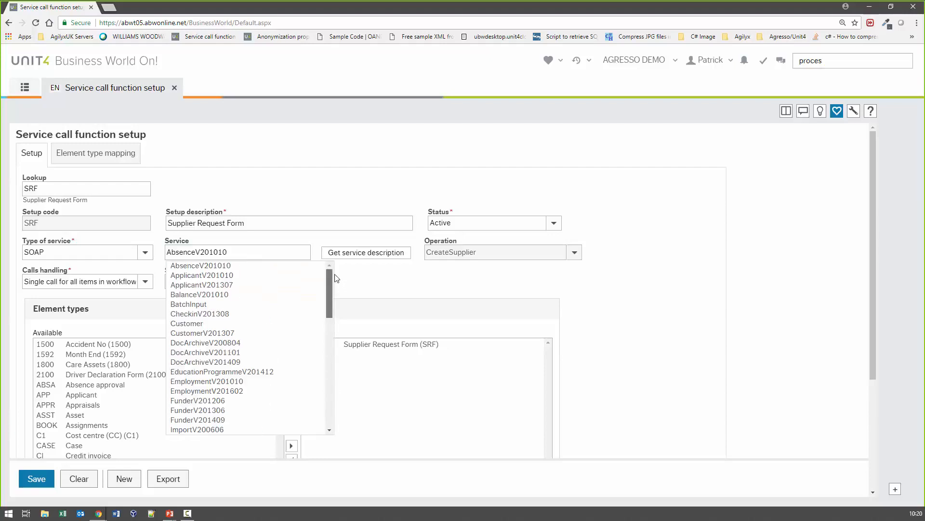
click(230, 248)
text(supp)
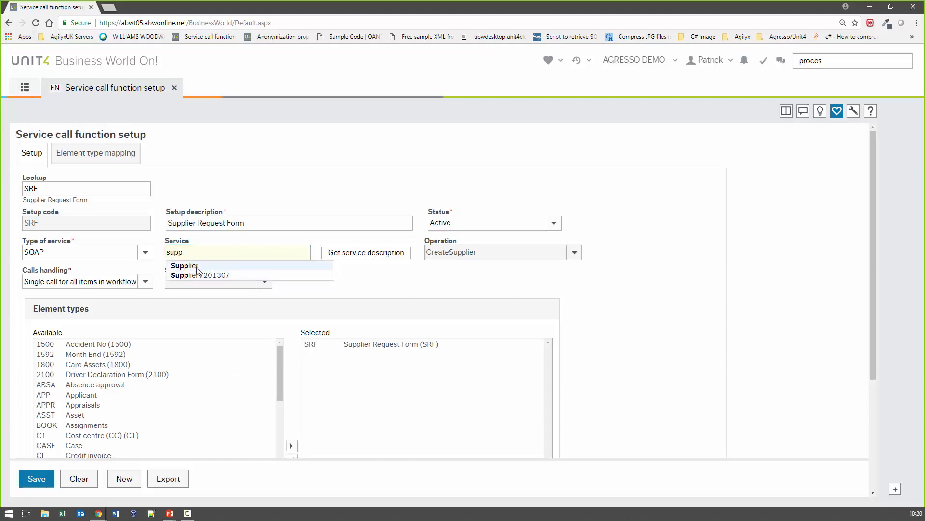
click(199, 265)
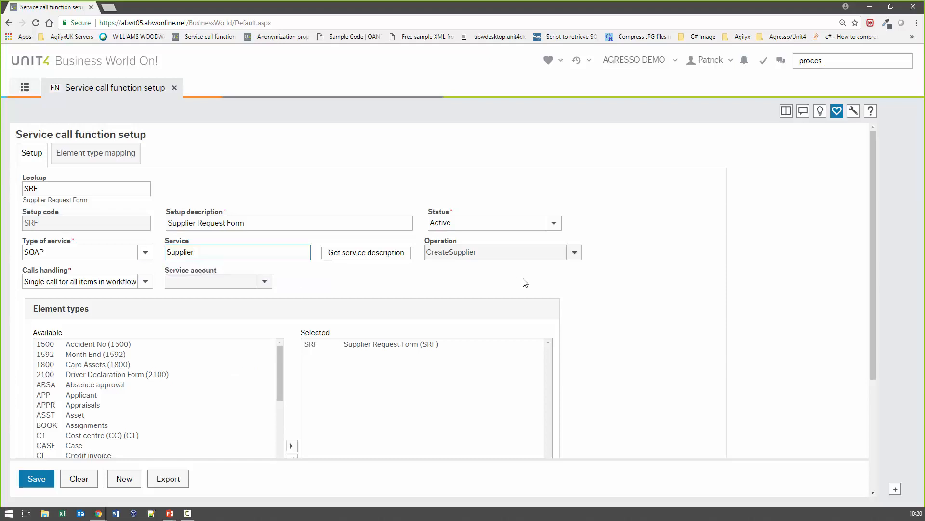
Step: Get the Supplier service description and examine the available operations, leaving CreateSupplier selected
click(373, 256)
click(574, 252)
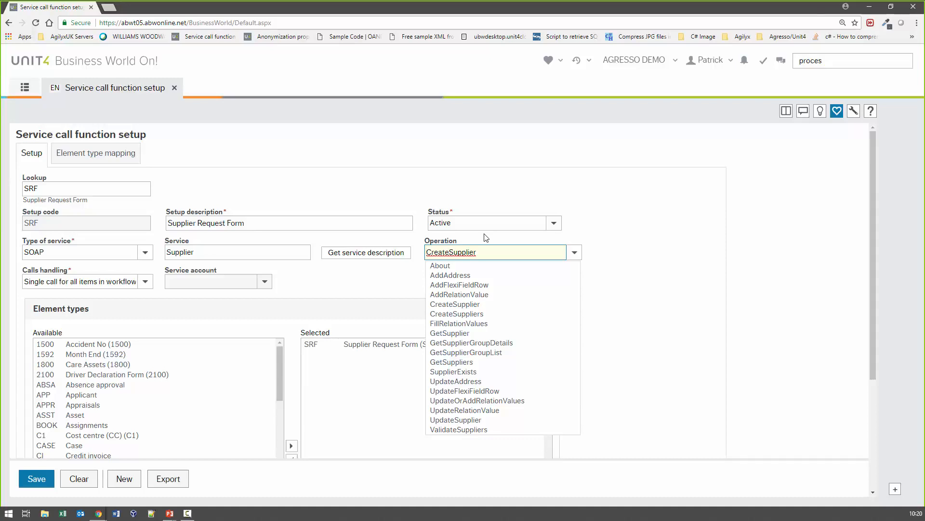
click(603, 238)
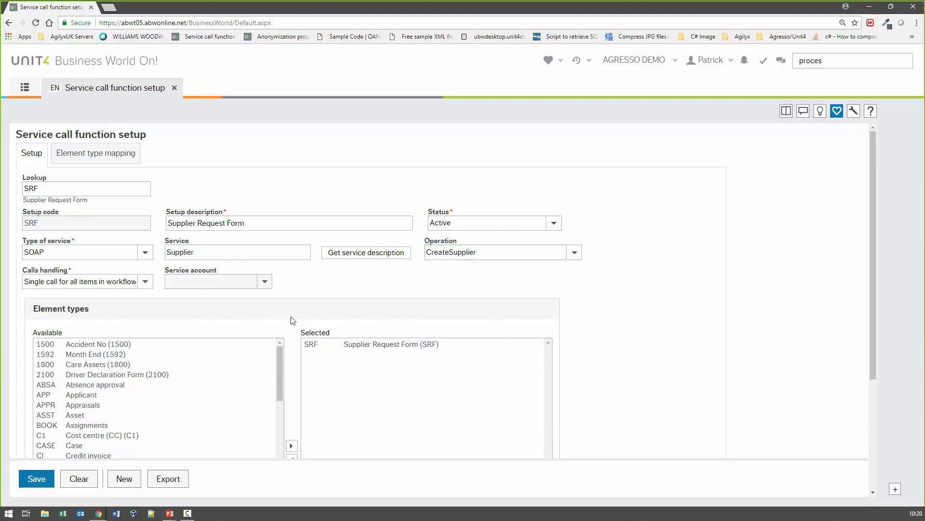
Step: Examine the element type mapping of supplier service parameters to form tables and values across both pages, and close Service call function setup
click(98, 158)
drag(871, 158, 869, 189)
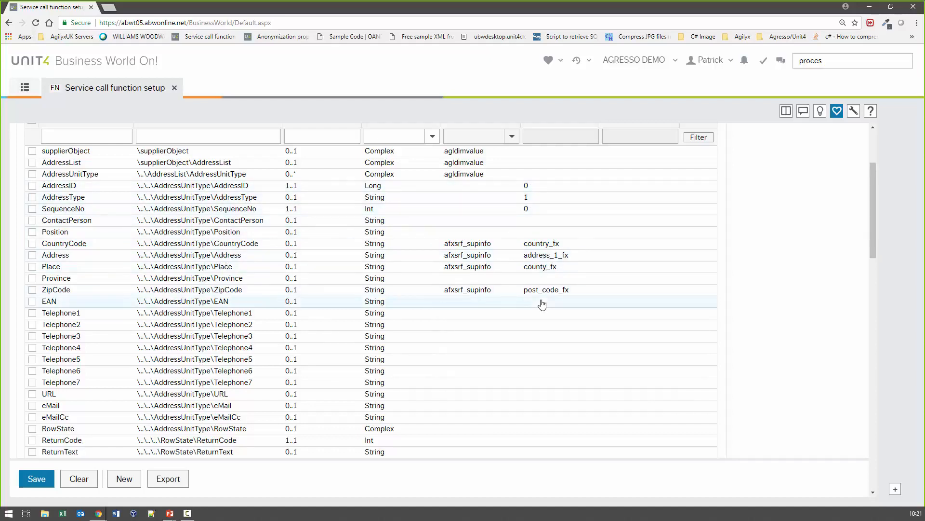
scroll(542, 303, down, 5)
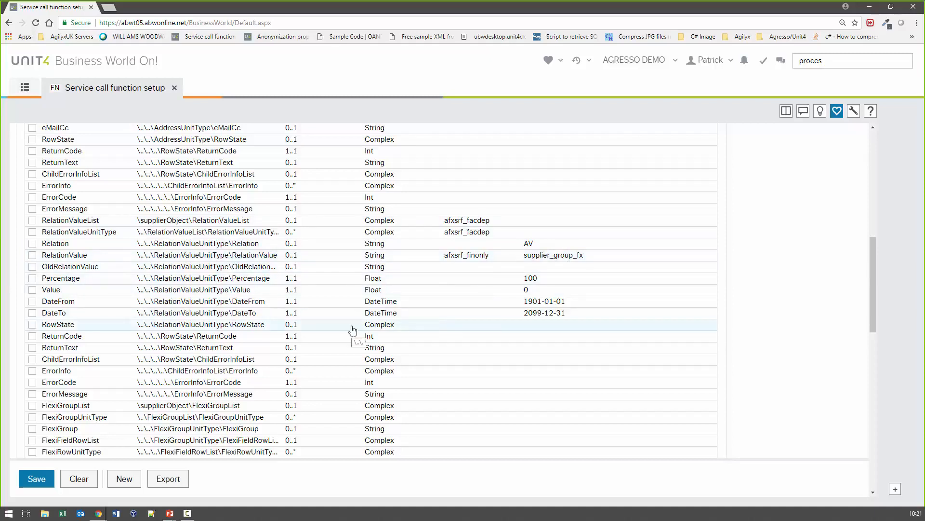
scroll(353, 330, down, 3)
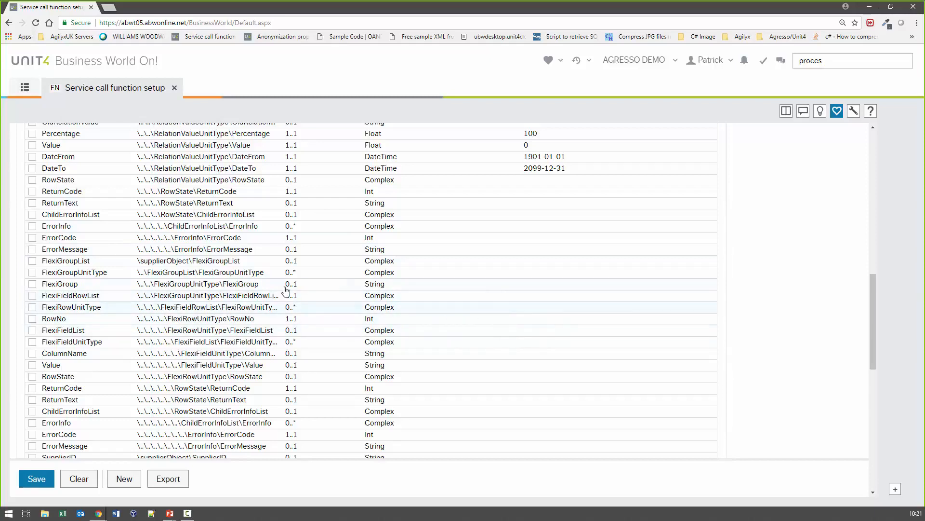
scroll(253, 289, down, 2)
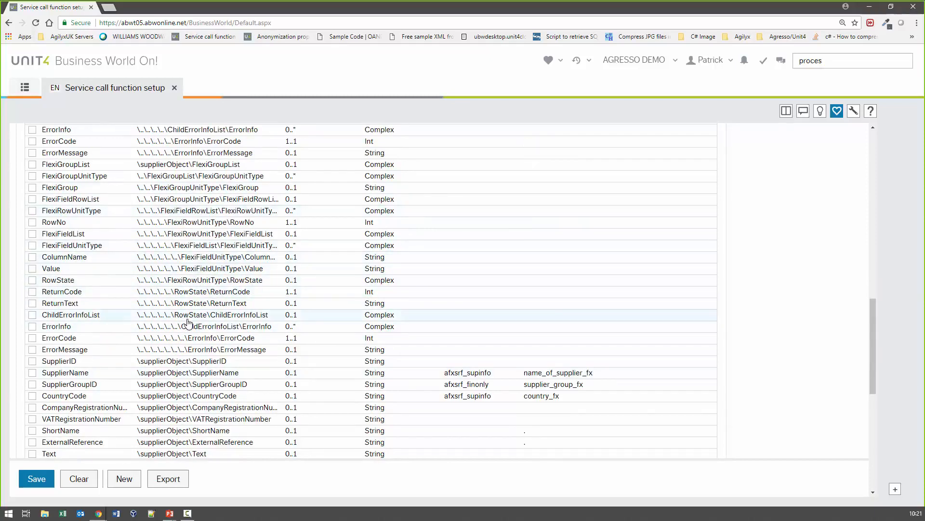
scroll(188, 323, down, 2)
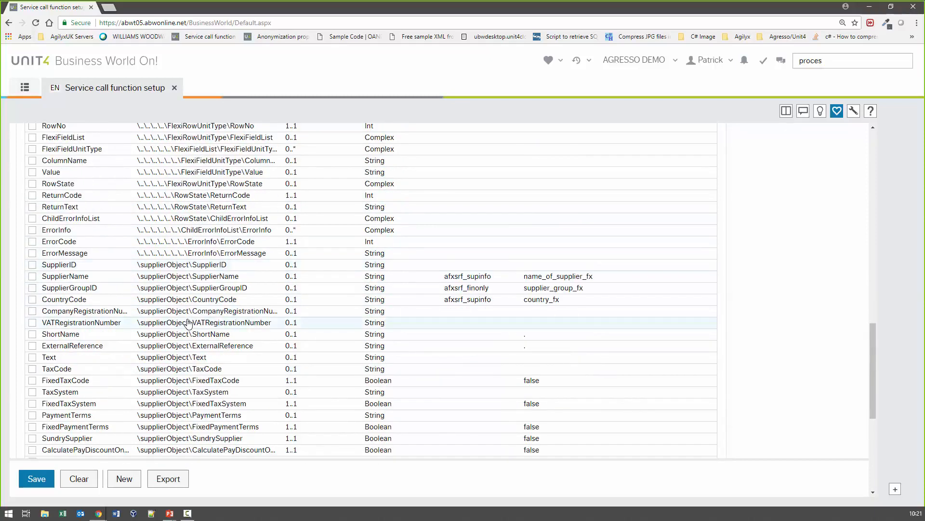
scroll(347, 284, up, 15)
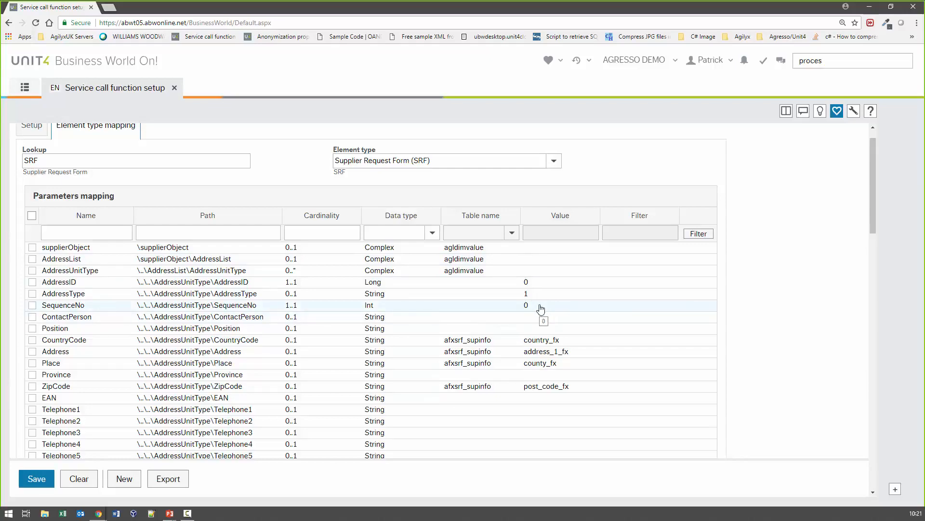
scroll(541, 308, down, 15)
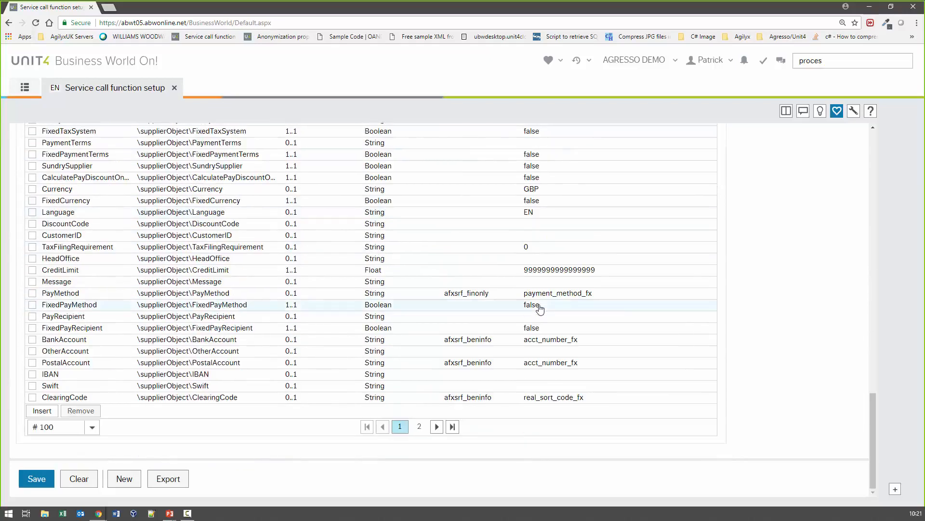
click(437, 426)
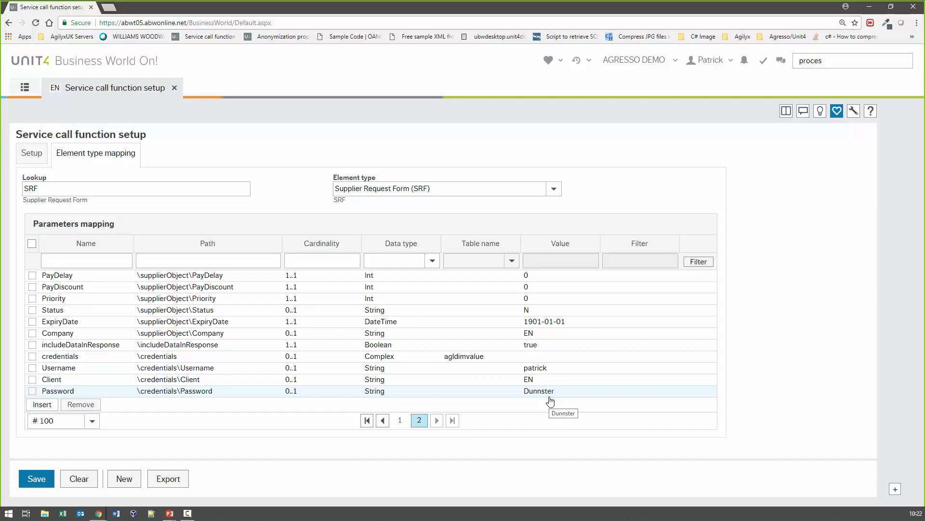
click(175, 89)
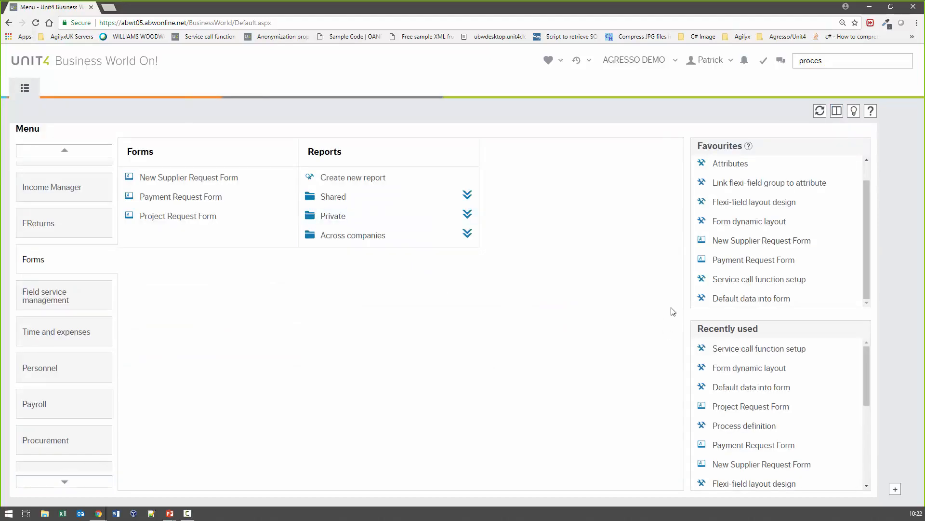